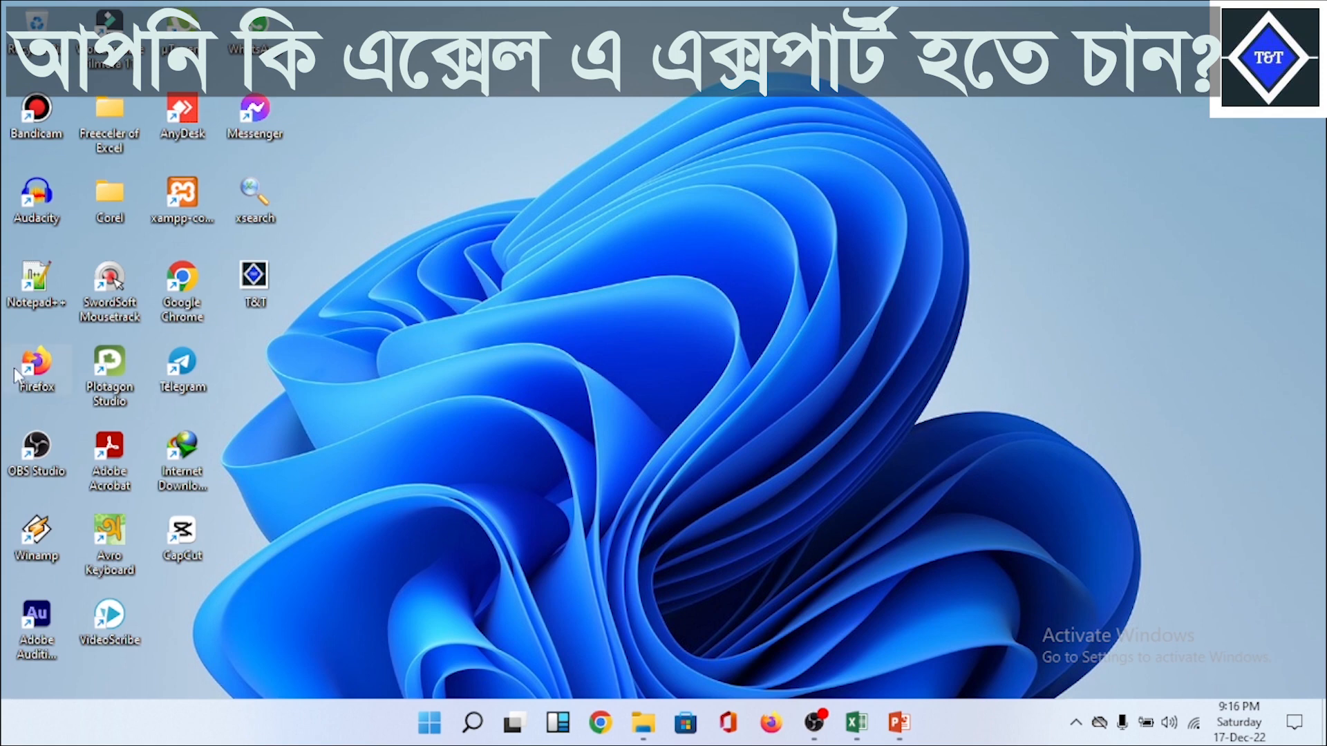
Step: Start SwordSoft Mousetrack, close its settings window, and switch to the Sumifs-Advance workbook in Excel
double_click(114, 309)
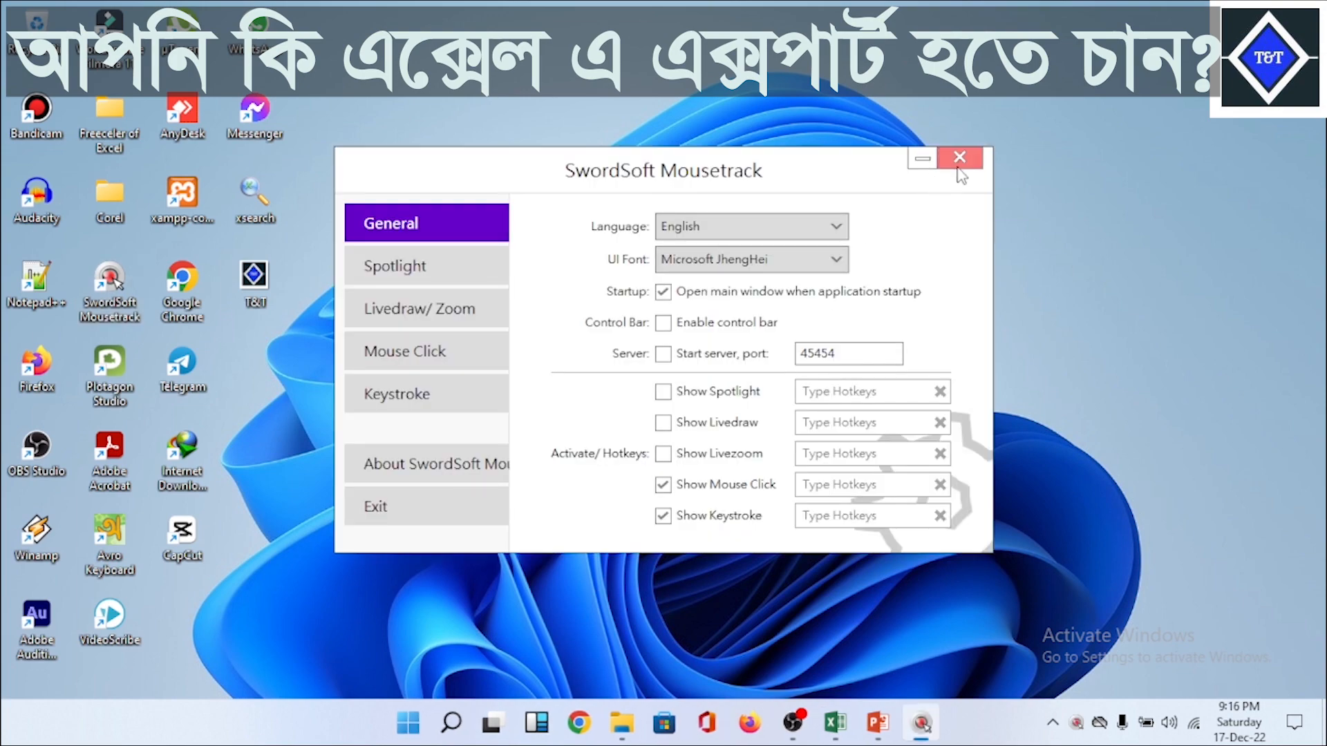
click(959, 159)
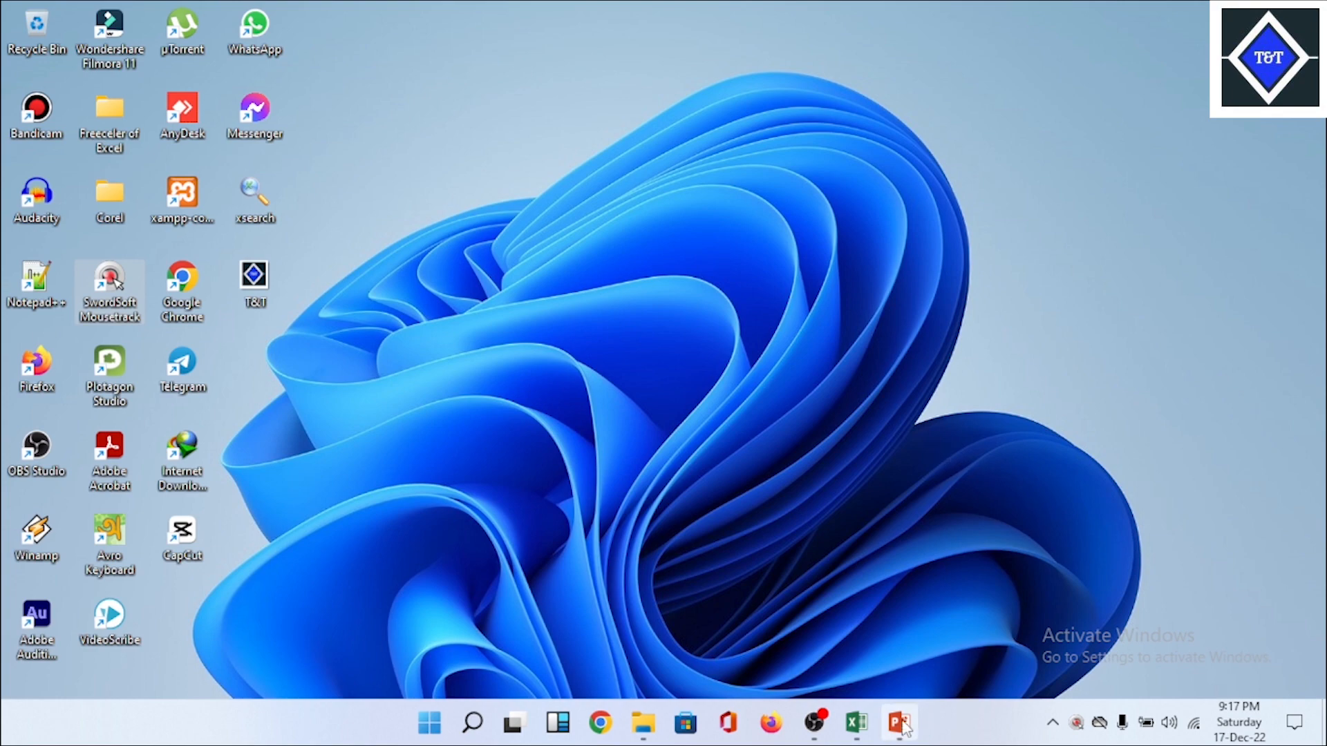
click(861, 729)
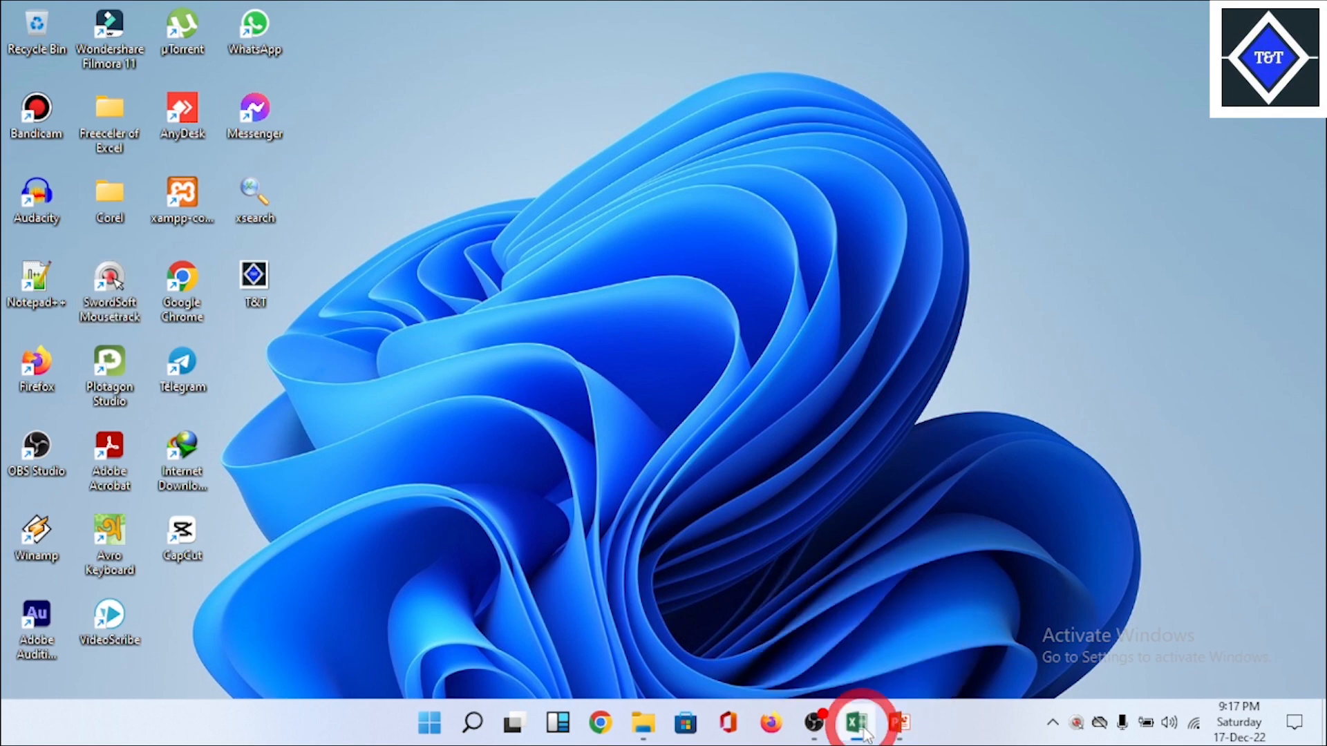
click(914, 565)
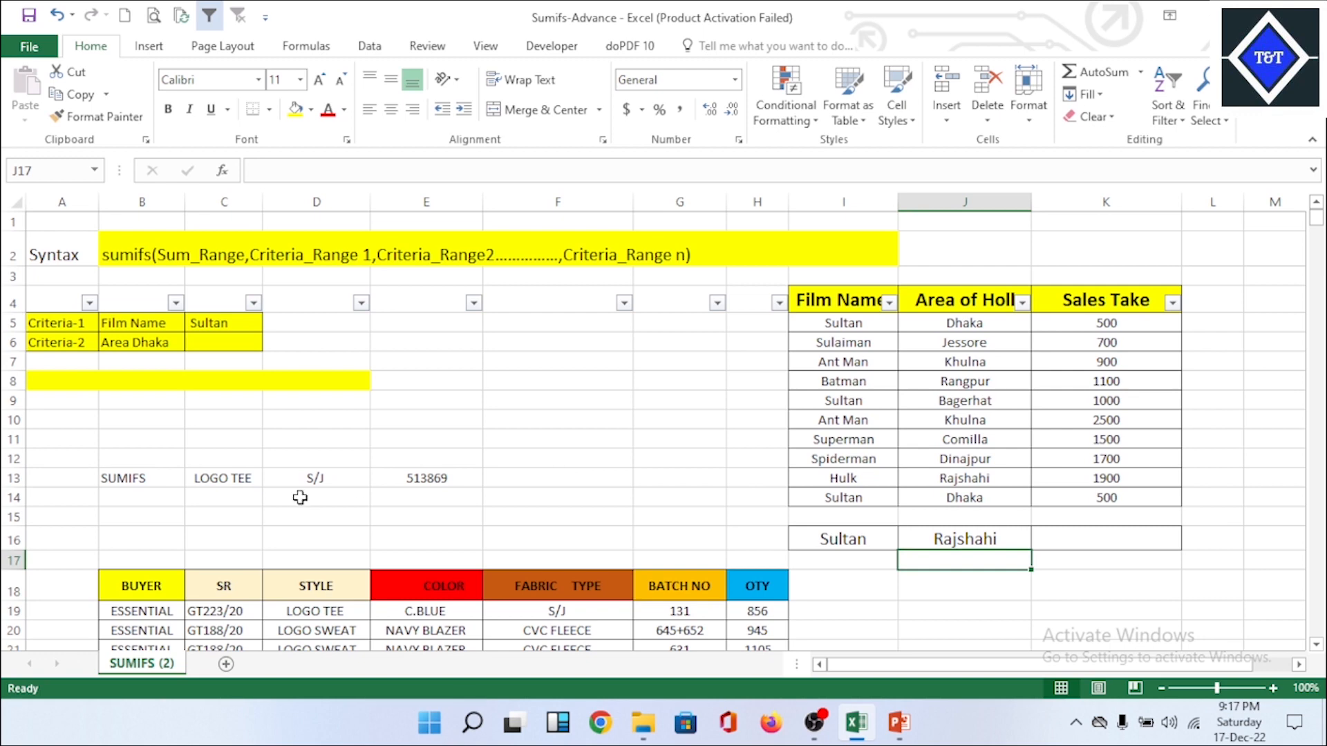
Step: Examine the film sales table's headings and the criteria row 16, ending on the empty result cell K16
click(314, 477)
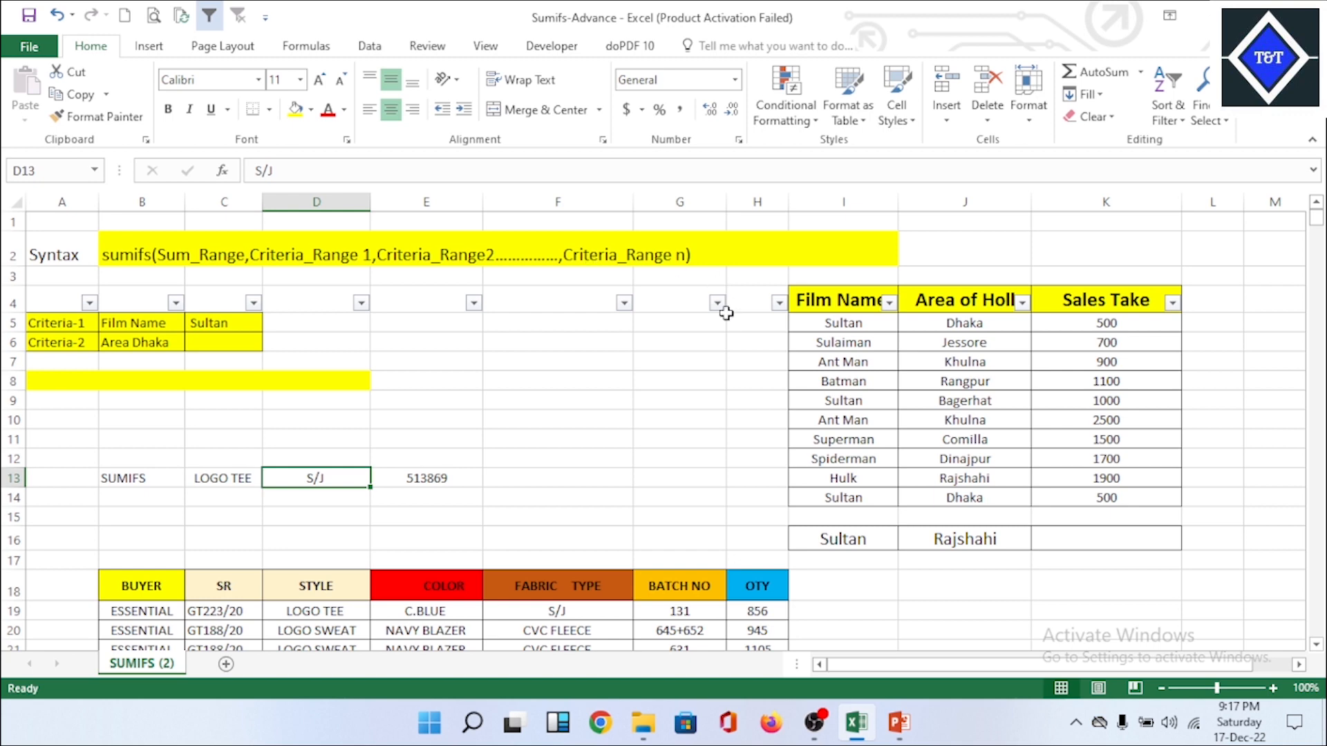
click(650, 376)
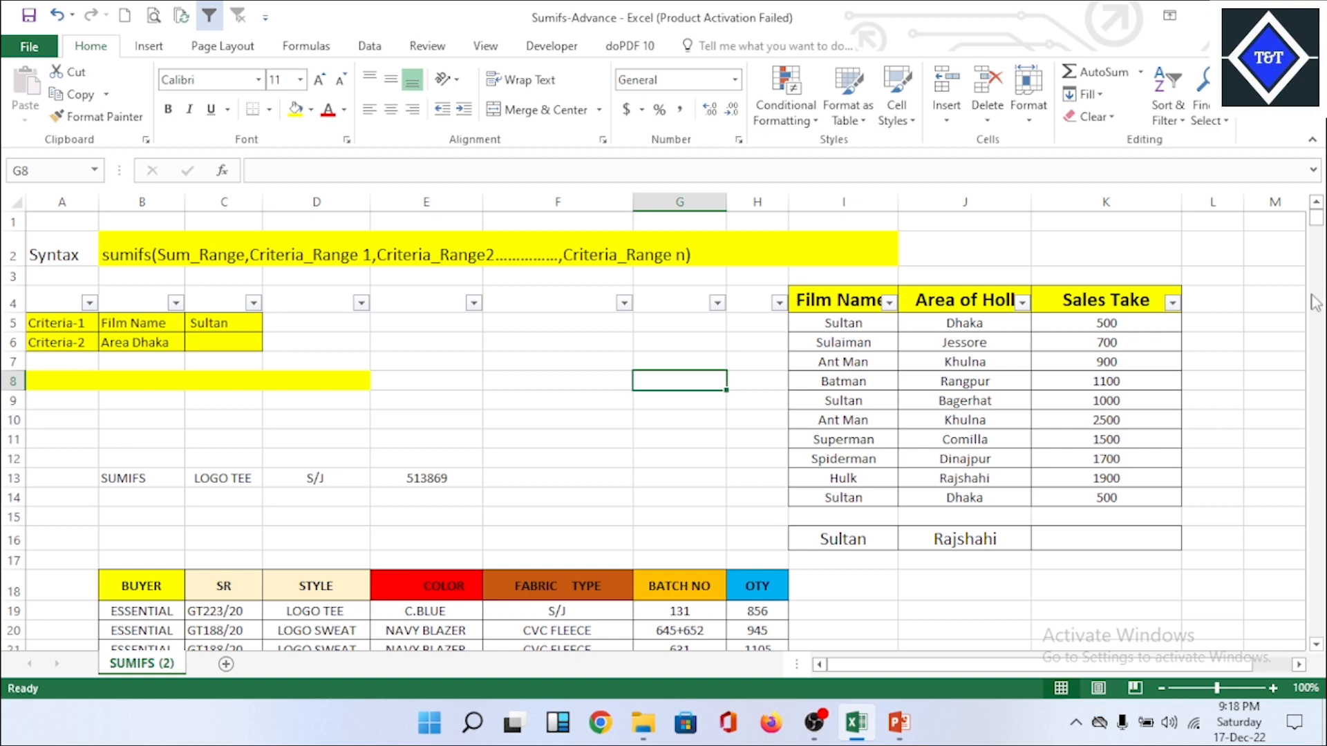
click(1316, 645)
click(1316, 645)
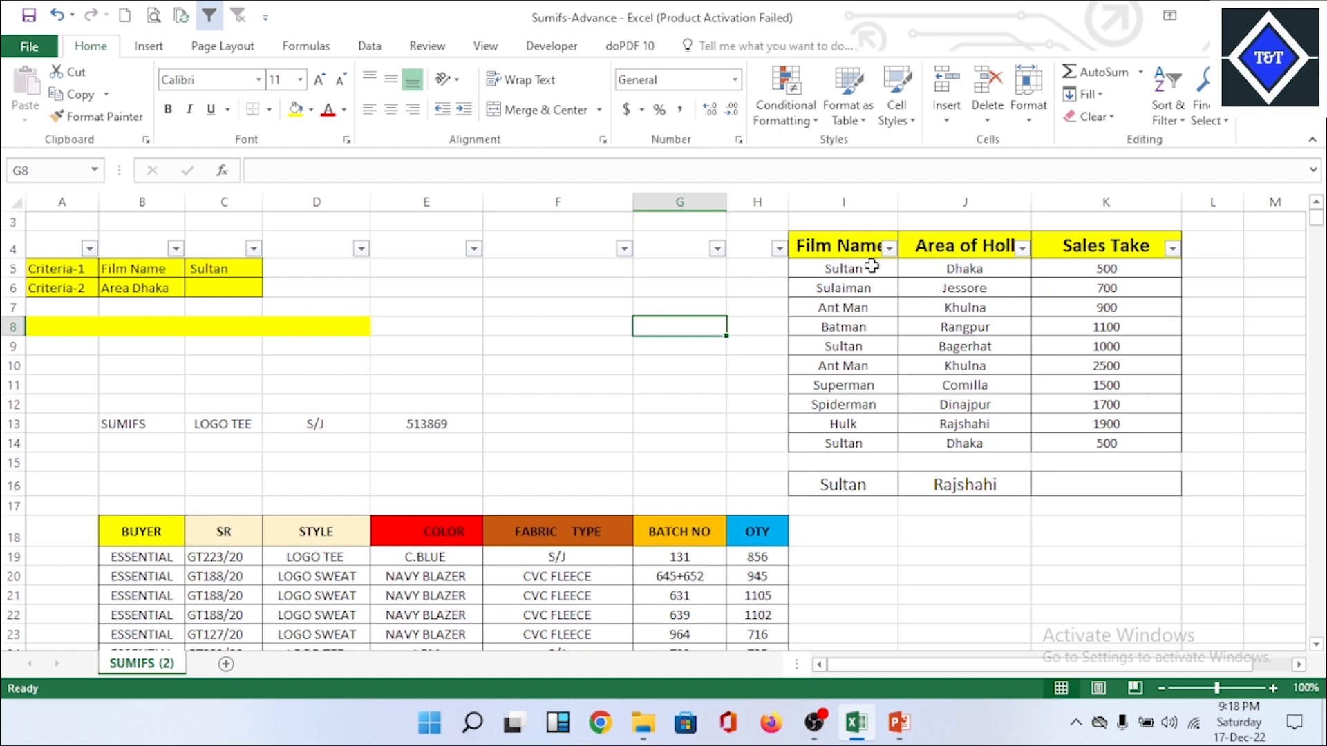
click(855, 244)
click(974, 247)
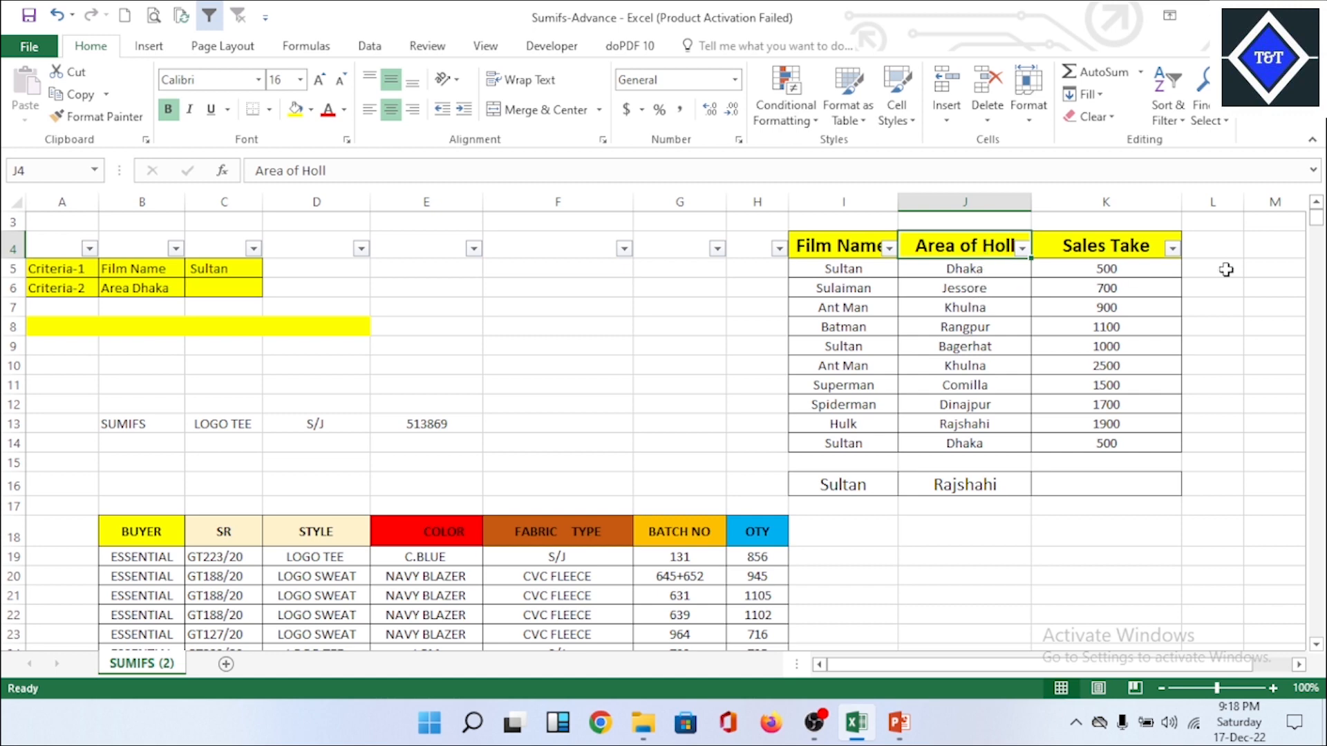
click(1117, 251)
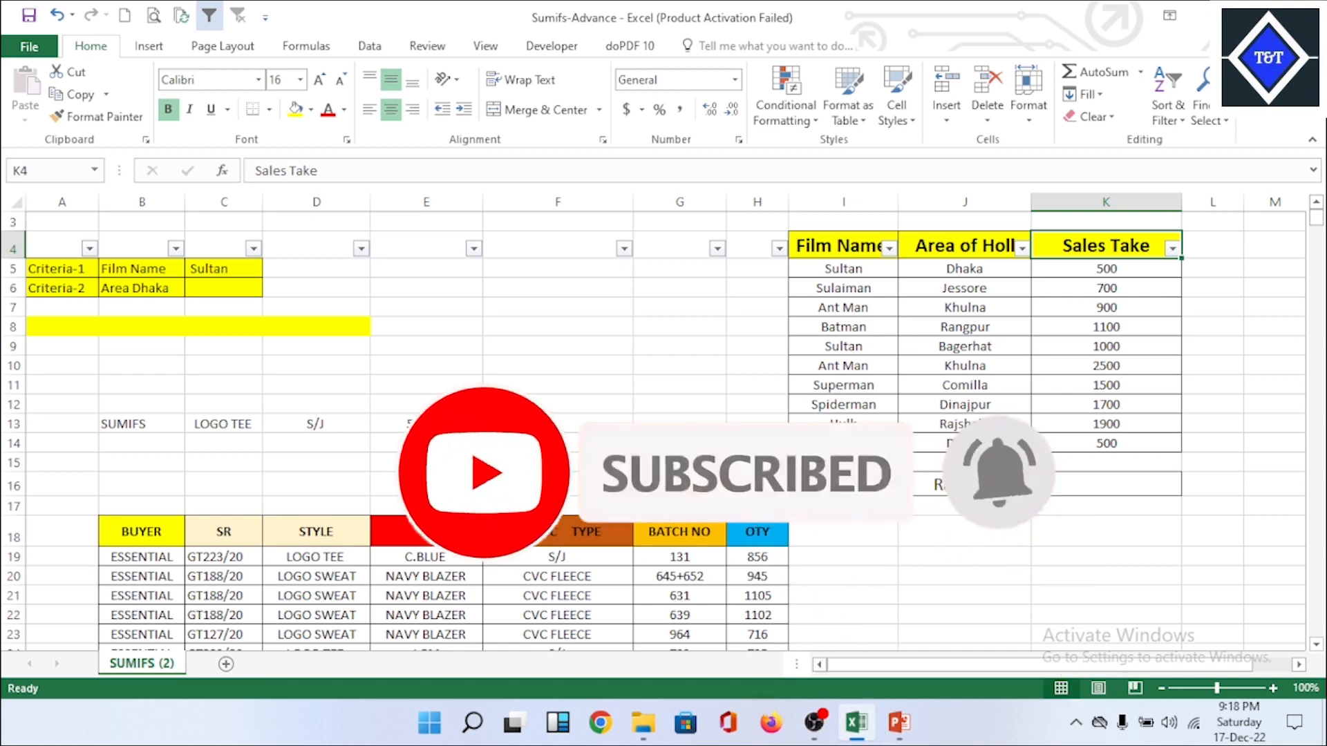
click(843, 485)
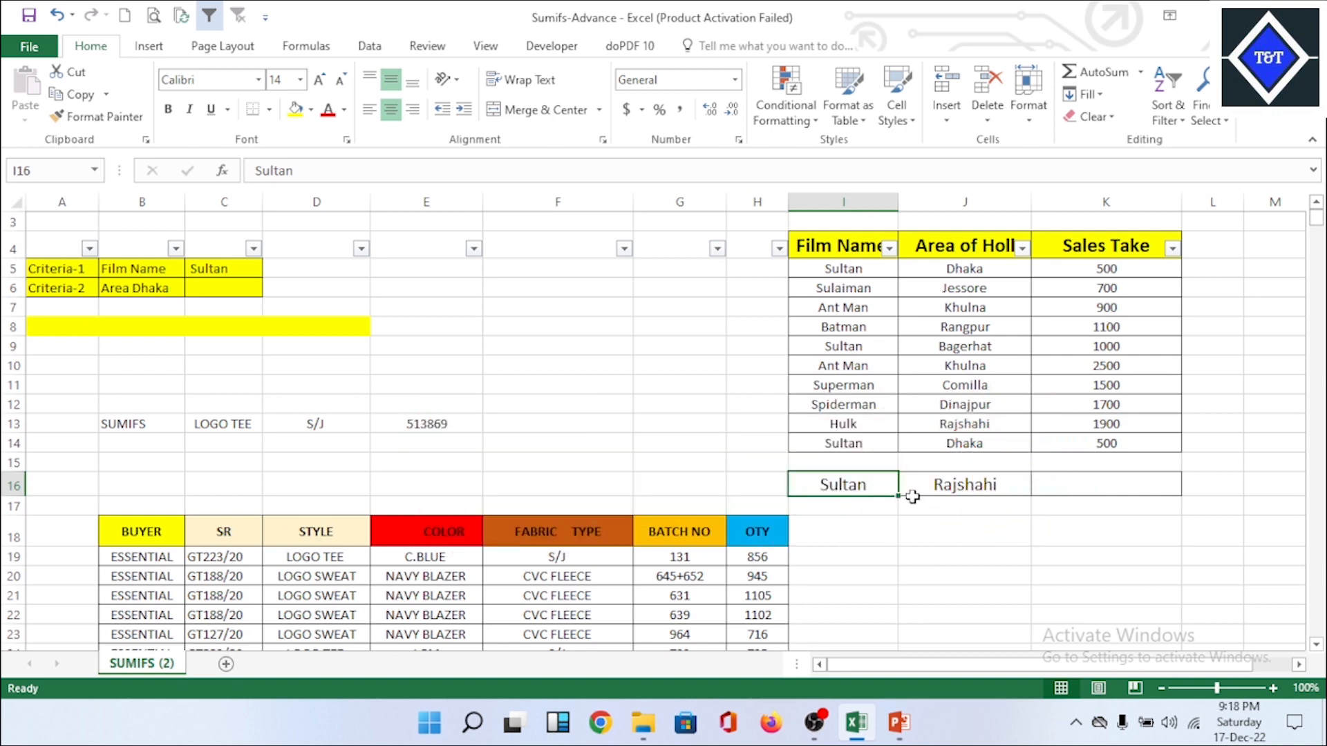
click(987, 485)
click(1116, 480)
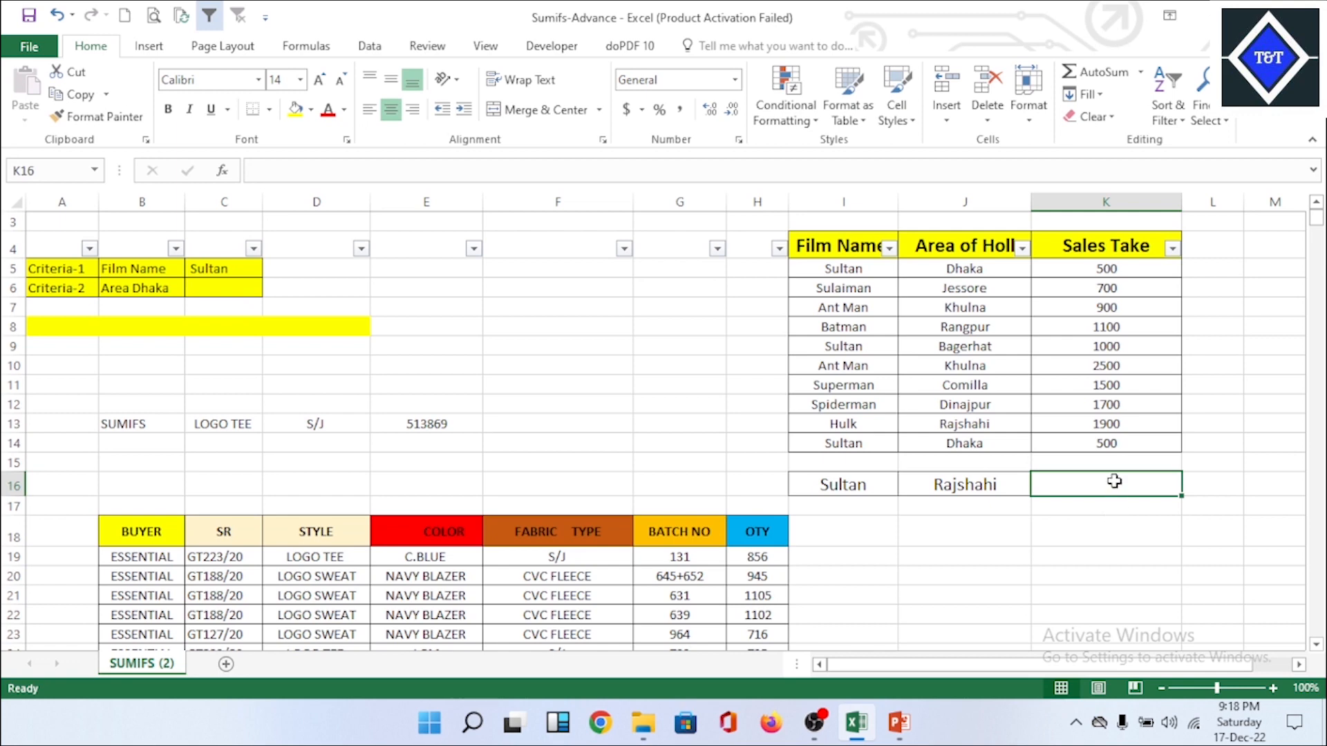
Step: Check the SUMIFS slide in PowerPoint, and back in Excel start a SUMIFS formula in K16 with sum range K5:K14
click(909, 731)
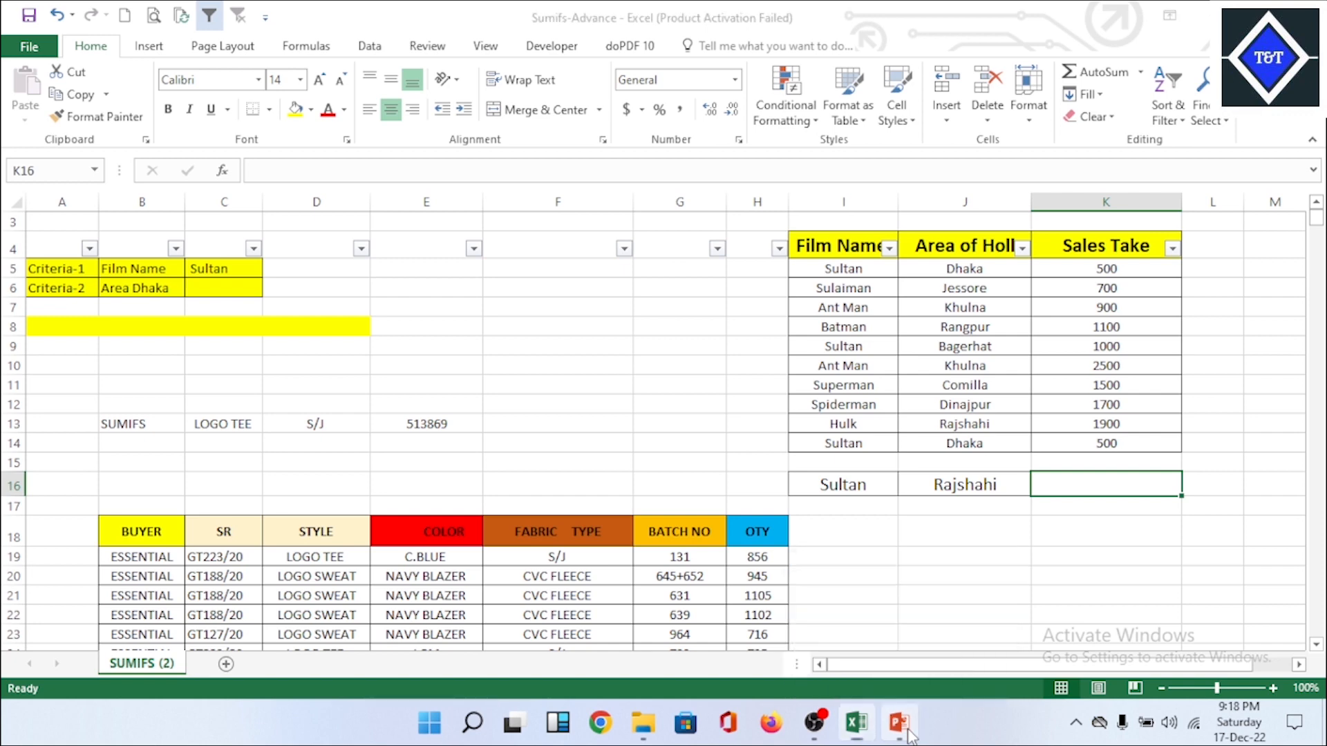
click(1116, 302)
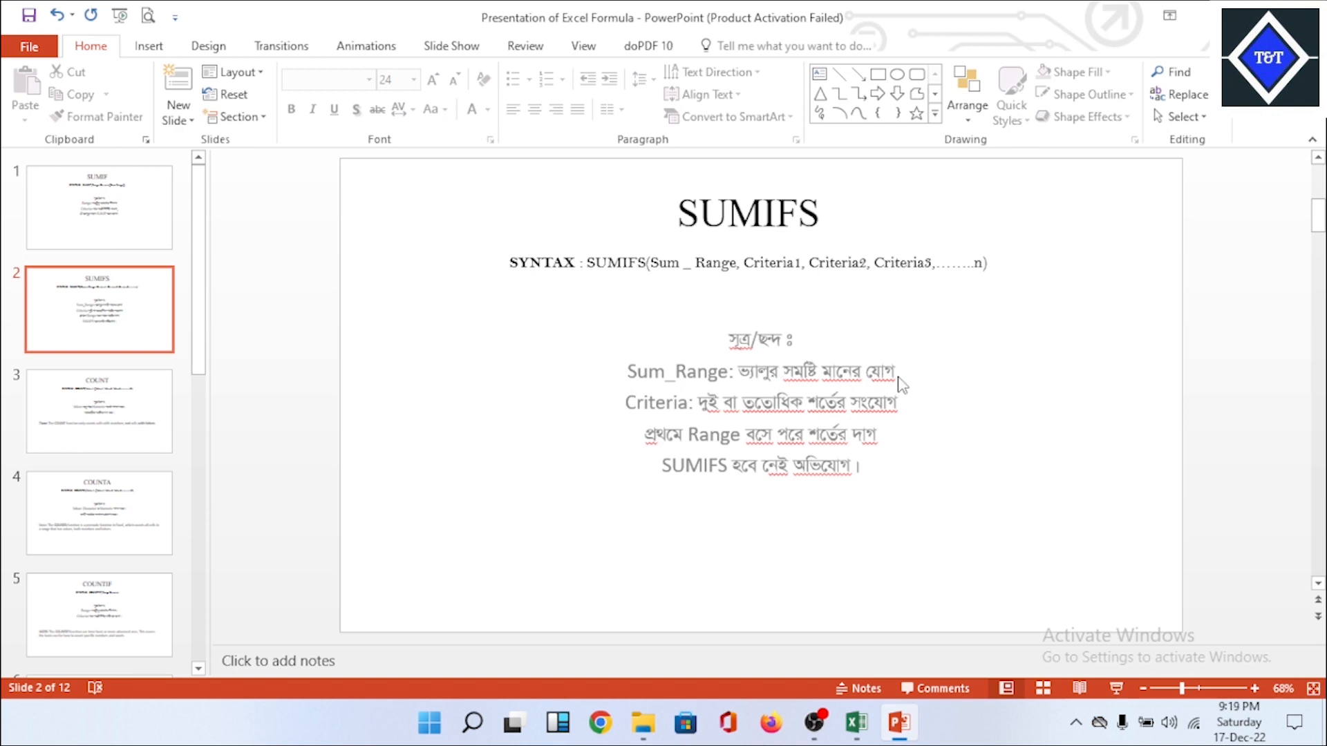
click(856, 722)
text(=)
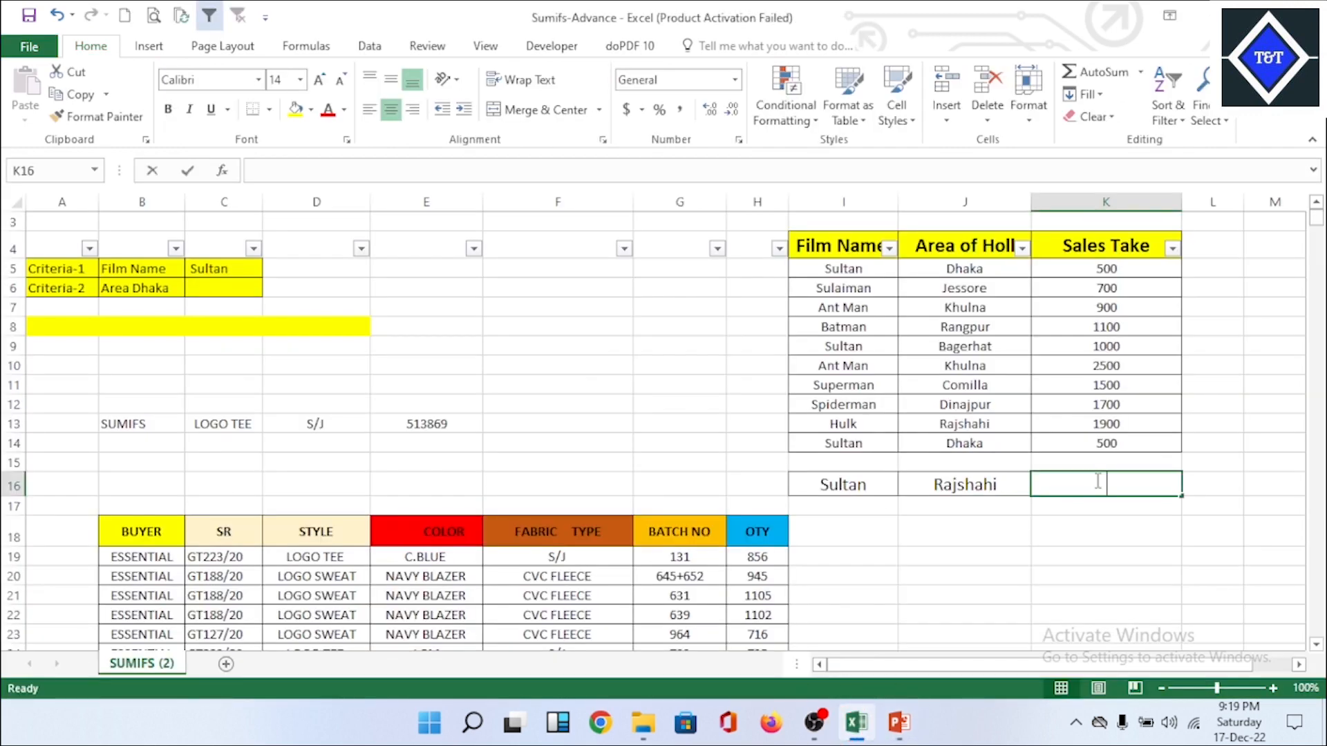
text(sumi)
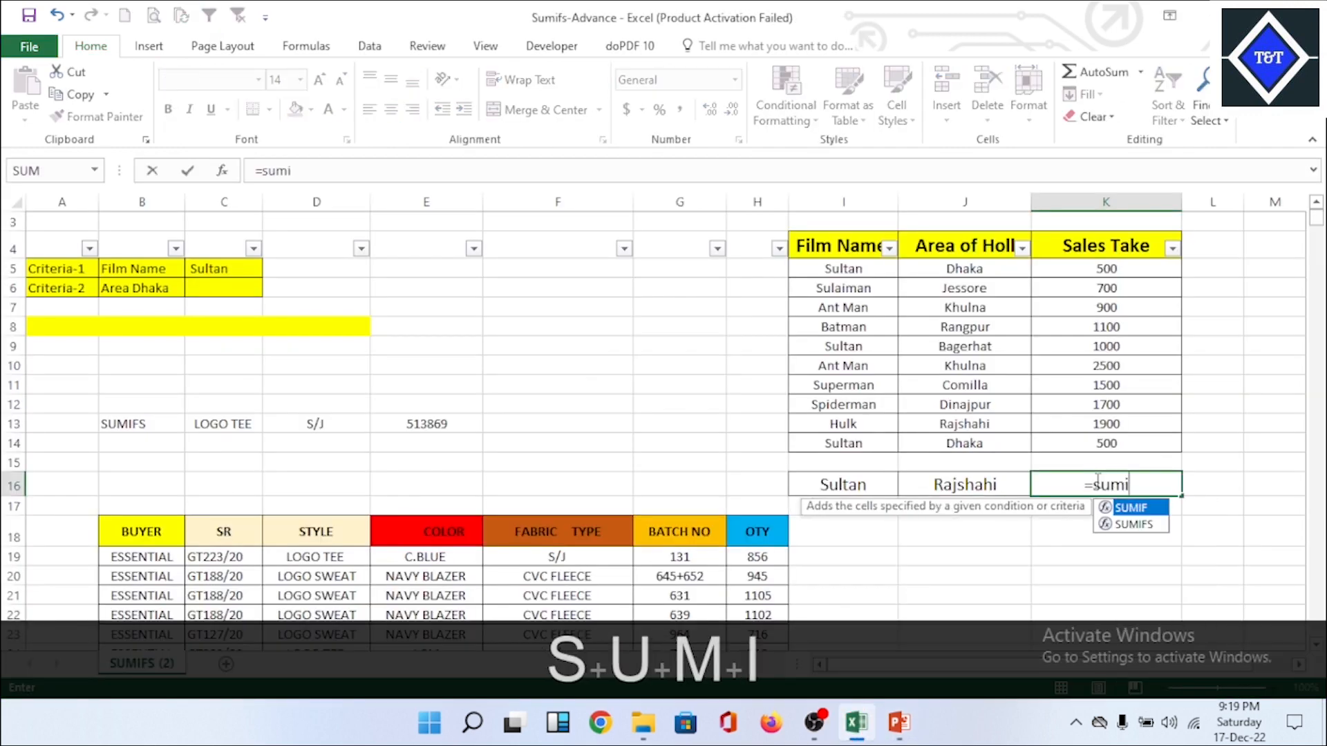
key(Down)
key(Tab)
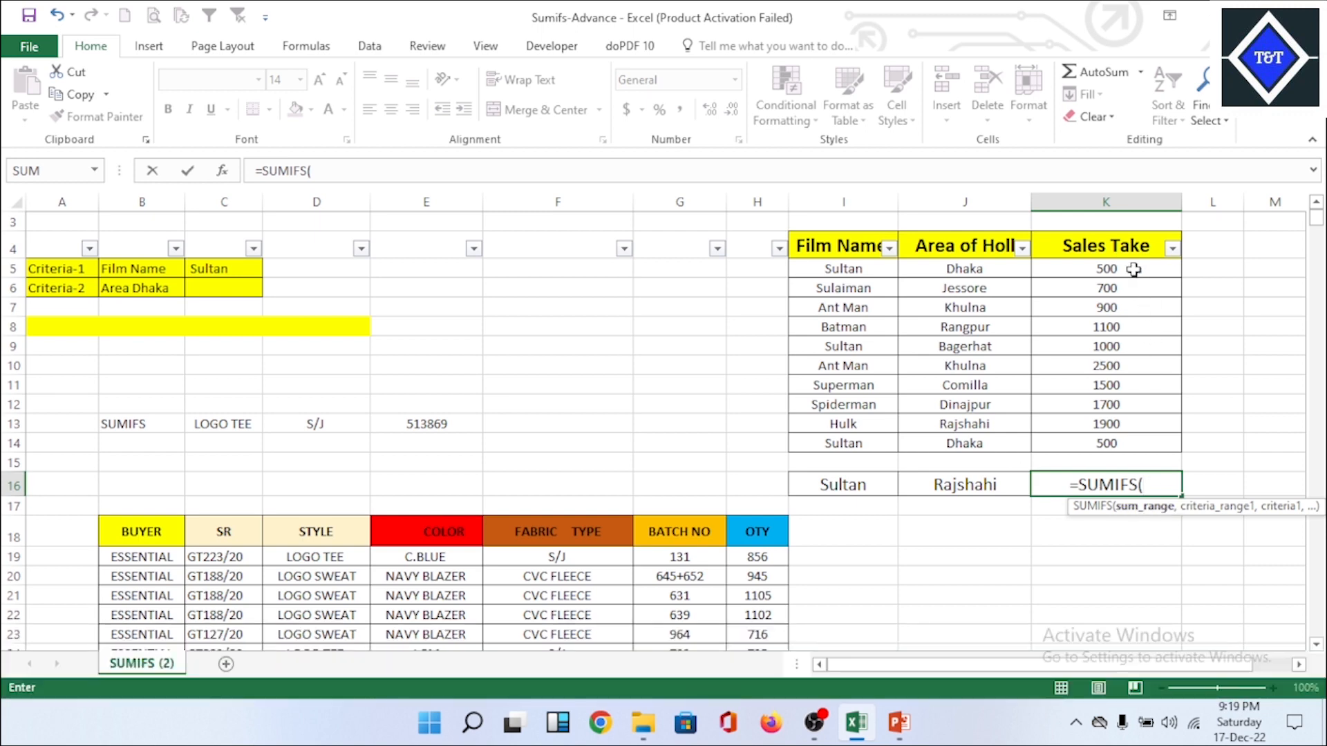
drag(1133, 269, 1147, 442)
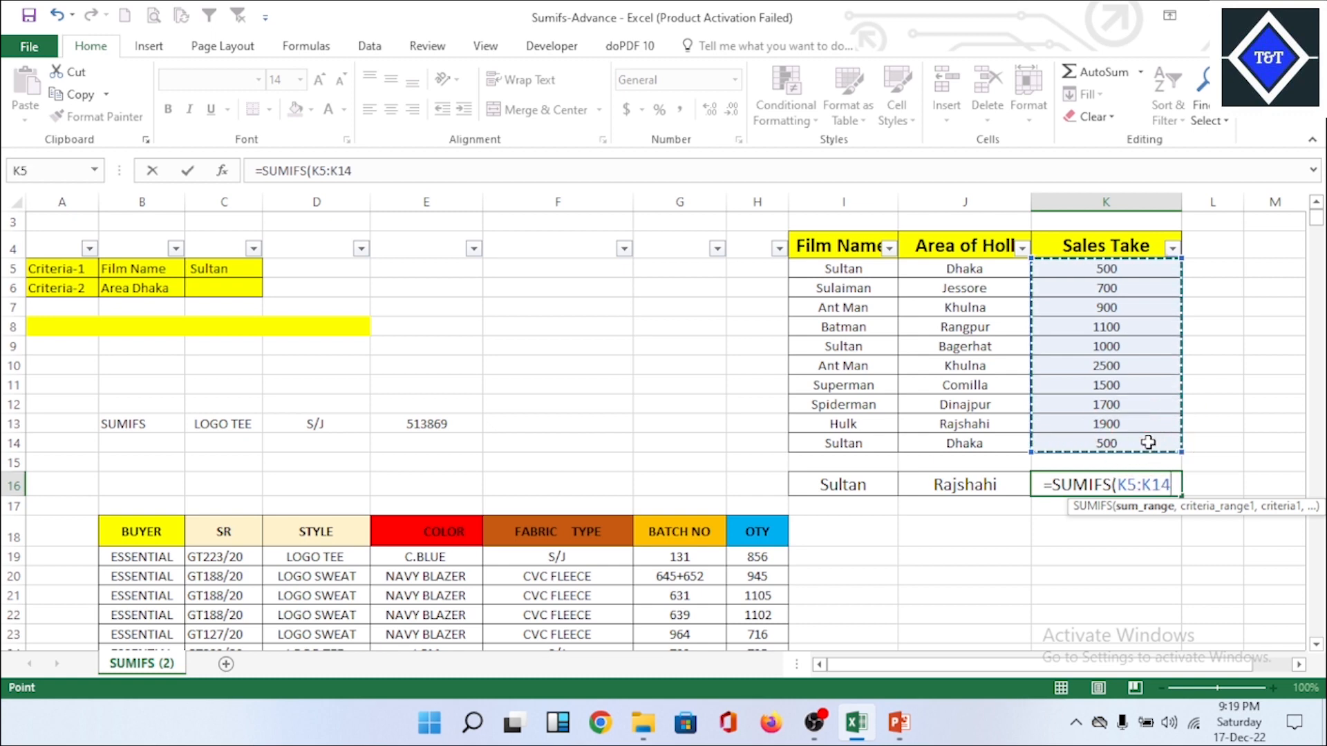
text(,)
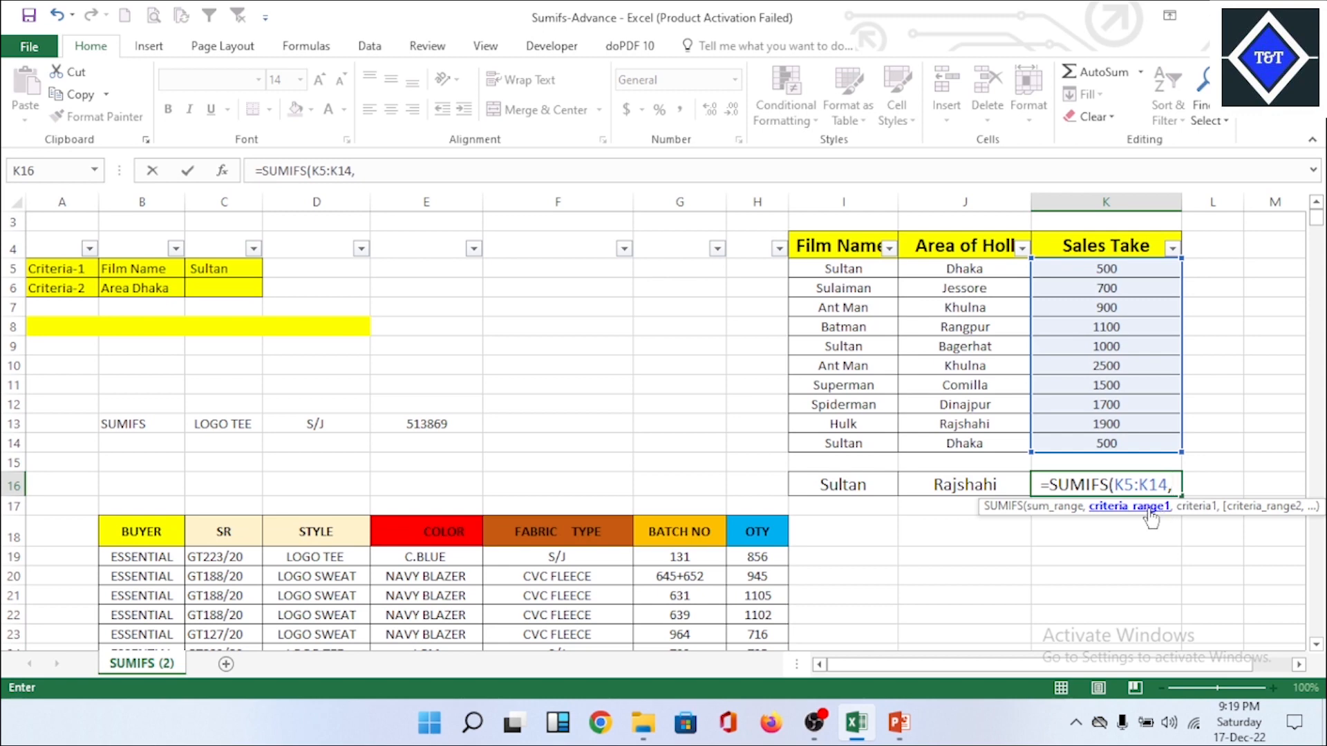
Step: Recheck the SUMIFS slide in PowerPoint, and in Excel add criteria range I5:I14 with criterion I16 to the formula
click(898, 722)
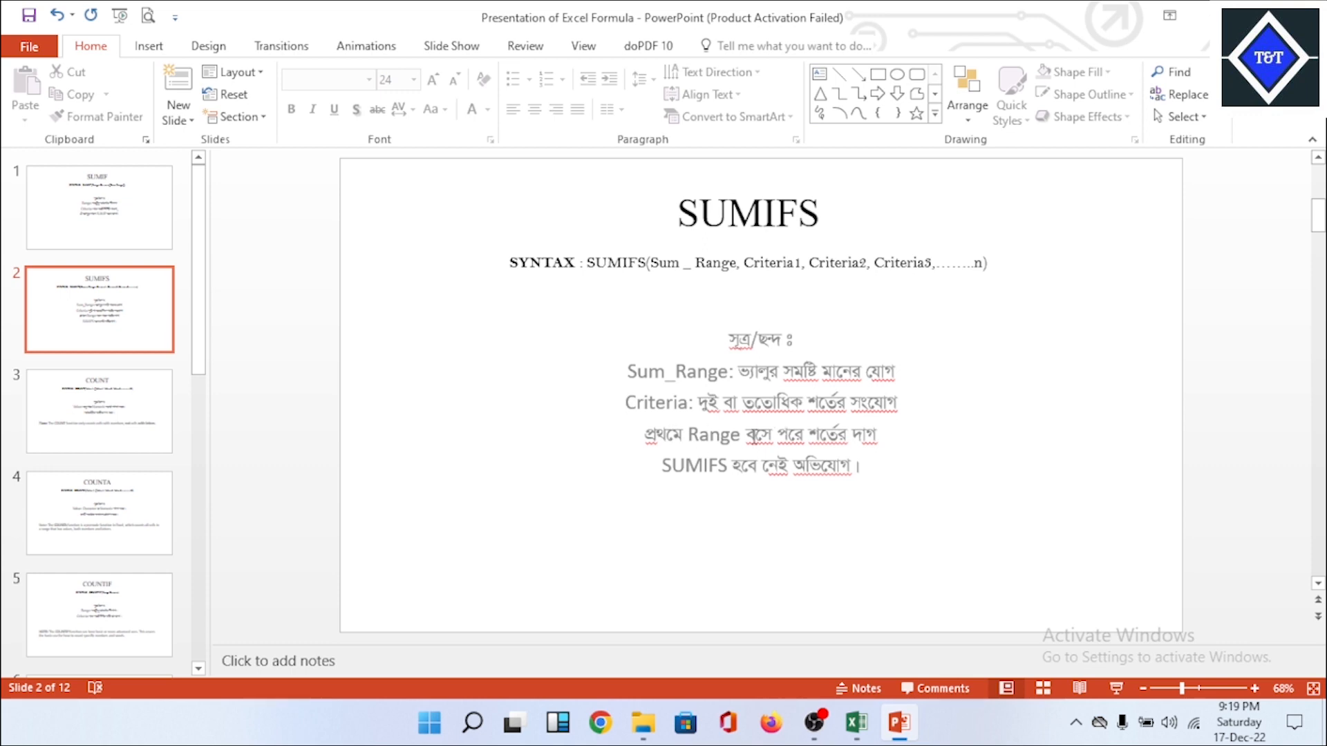
click(855, 723)
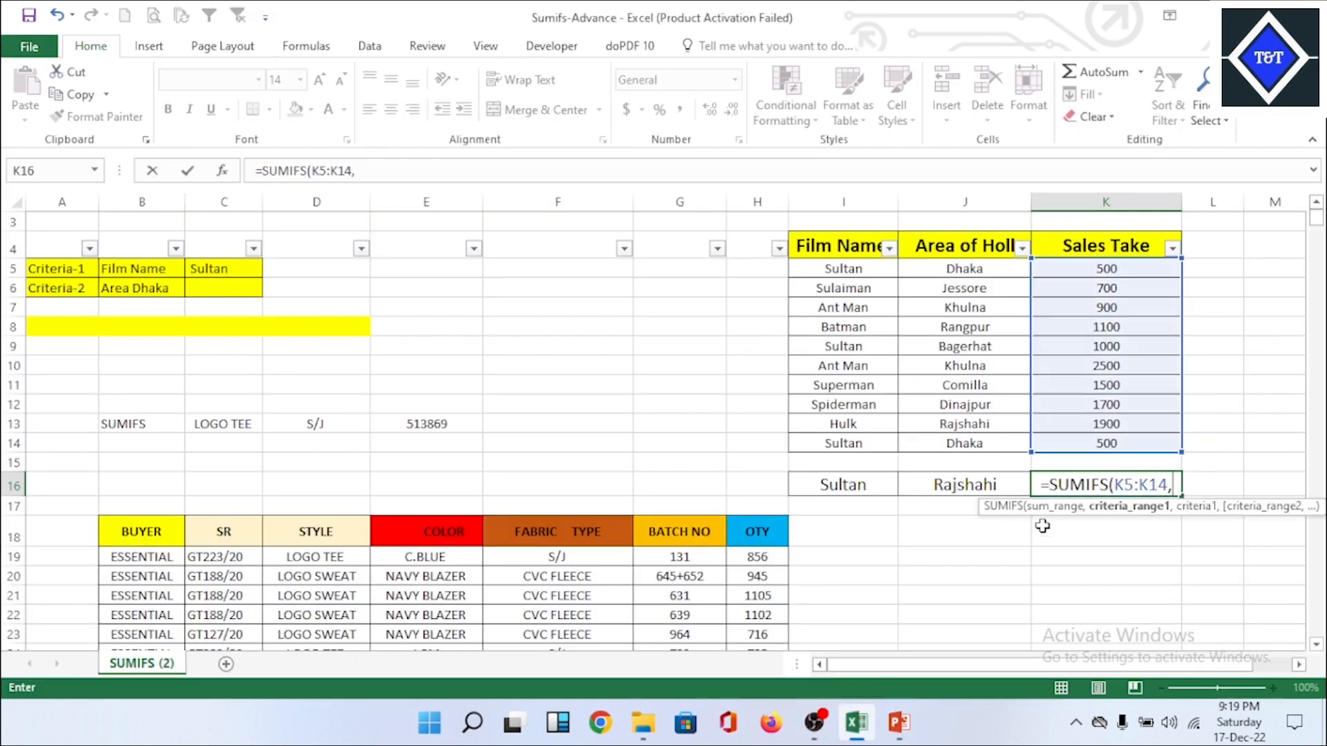
drag(859, 268, 868, 438)
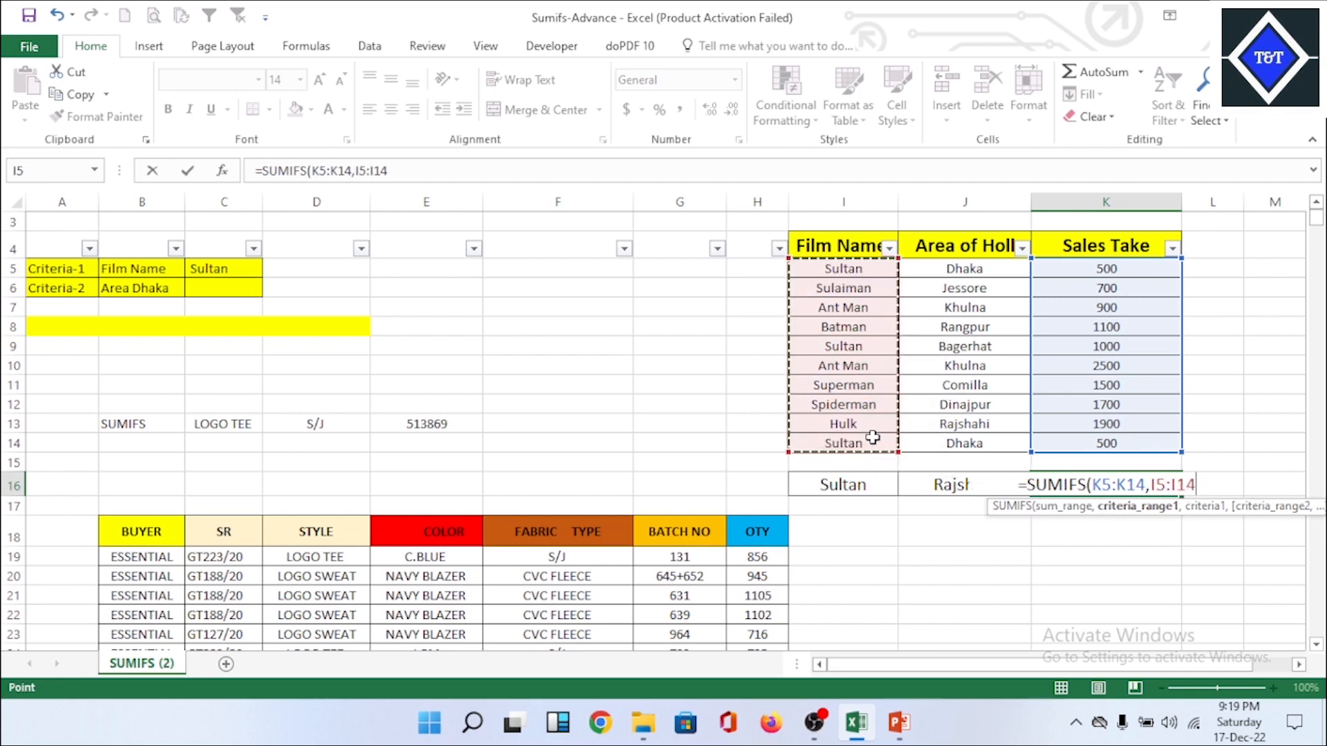
text(,)
click(857, 486)
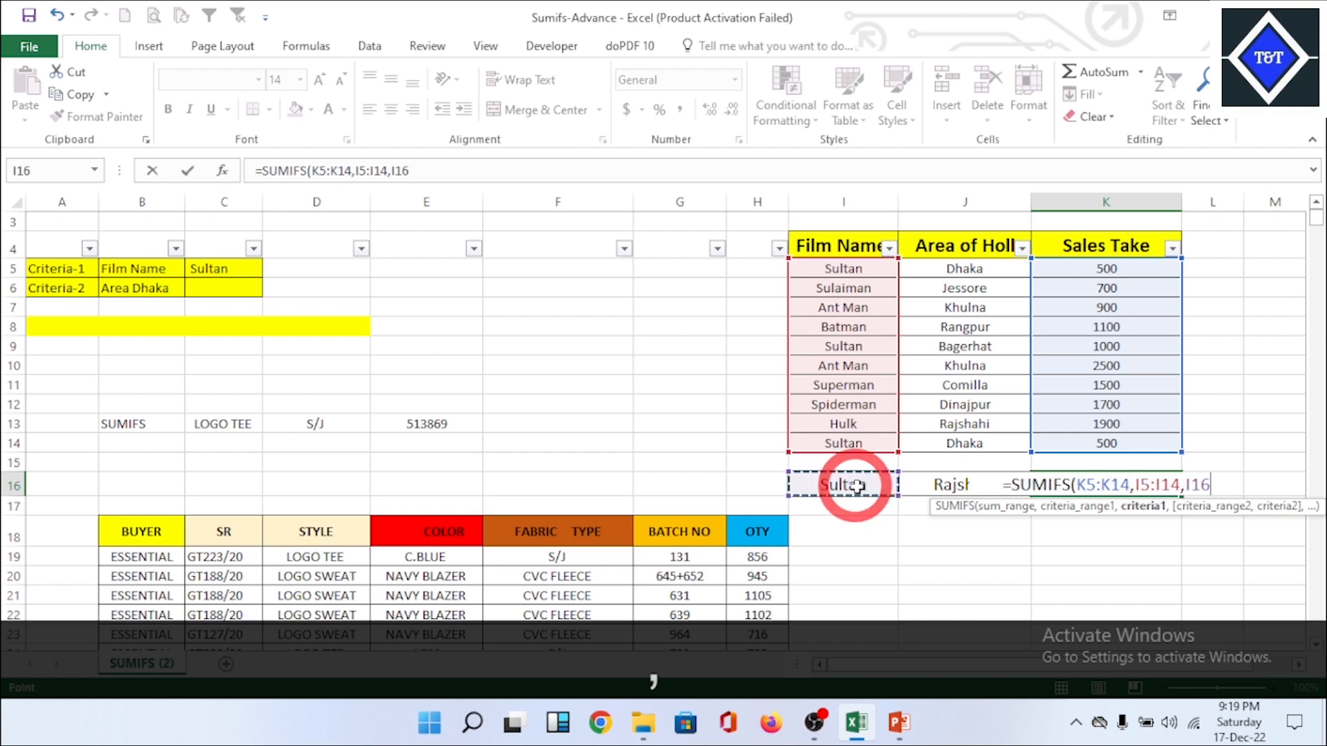
text(,)
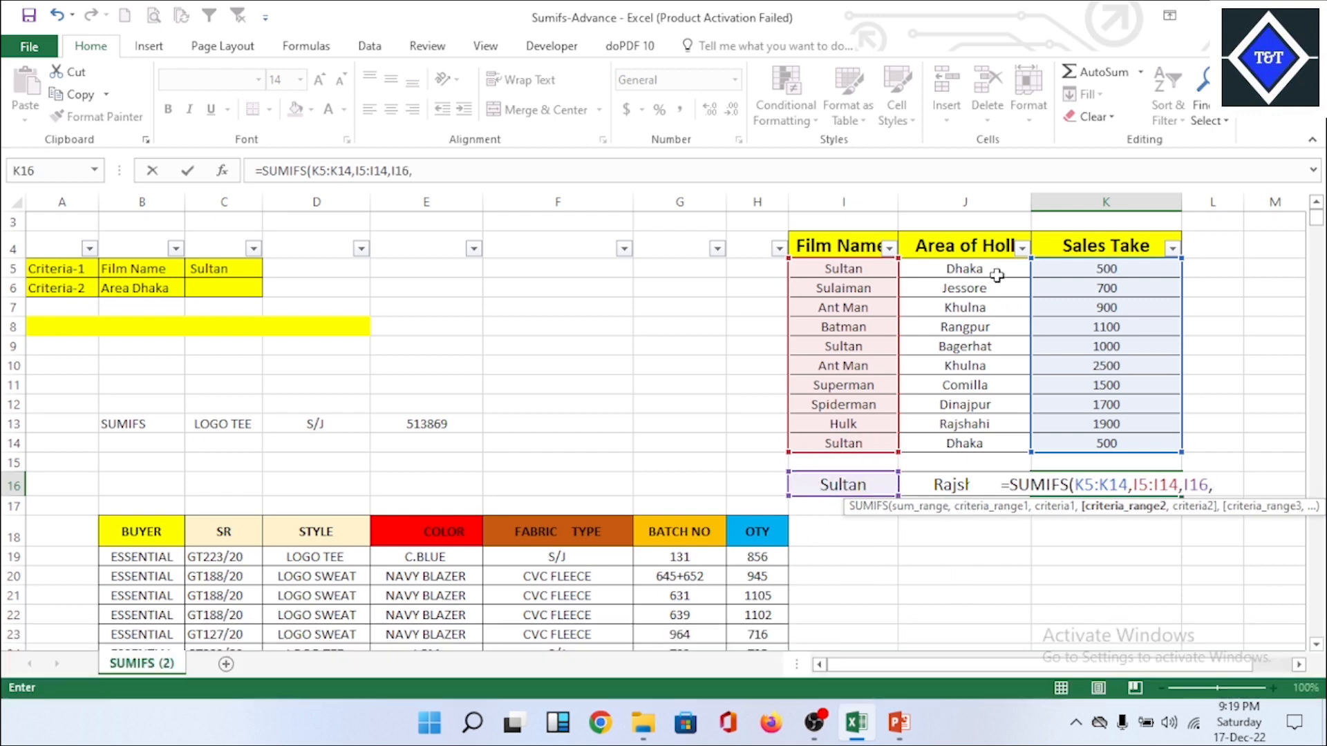
Step: Consult the PowerPoint slide again, and in Excel complete the SUMIFS formula with criteria range J5:J14 and criterion J16
click(899, 723)
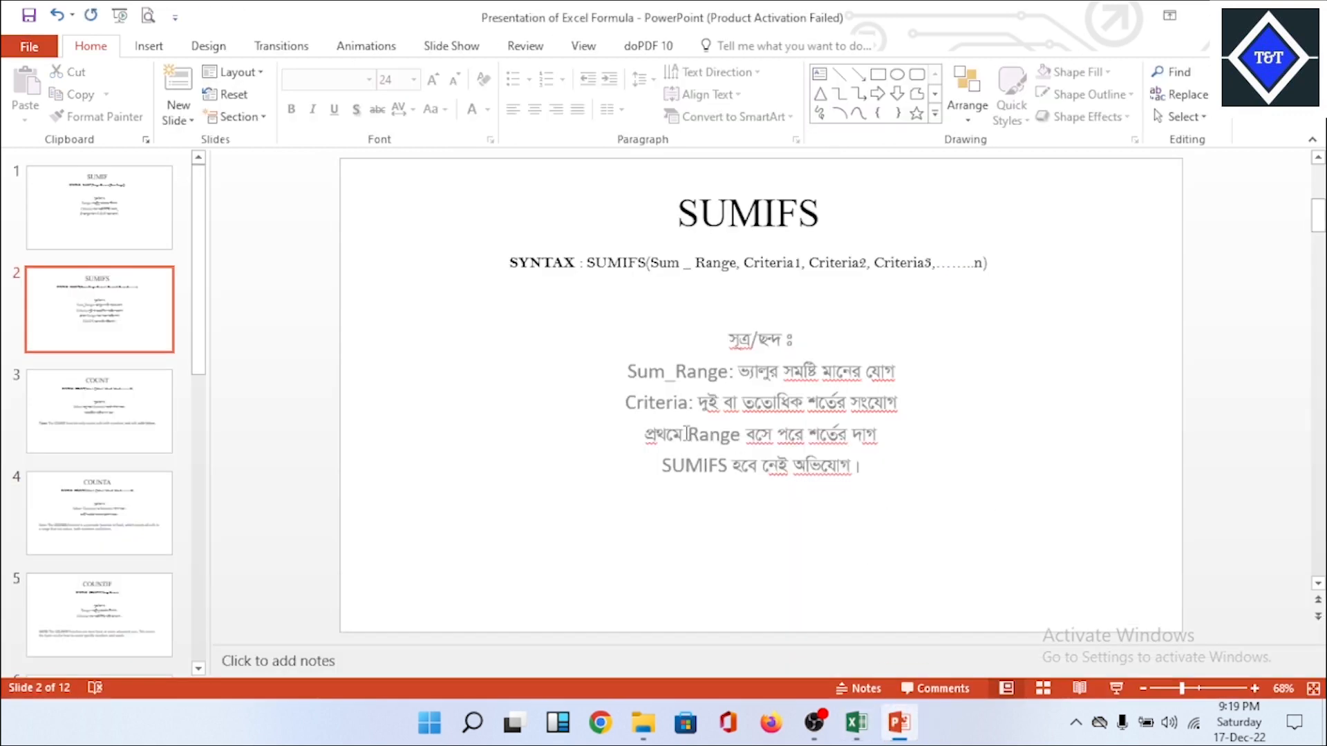
click(857, 723)
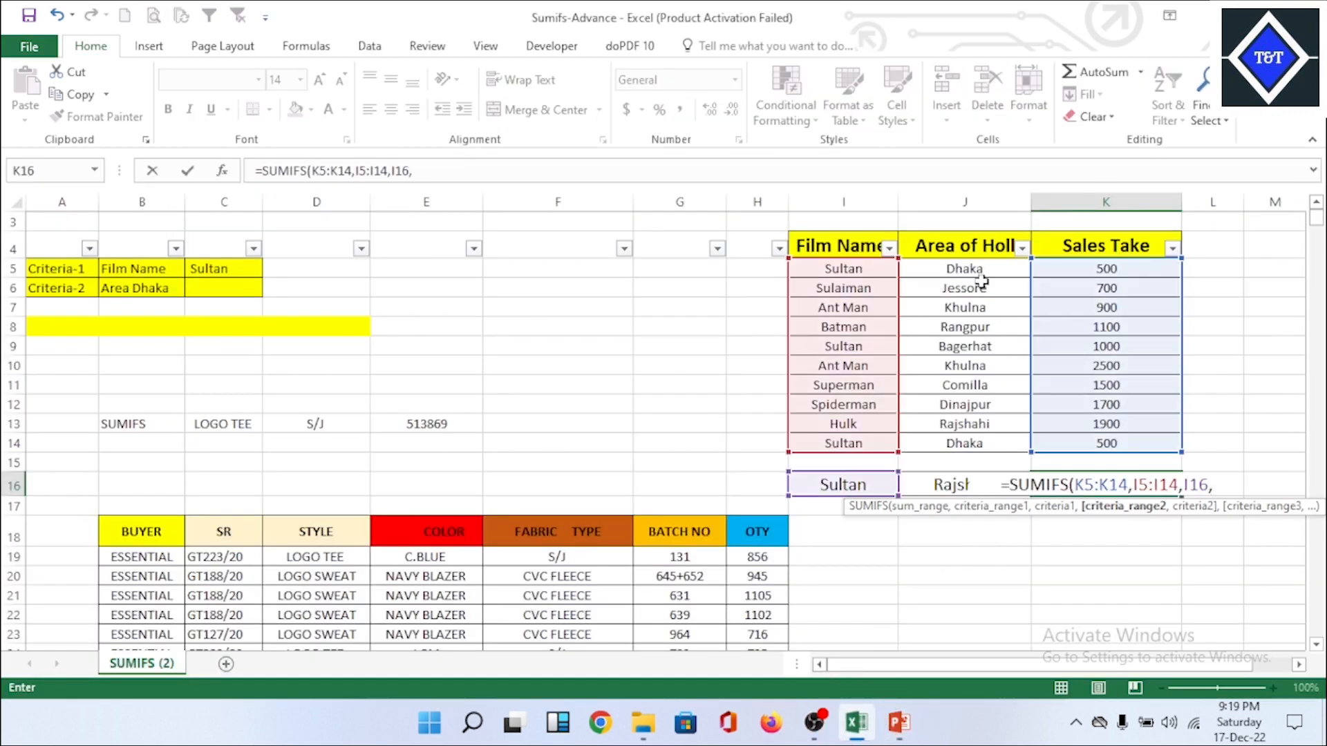
drag(974, 276, 996, 434)
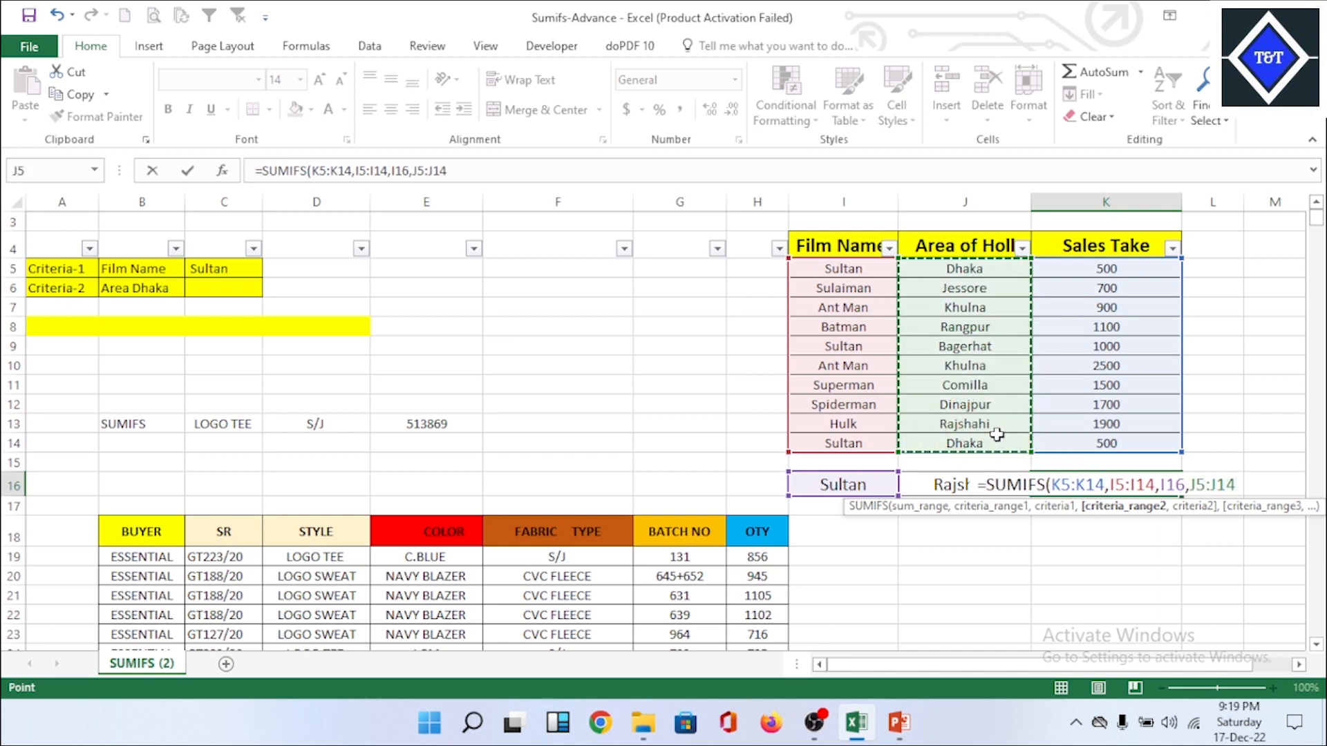
text(,)
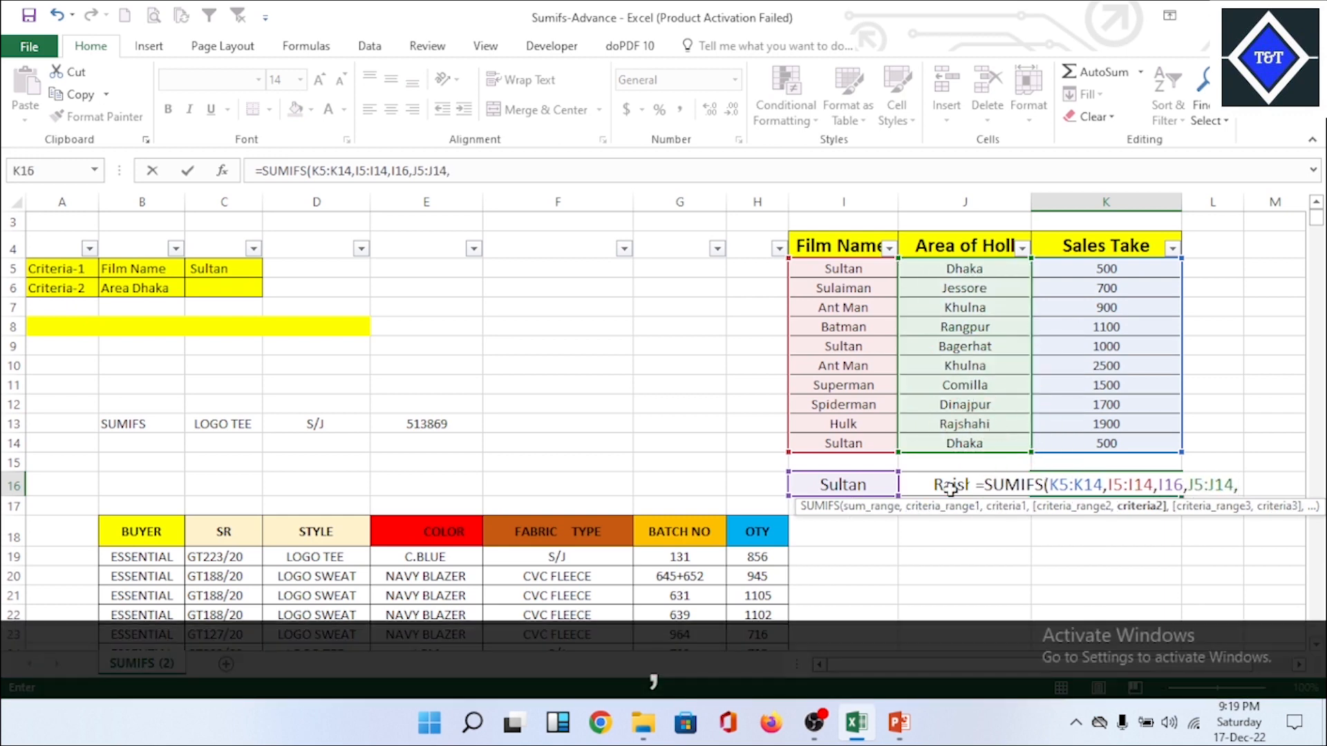
click(951, 488)
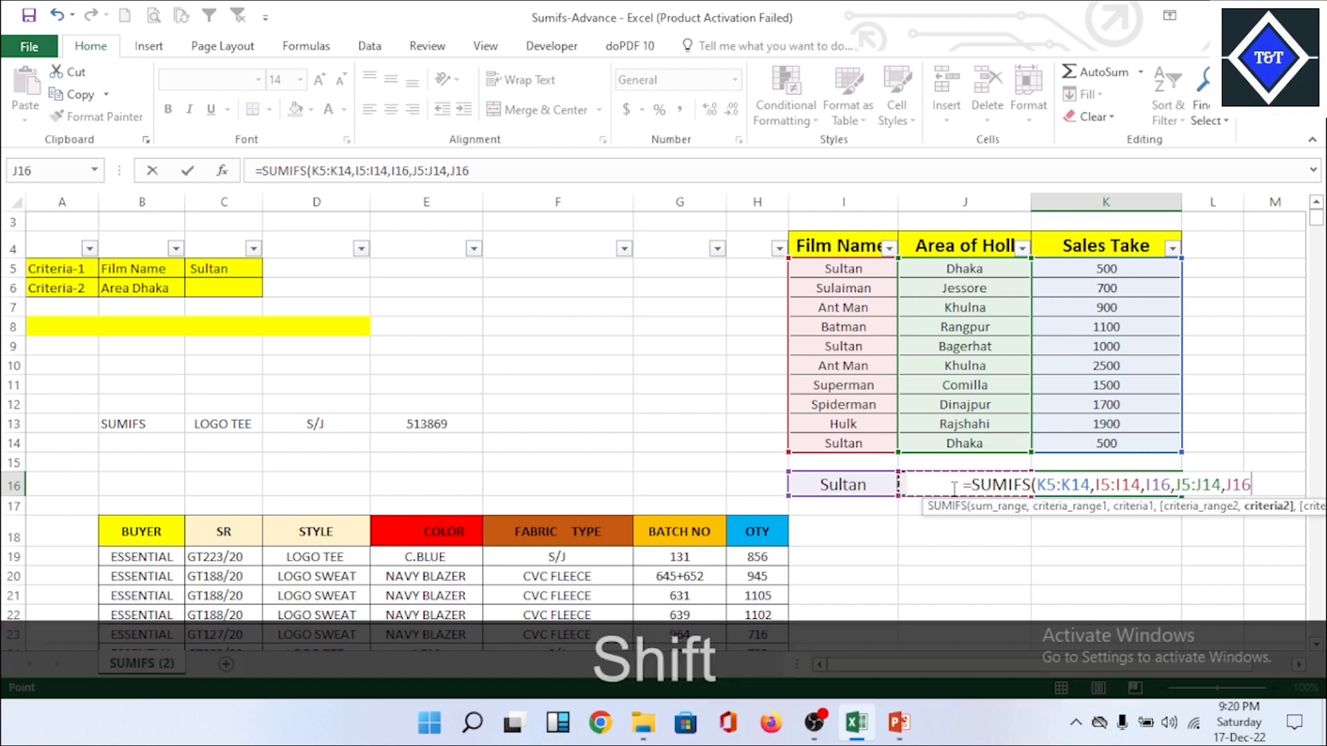
text())
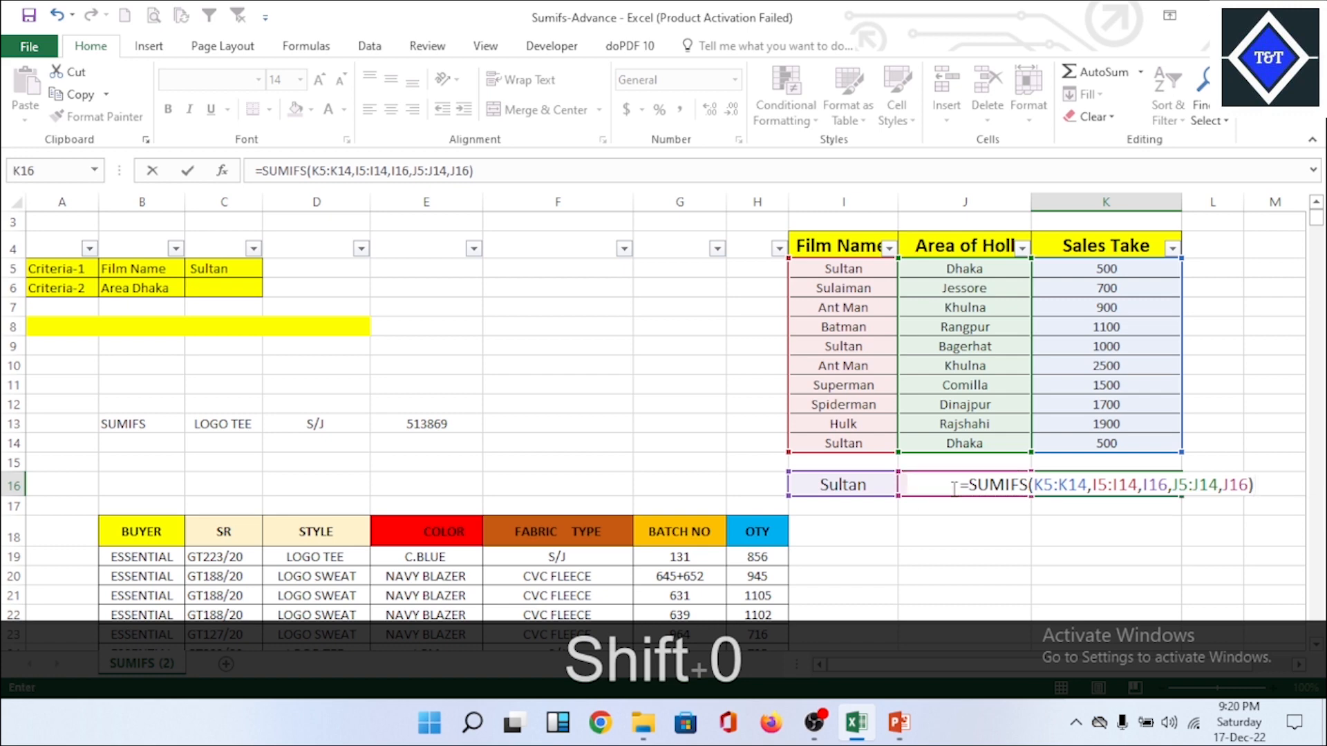
key(Return)
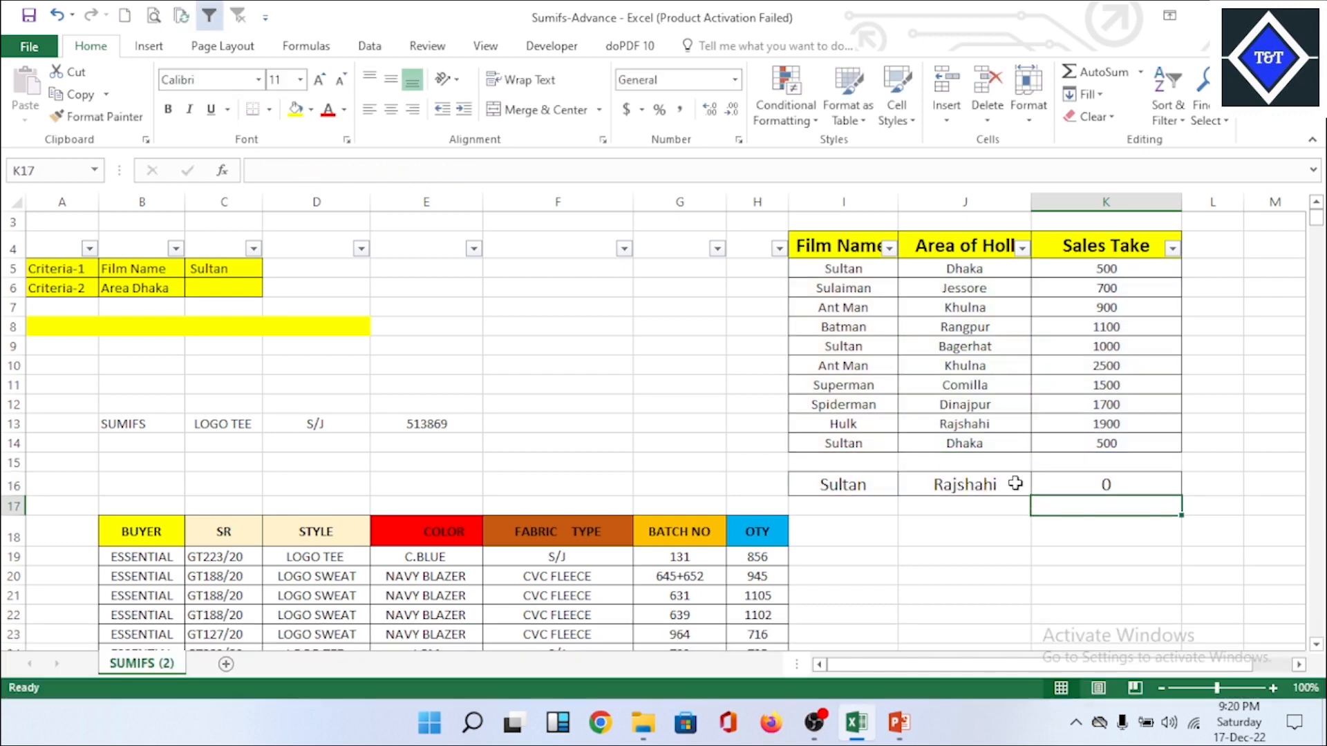
Step: Copy the film name Hulk from I13 and paste it as a value into the criteria cell I16
click(854, 480)
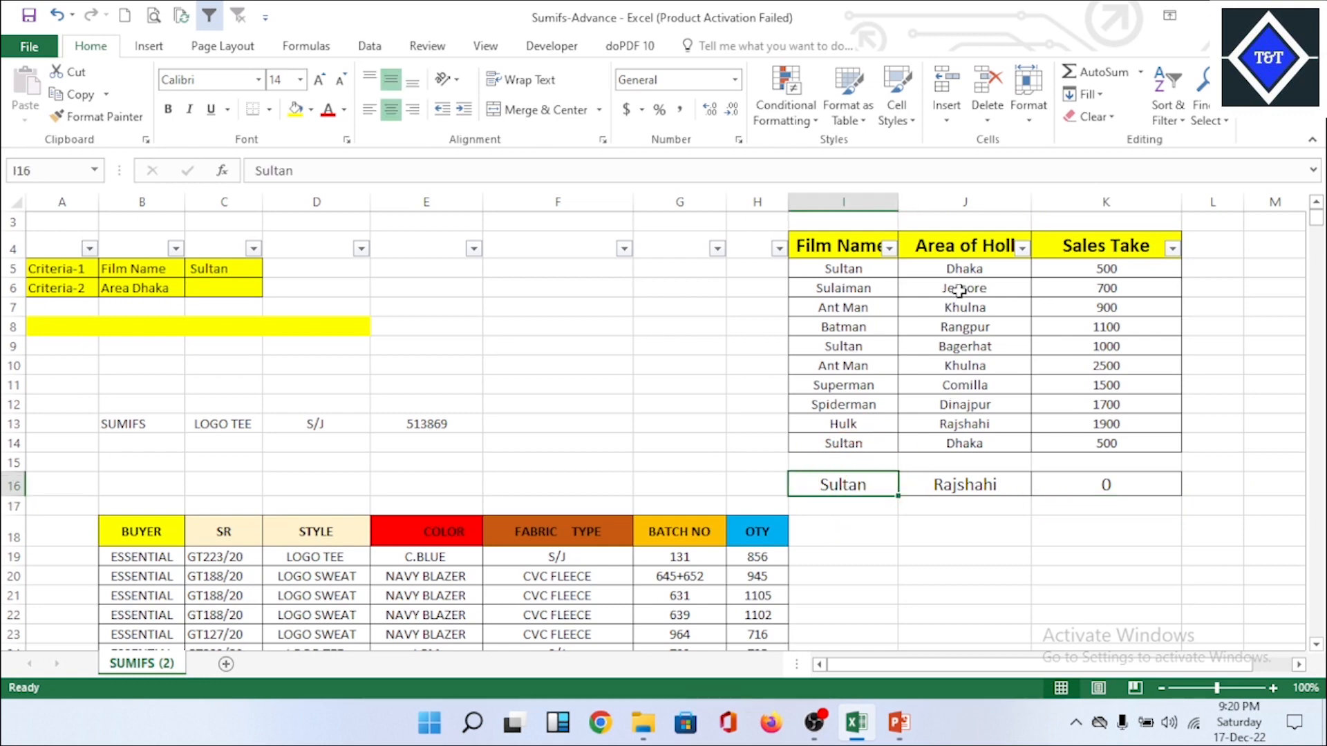
drag(969, 269, 990, 440)
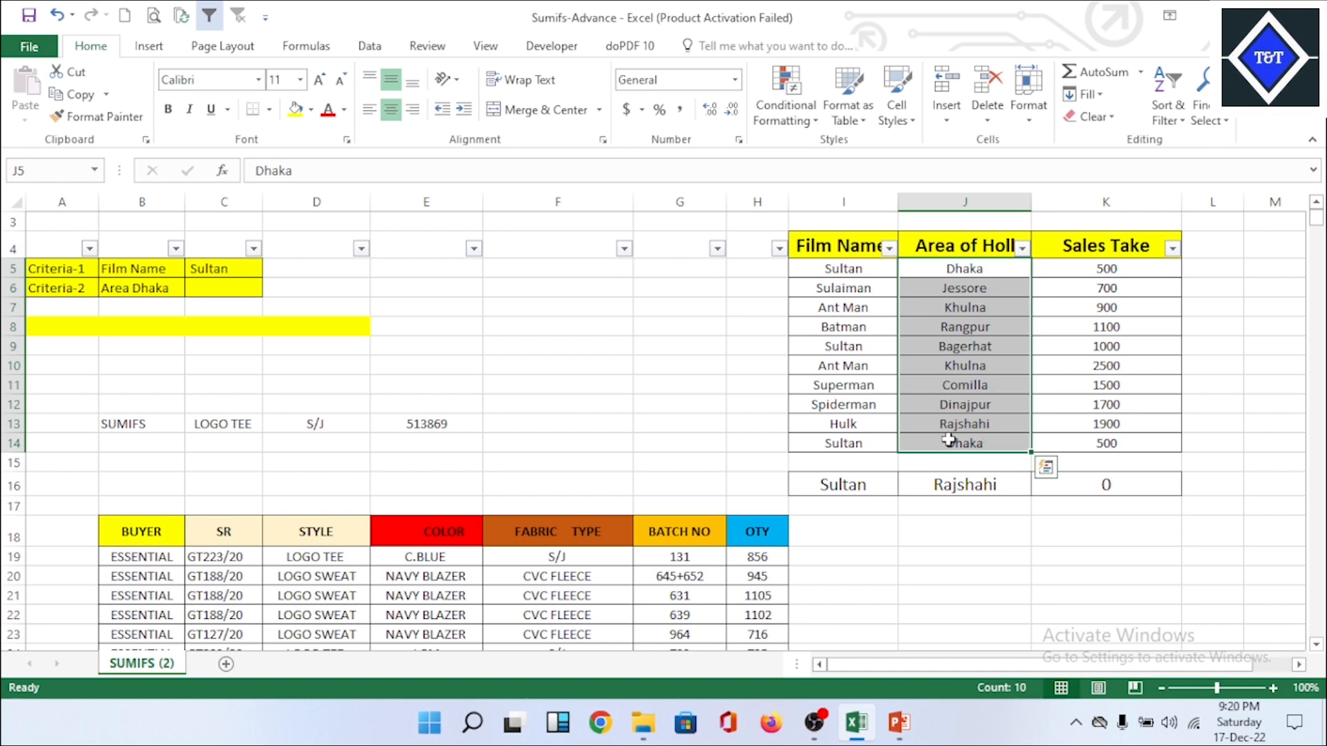
click(852, 424)
right_click(853, 424)
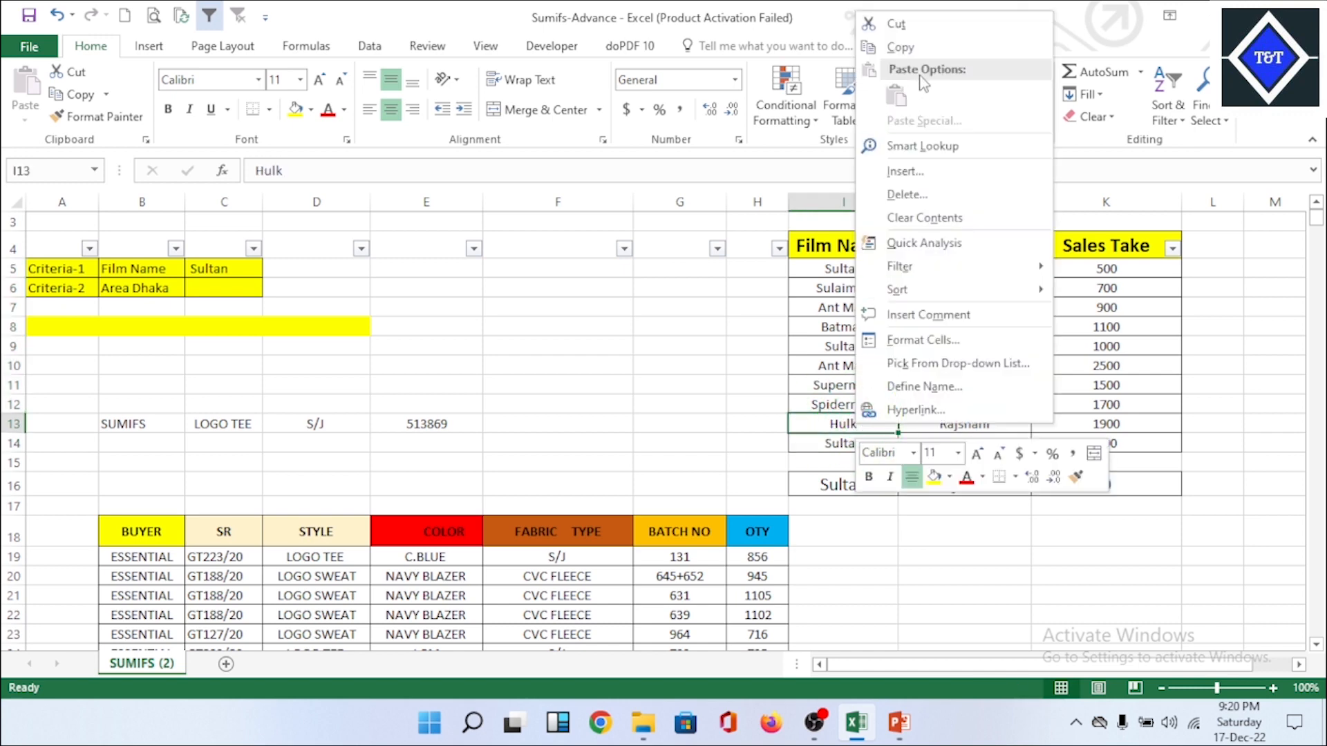
click(916, 54)
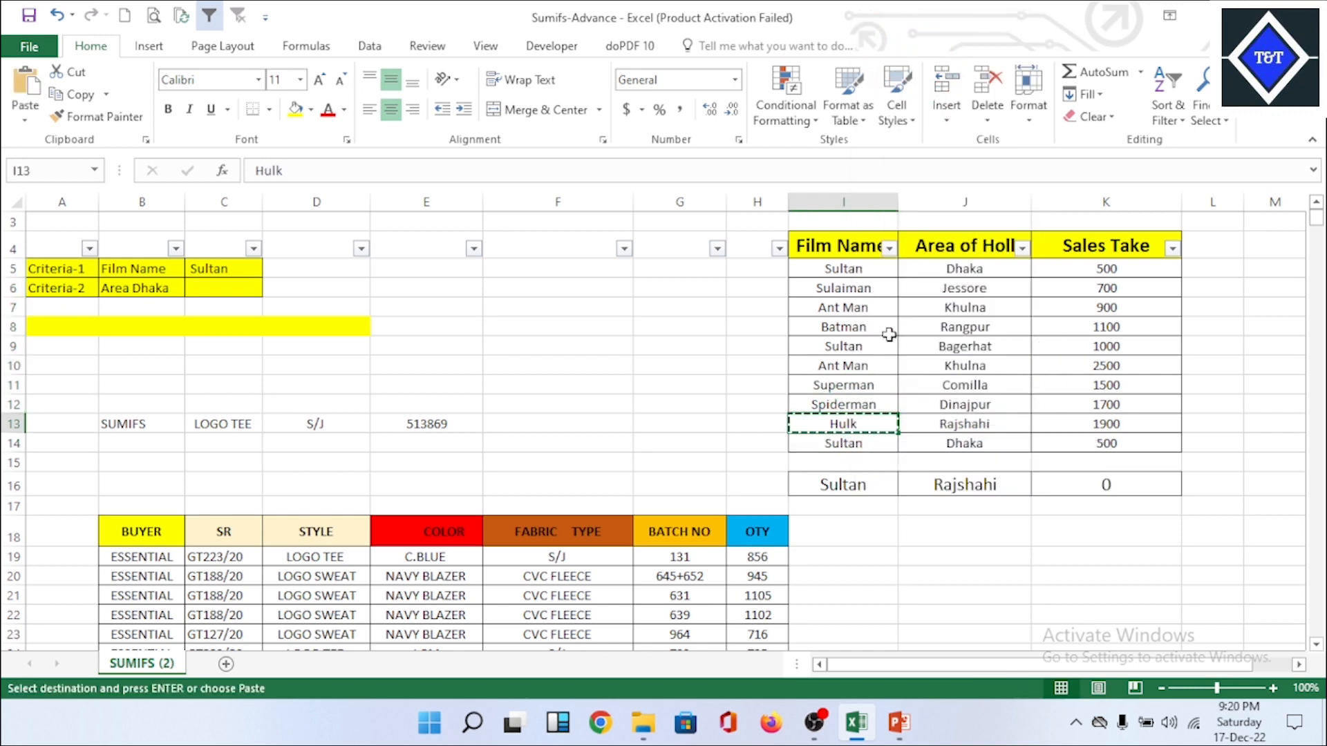
right_click(853, 482)
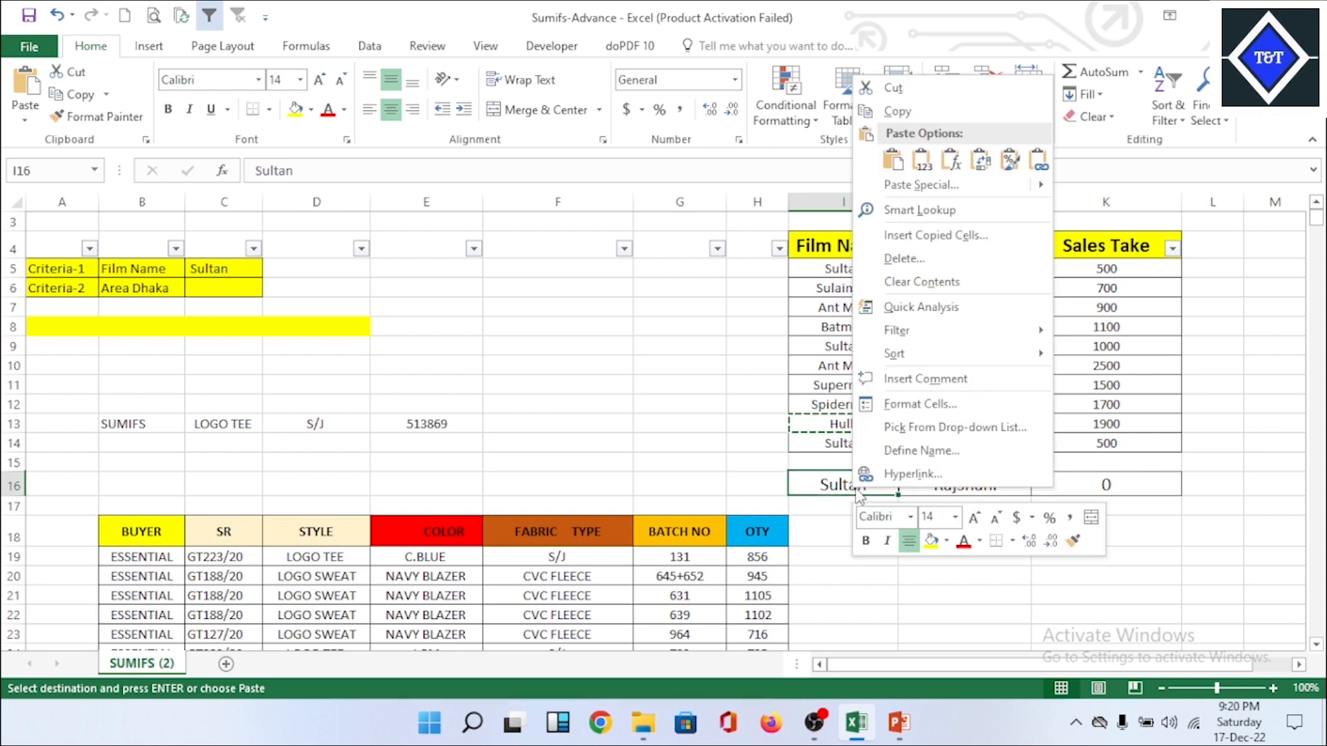
click(920, 153)
click(1237, 441)
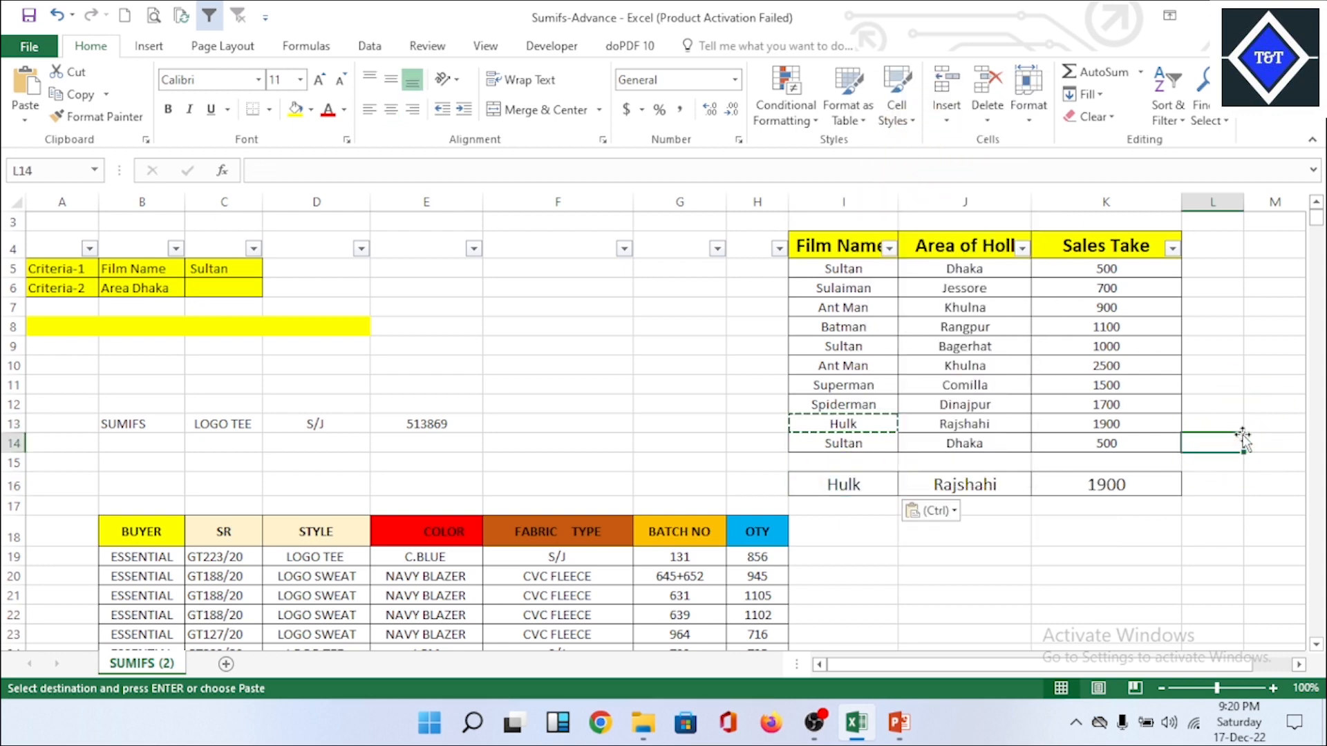
Step: Review the film names in I5:I14 and the SUMIFS formula in K16
click(859, 443)
drag(864, 269, 861, 436)
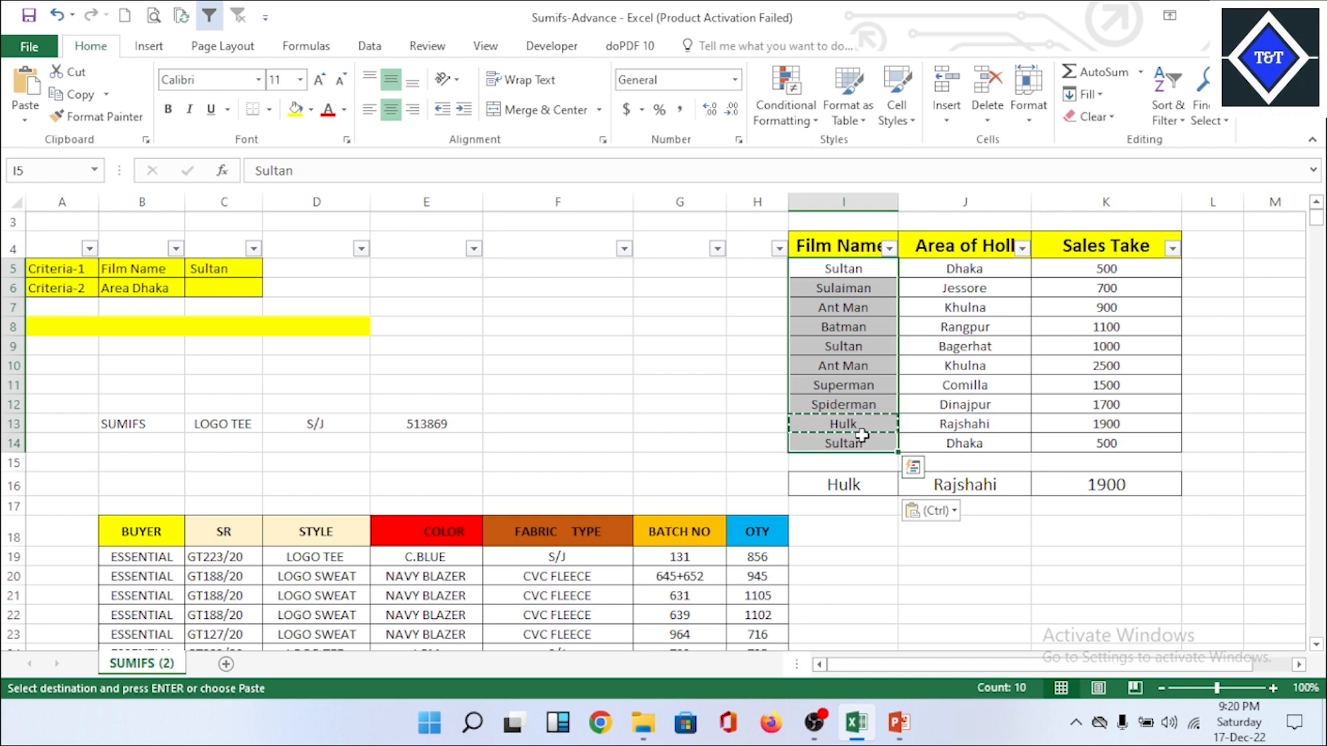
click(1186, 488)
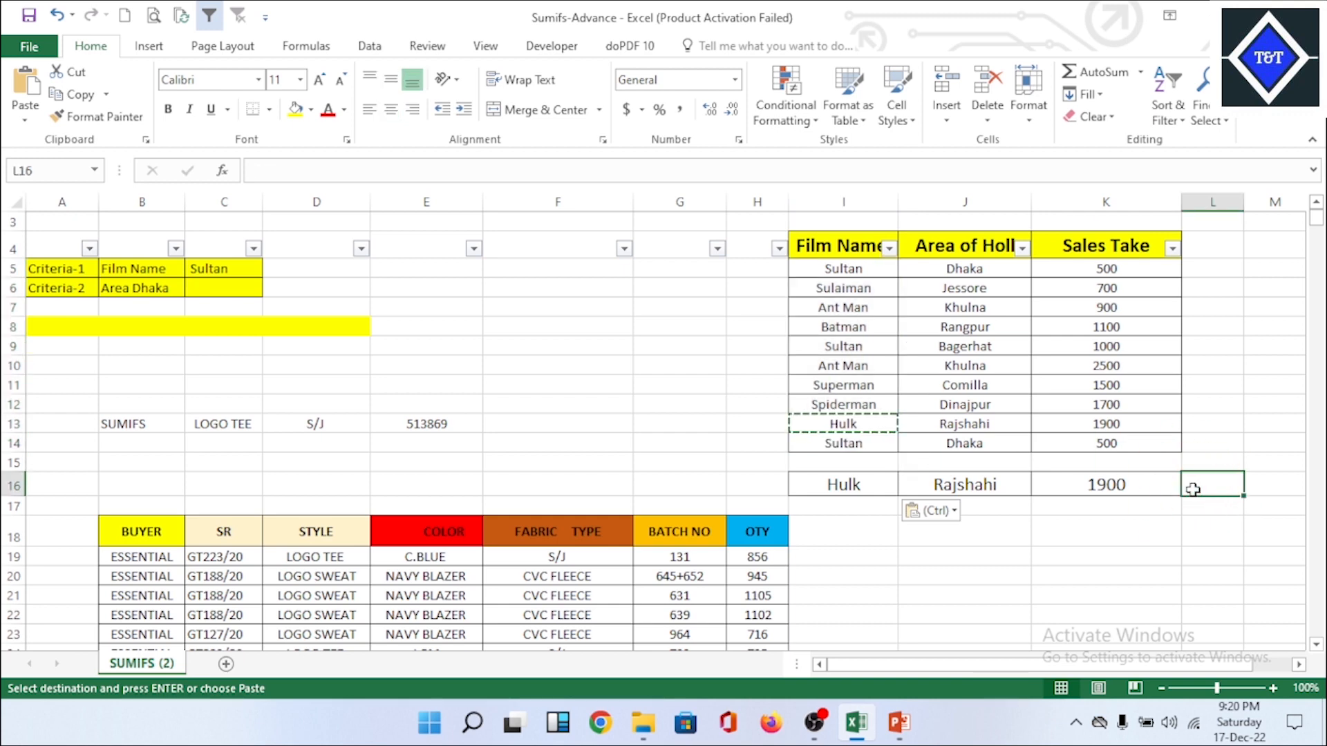
click(1122, 481)
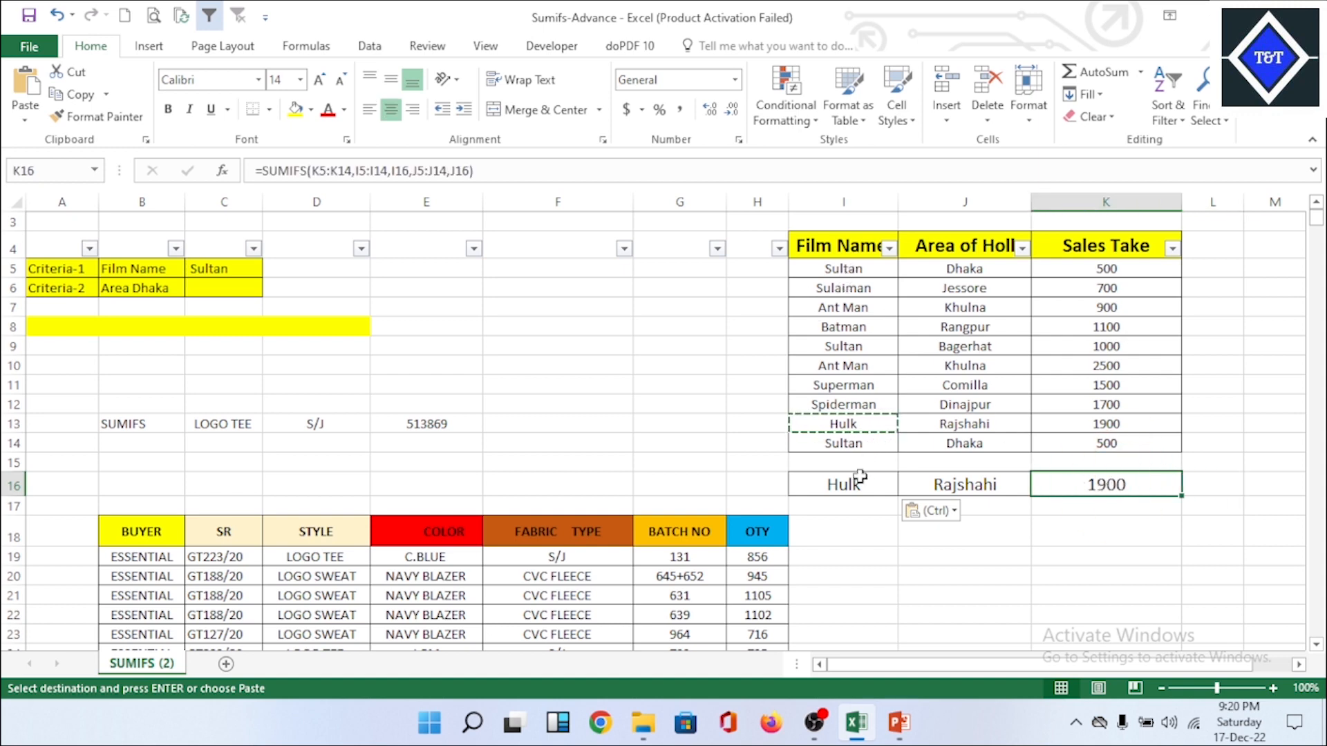
click(1037, 407)
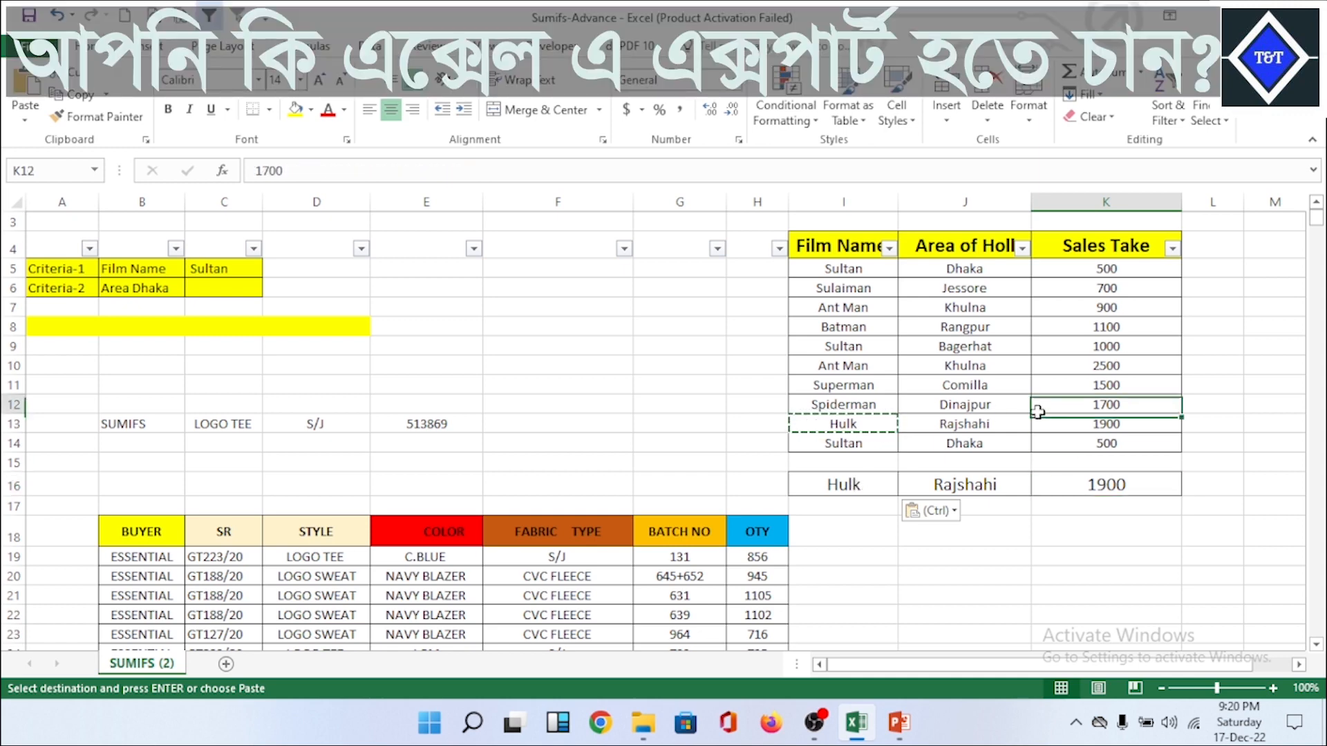
Step: Copy the film name Sultan from I5 and paste it as a value into the criteria cell I16
click(860, 268)
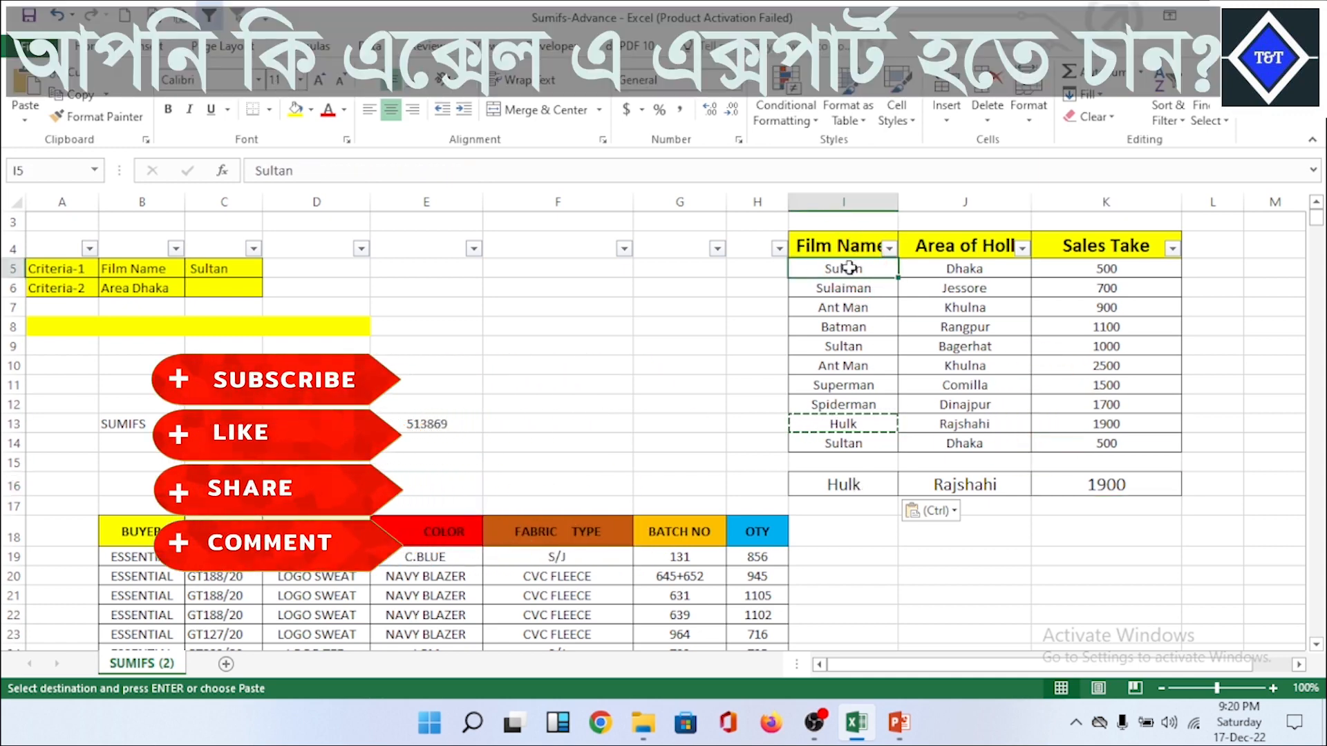
right_click(860, 266)
click(892, 293)
click(856, 483)
right_click(856, 483)
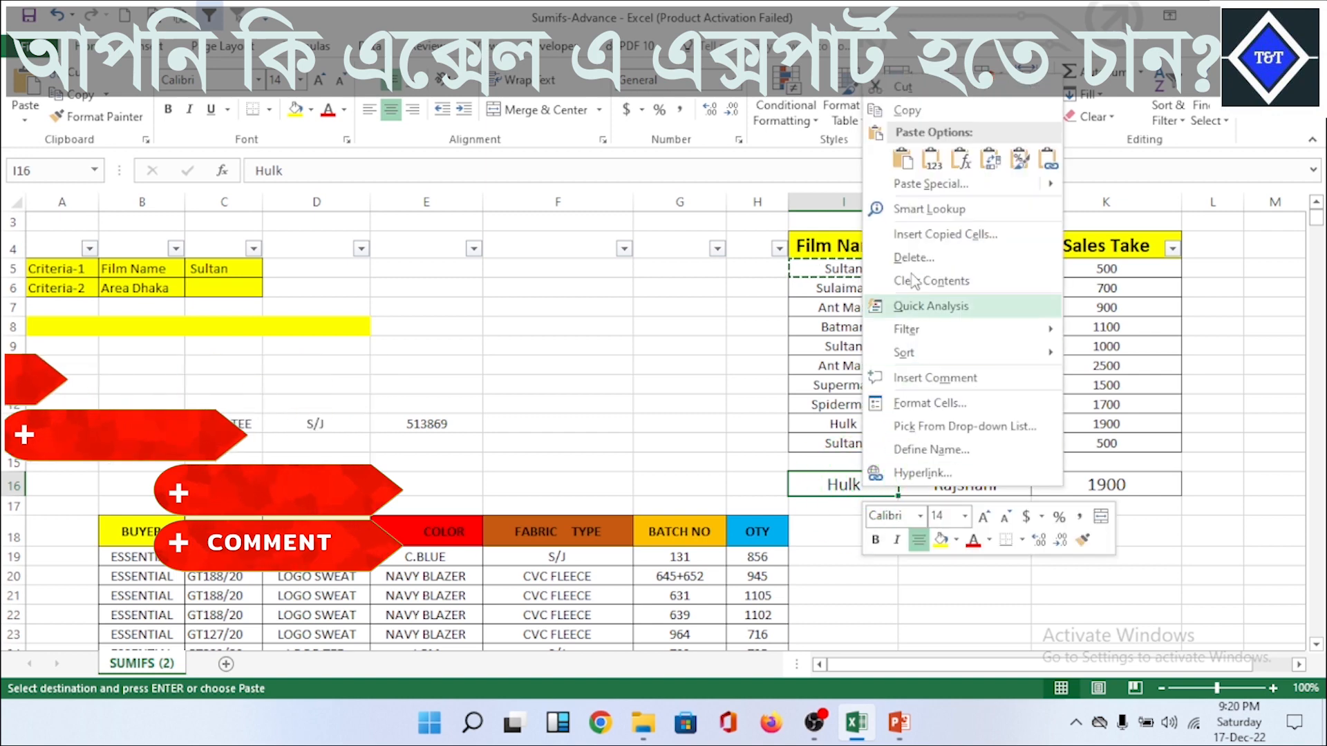
click(938, 158)
Step: Choose Dhaka as the area criterion in J16
click(1013, 485)
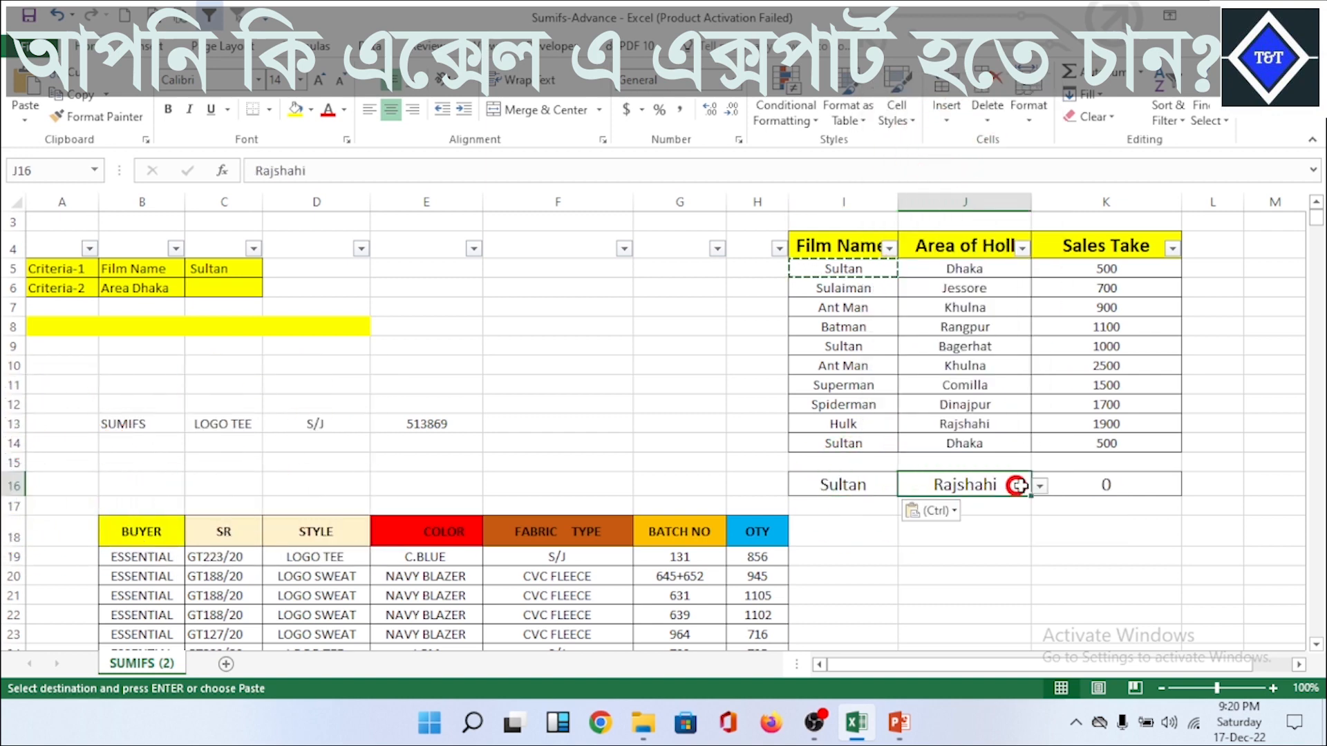
click(1039, 485)
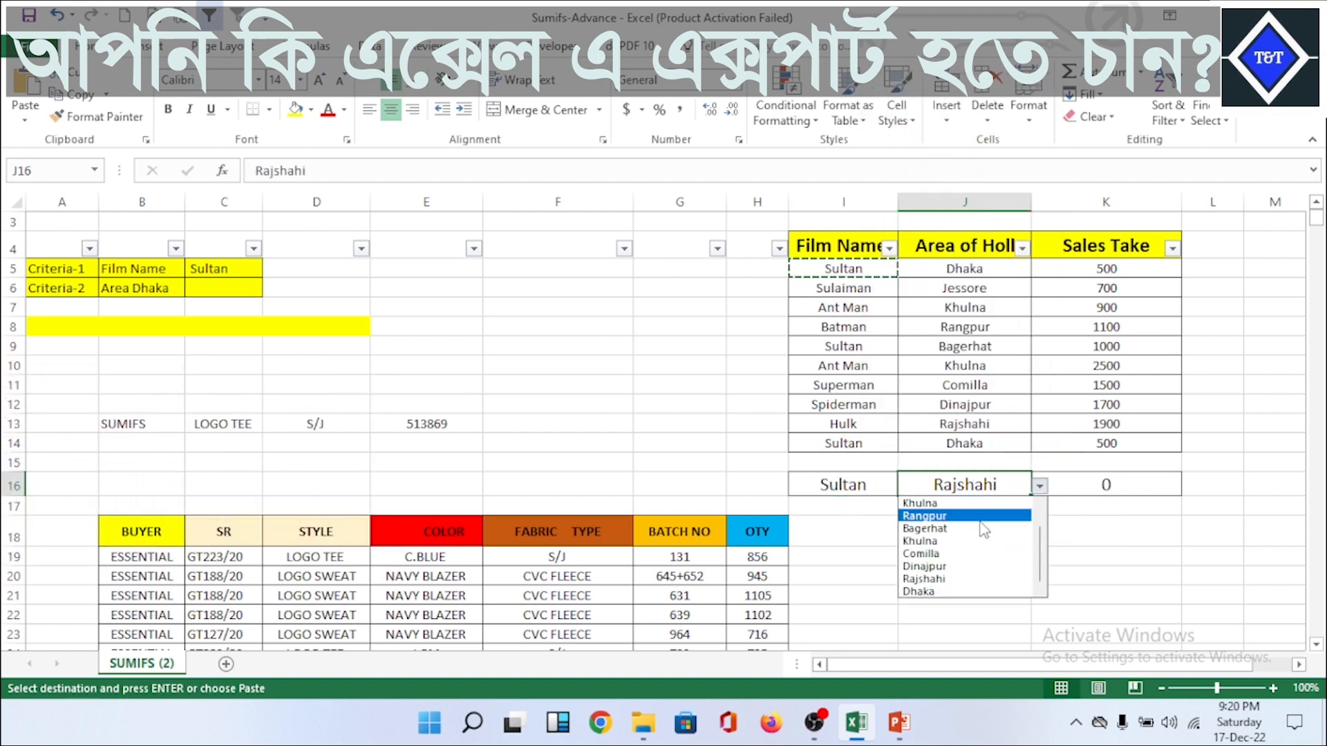
click(966, 593)
click(1140, 538)
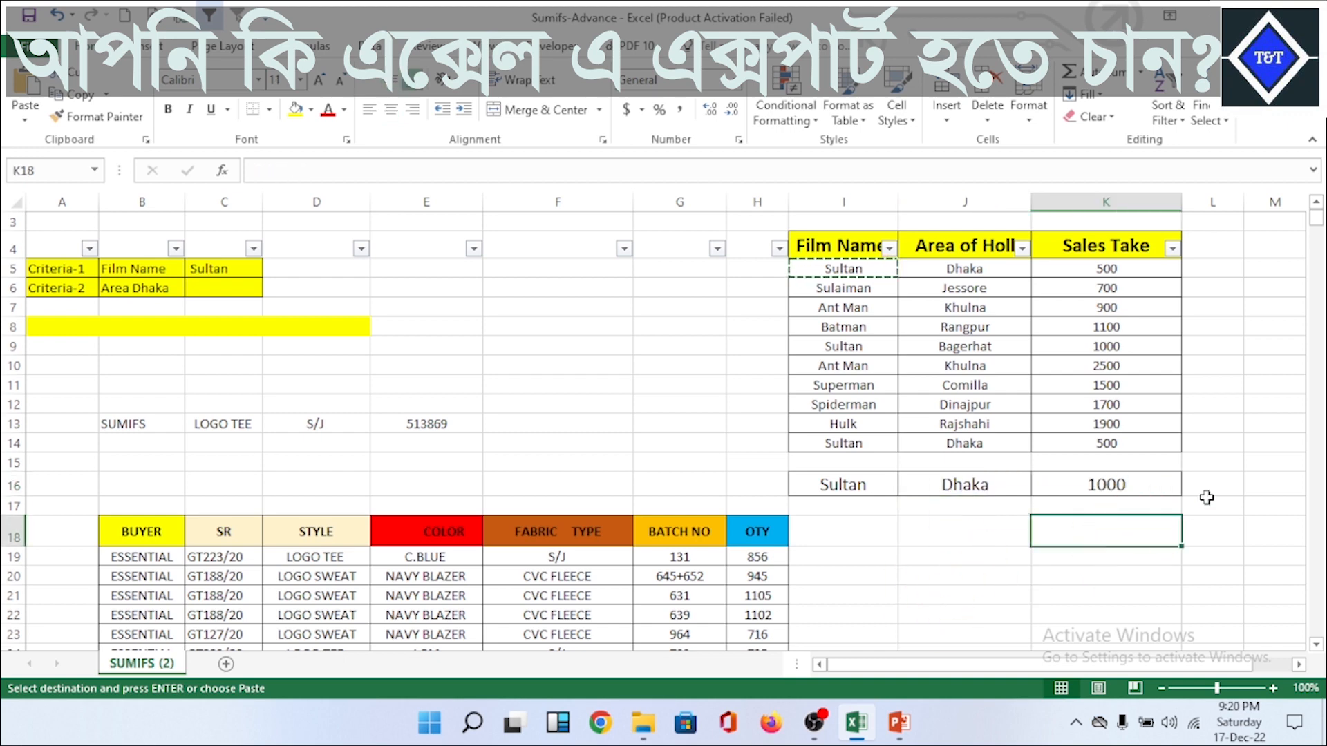
Step: Check the sales of the two Sultan rows for Dhaka against the SUMIFS result in K16, and clear the copy selection
click(1206, 498)
click(1082, 272)
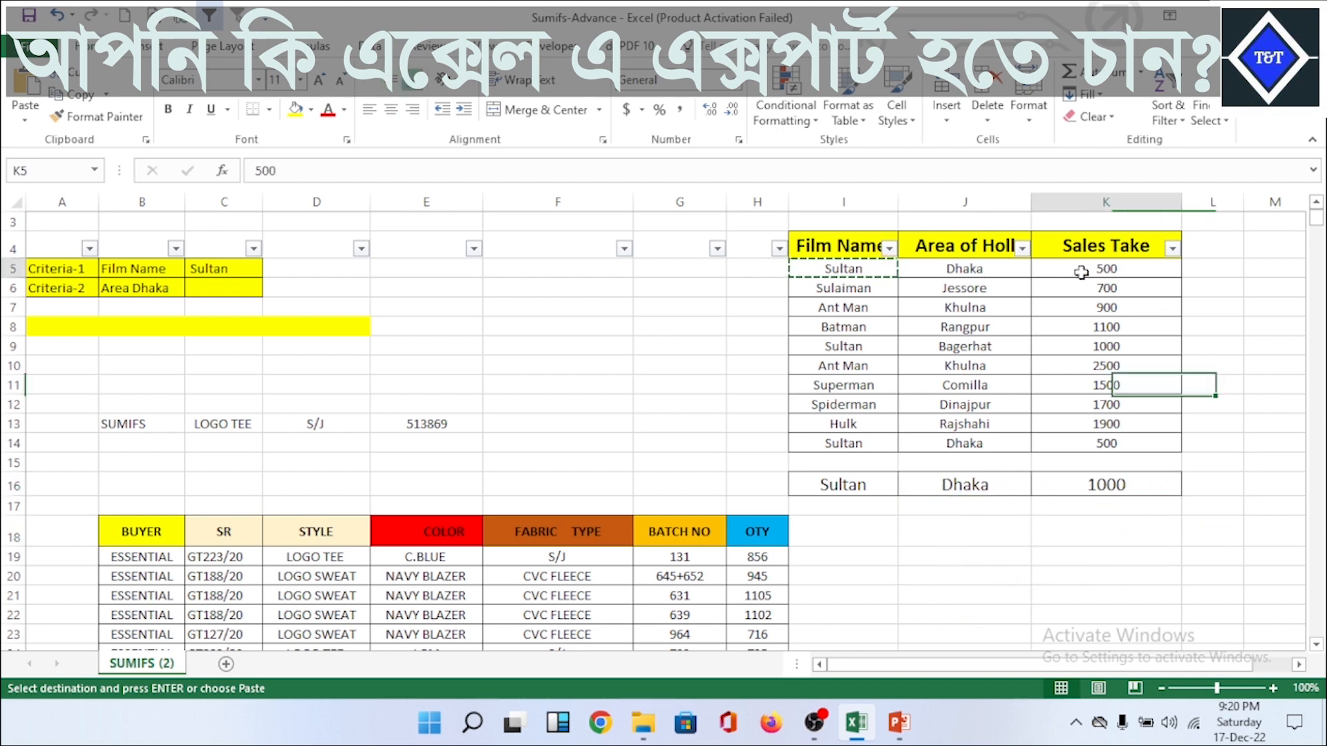
click(982, 272)
click(1016, 443)
click(1105, 443)
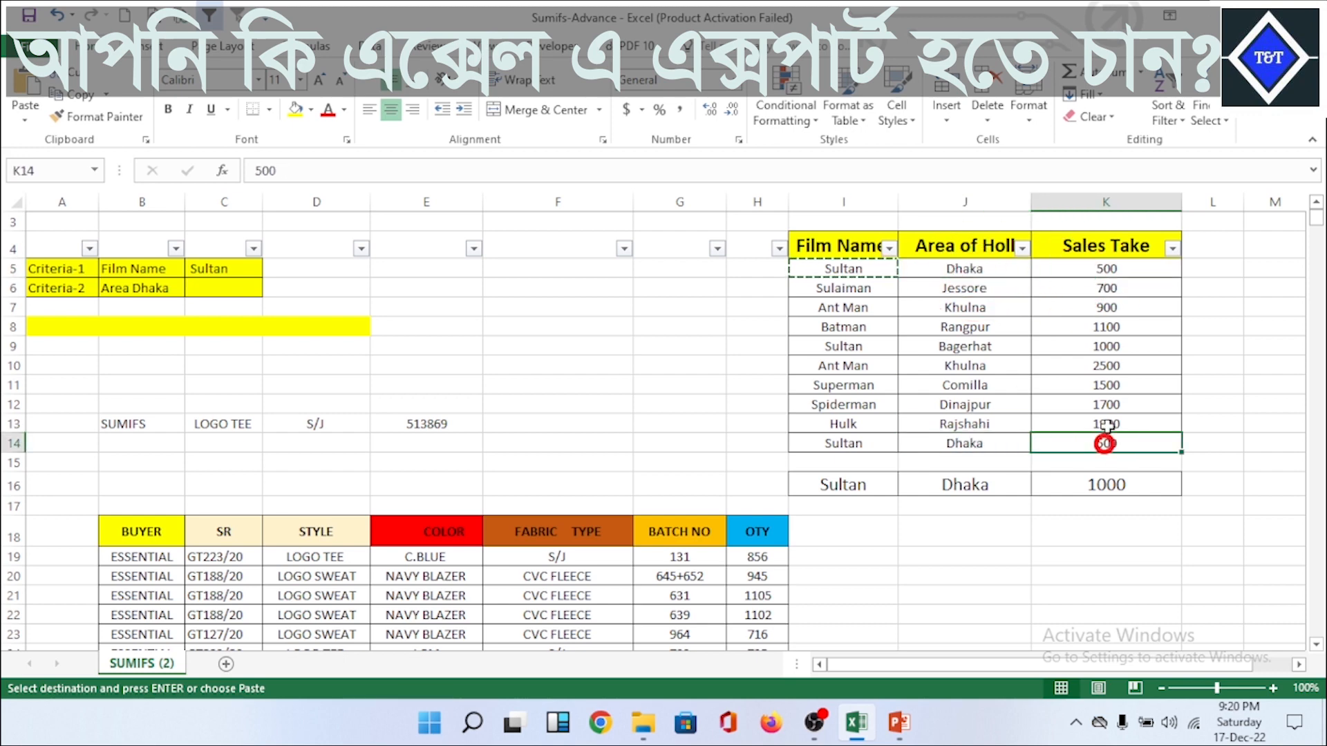
click(1123, 267)
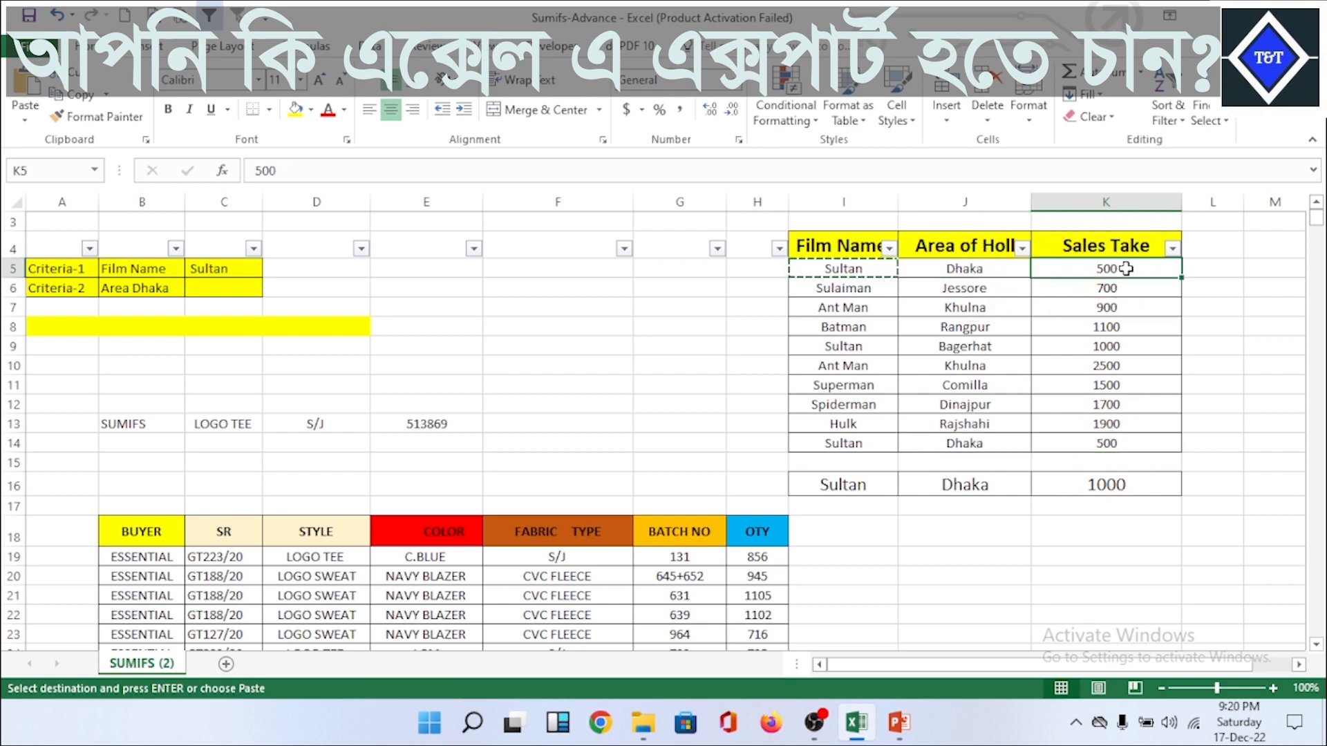
click(1133, 443)
click(1120, 484)
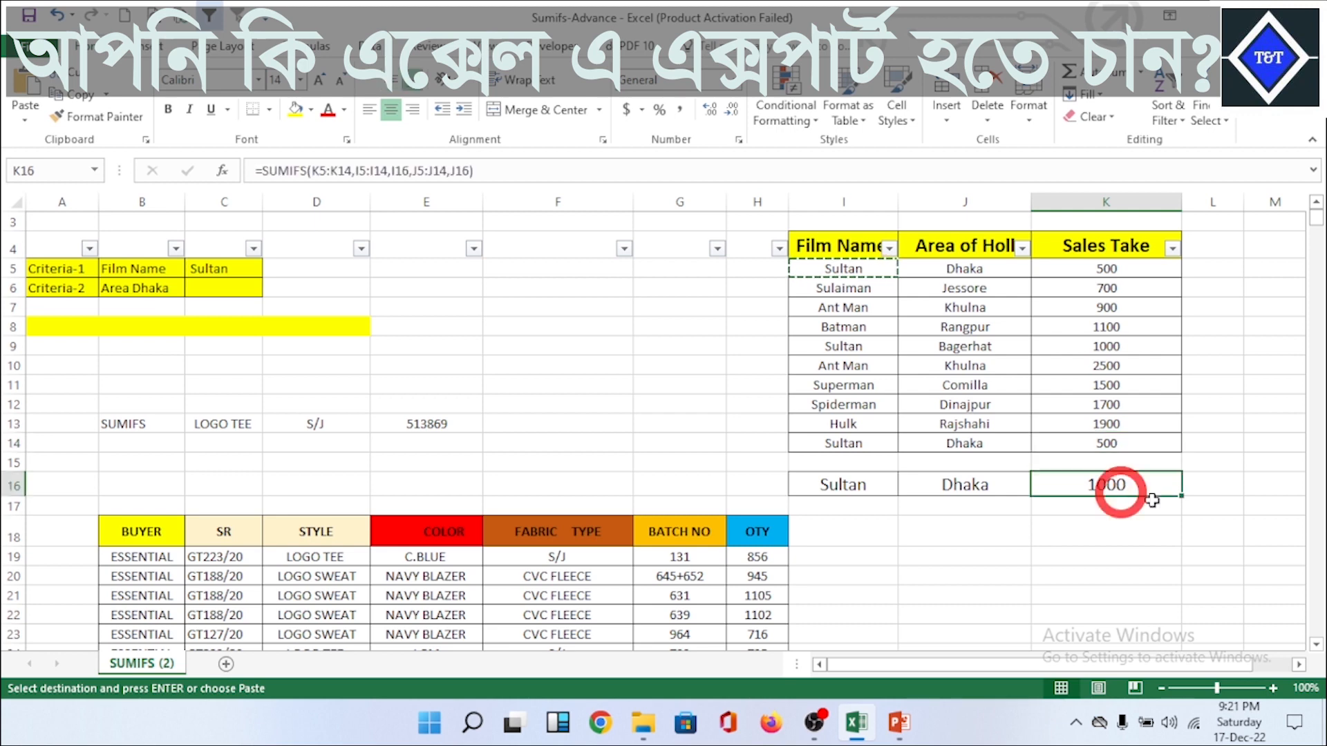
click(1099, 536)
click(967, 386)
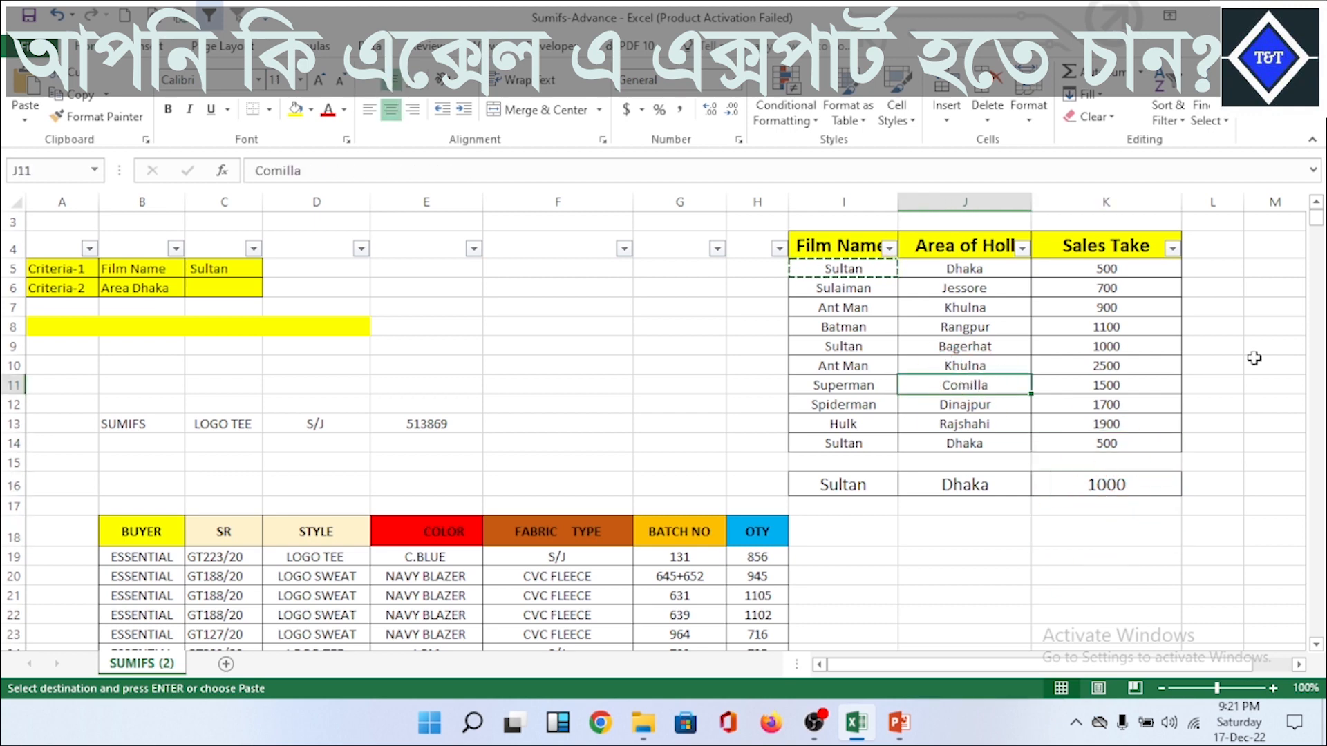
key(Escape)
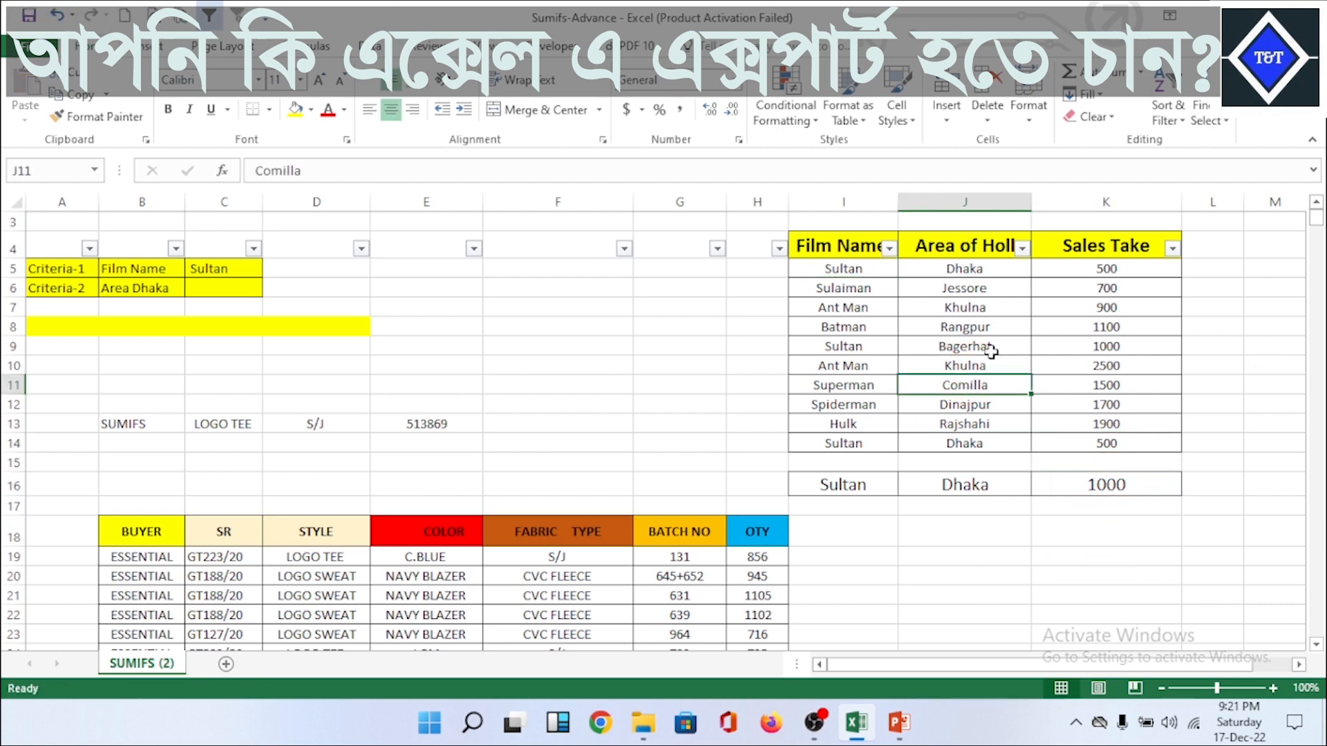
click(1104, 330)
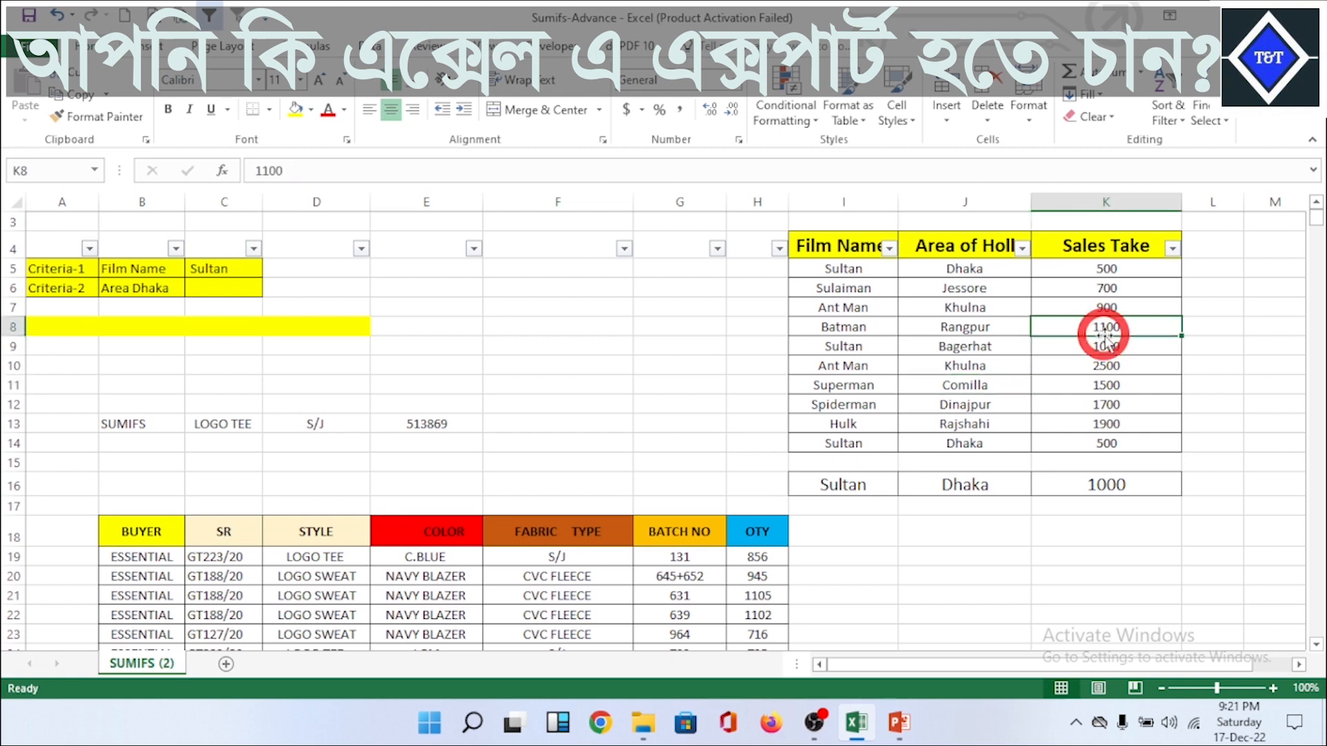
Step: Examine the SUMIFS syntax line, the headings B18:H18 of the BUYER table, and the formula in K16
click(1315, 644)
click(1315, 644)
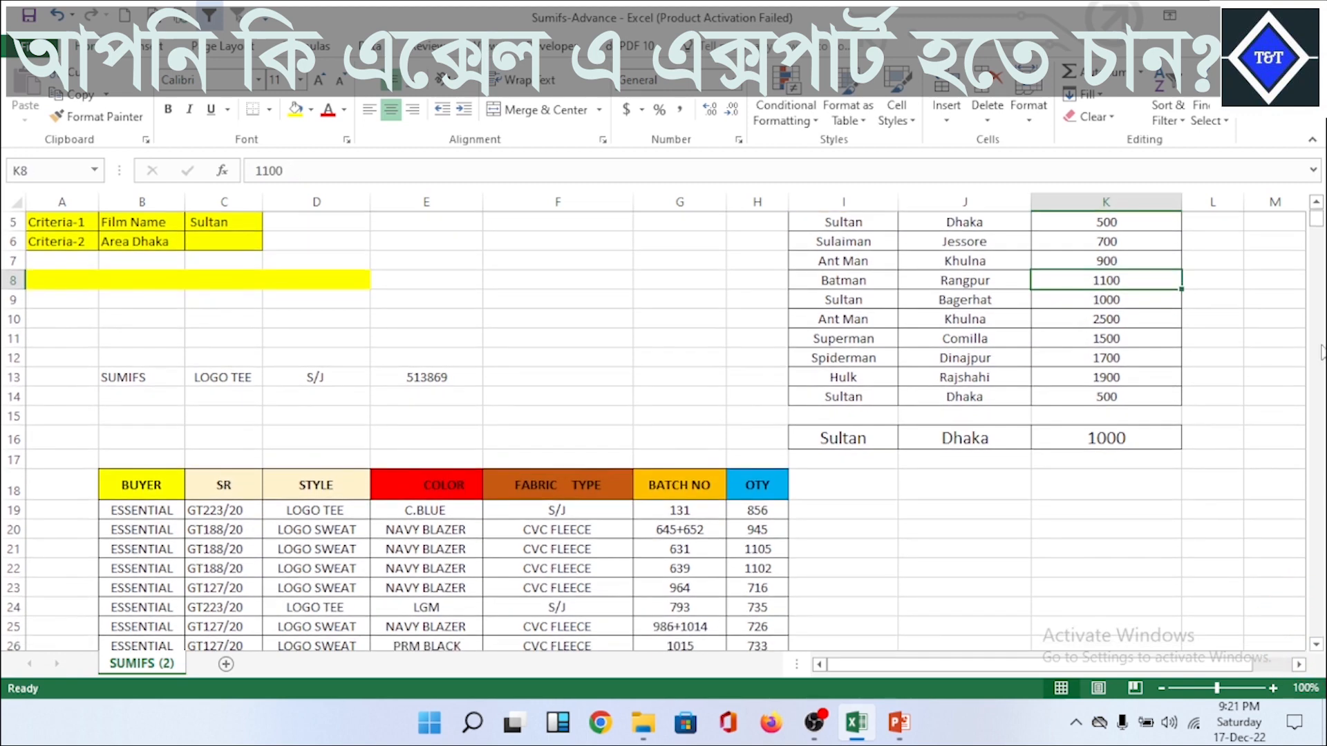
drag(1317, 221, 1317, 212)
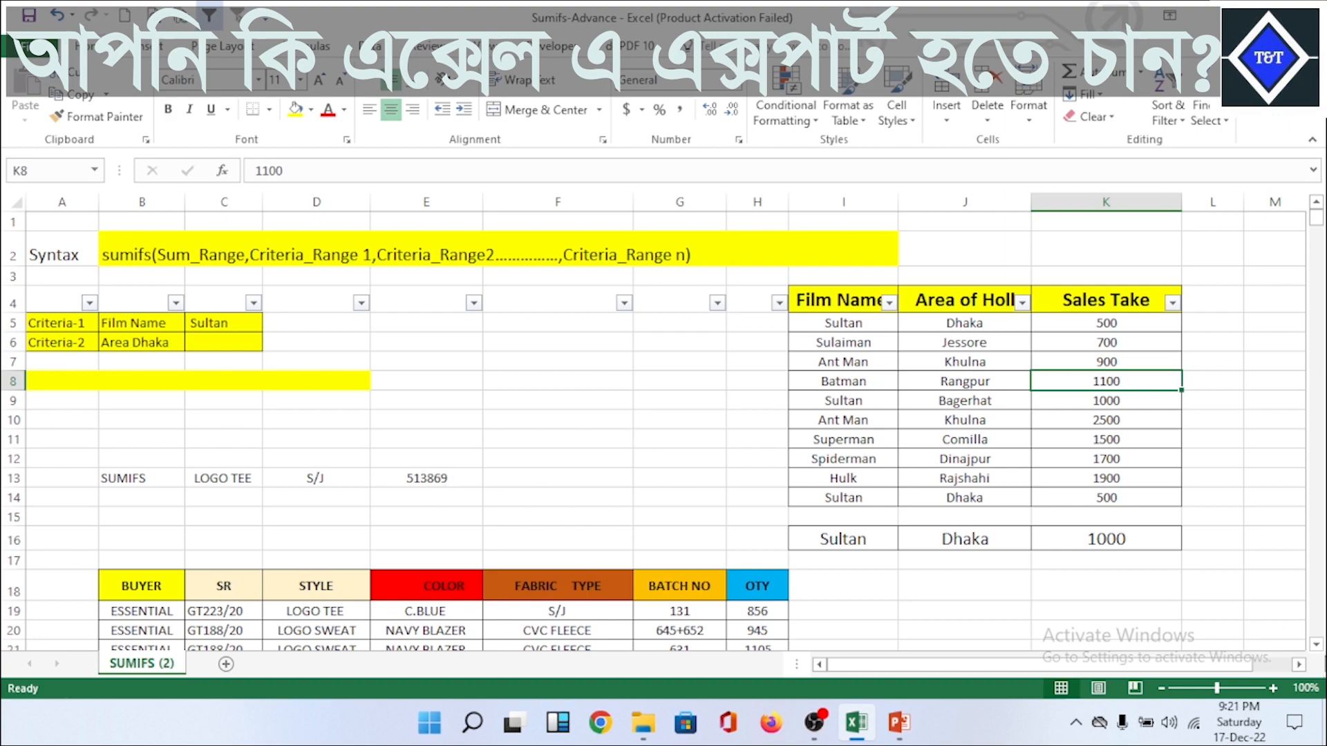
scroll(1321, 653, down, 2)
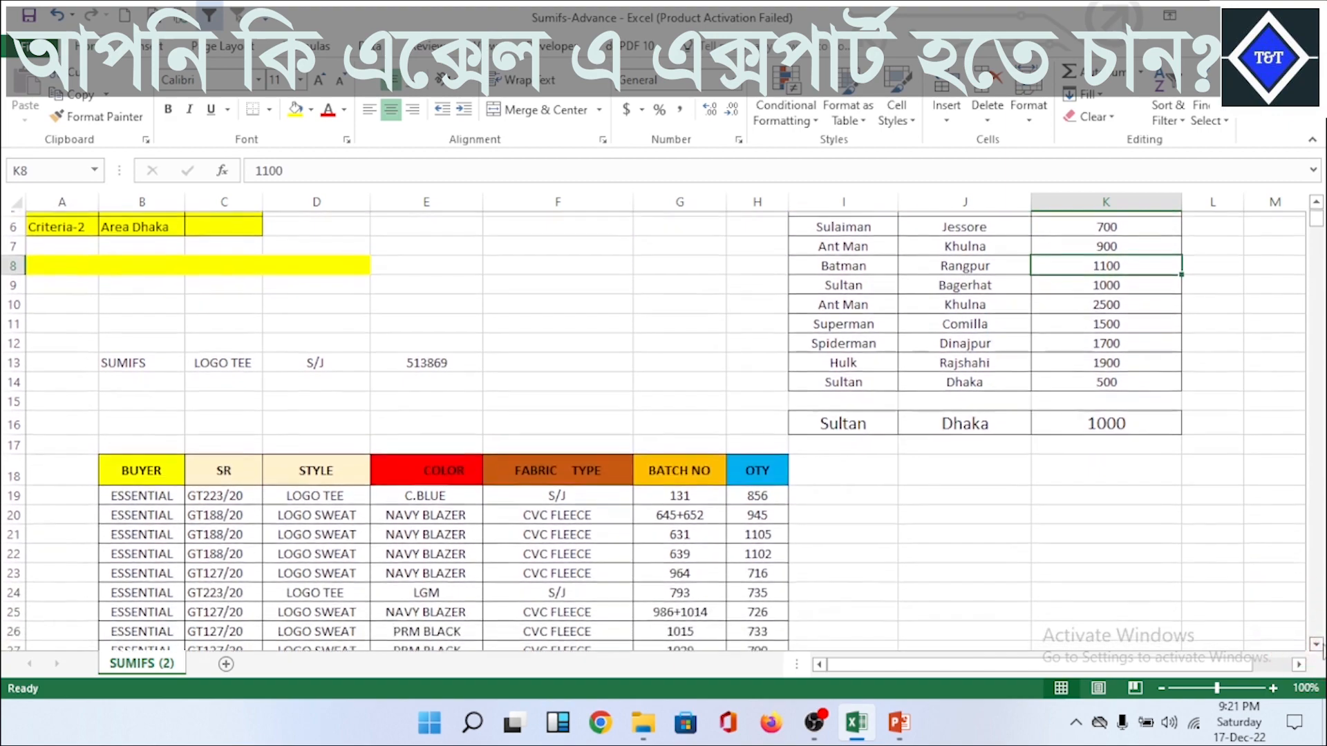
drag(153, 467, 758, 477)
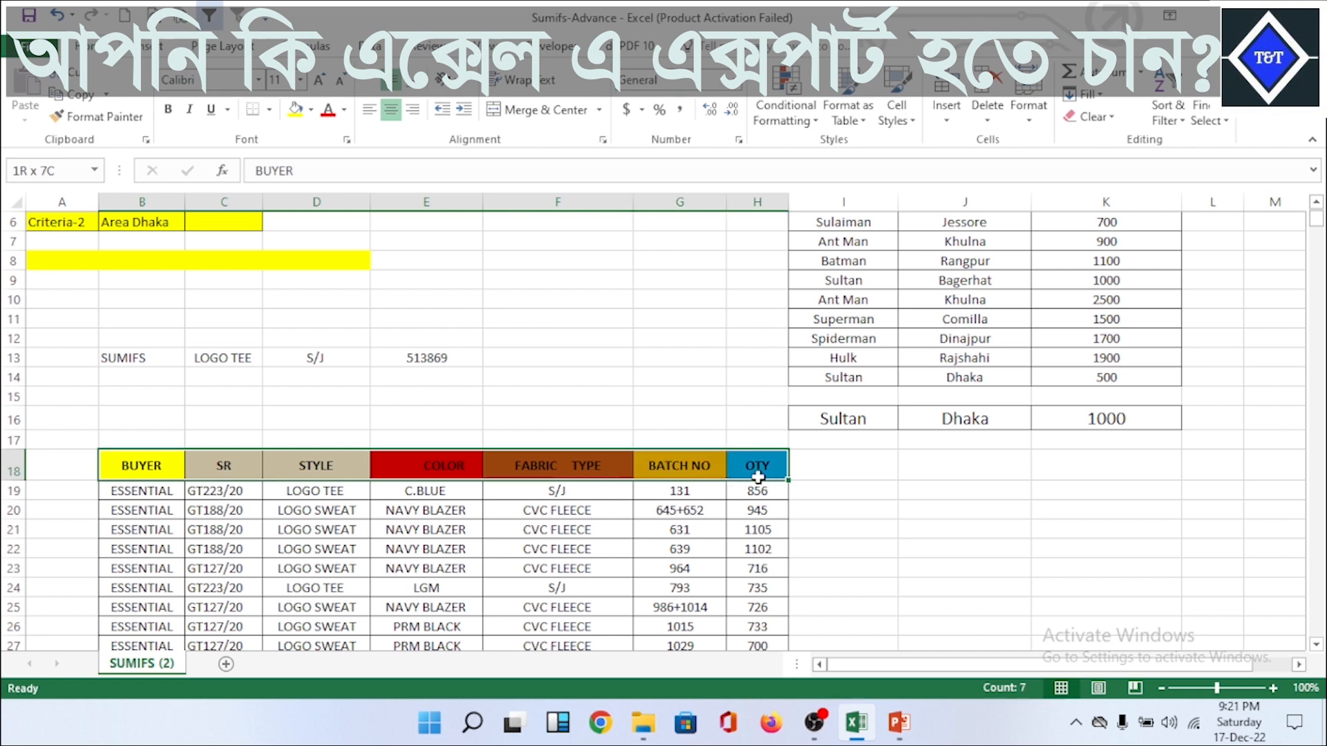
click(902, 472)
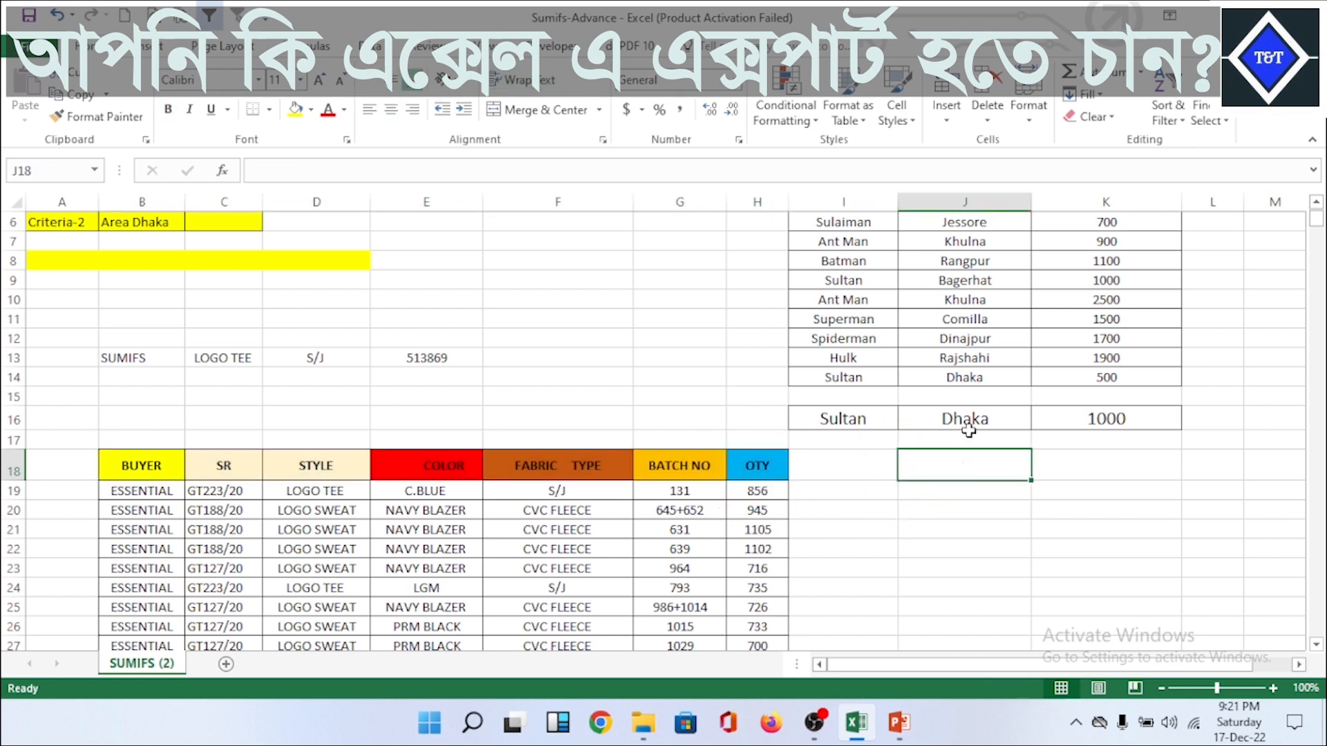
click(1130, 419)
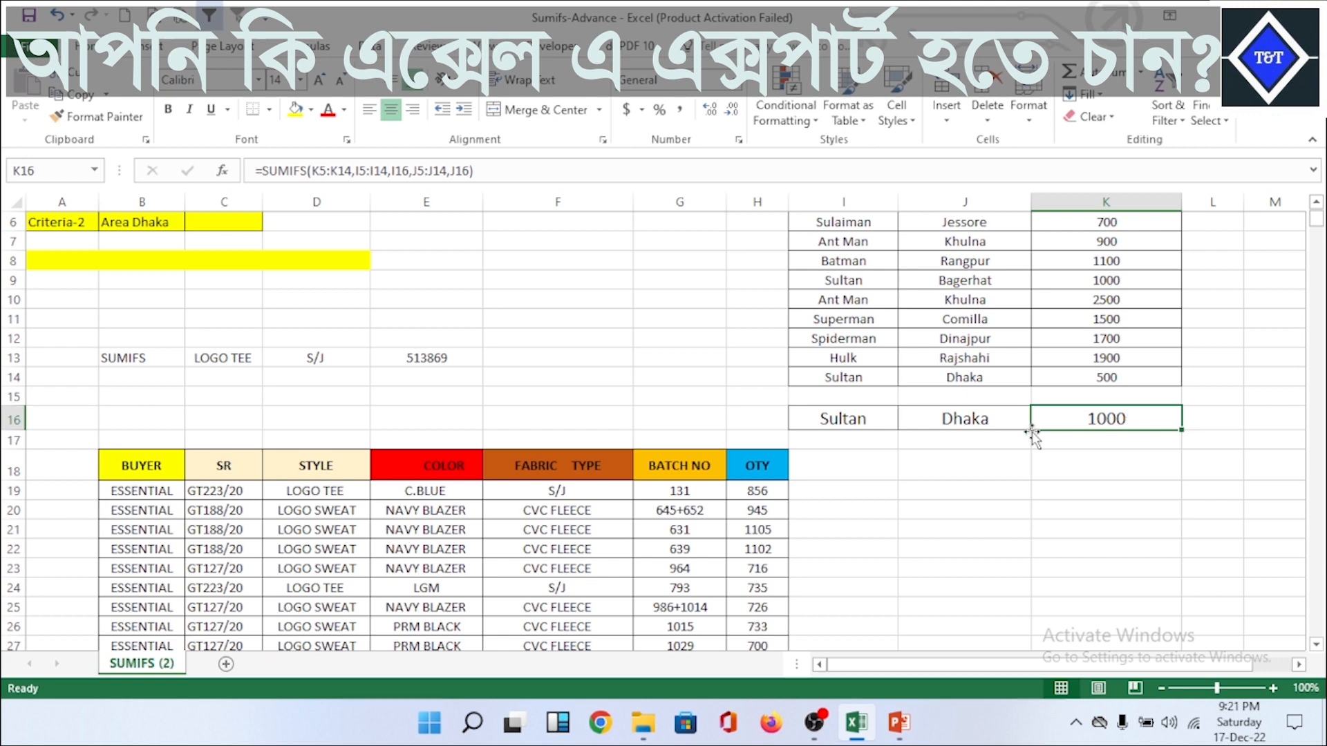
Step: Delete the existing SUMIFS formula from E13, beside the LOGO TEE and S/J criteria, and reselect the empty cell
click(427, 359)
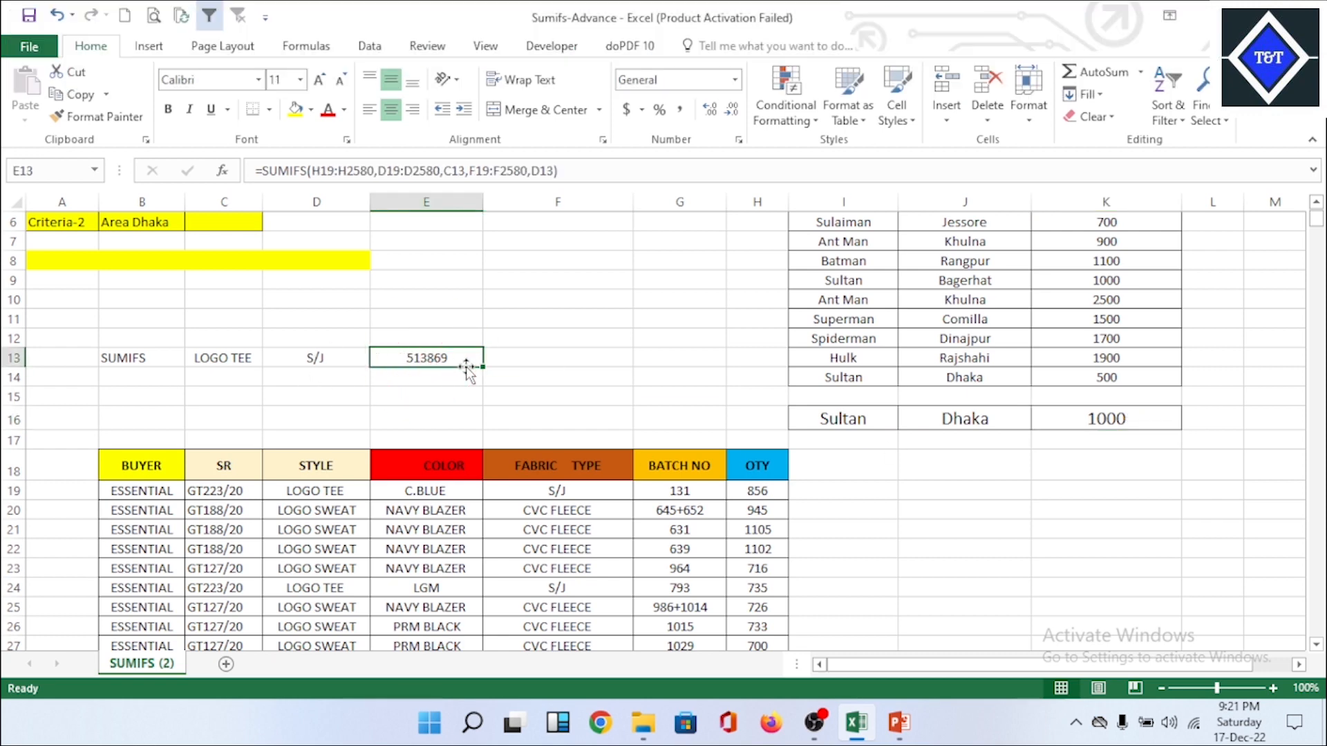
key(Delete)
click(566, 379)
click(556, 438)
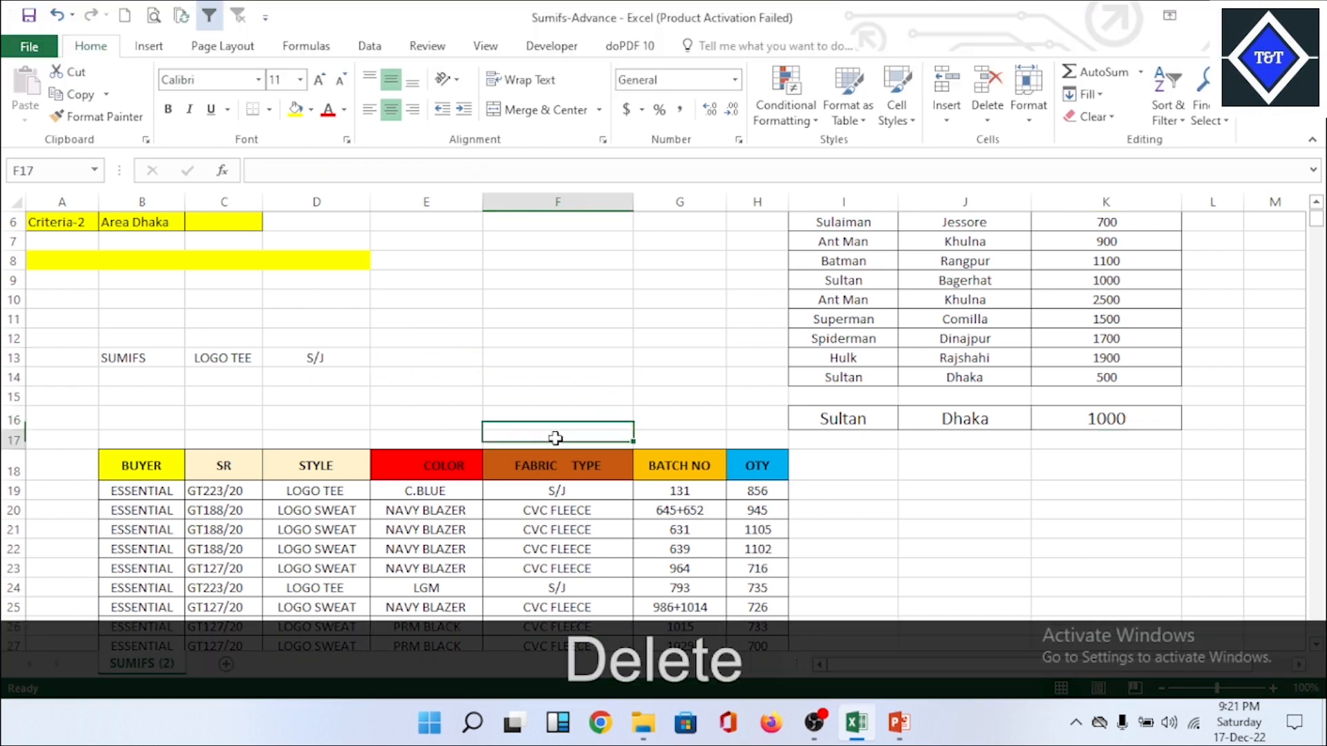
click(273, 359)
click(425, 359)
click(626, 376)
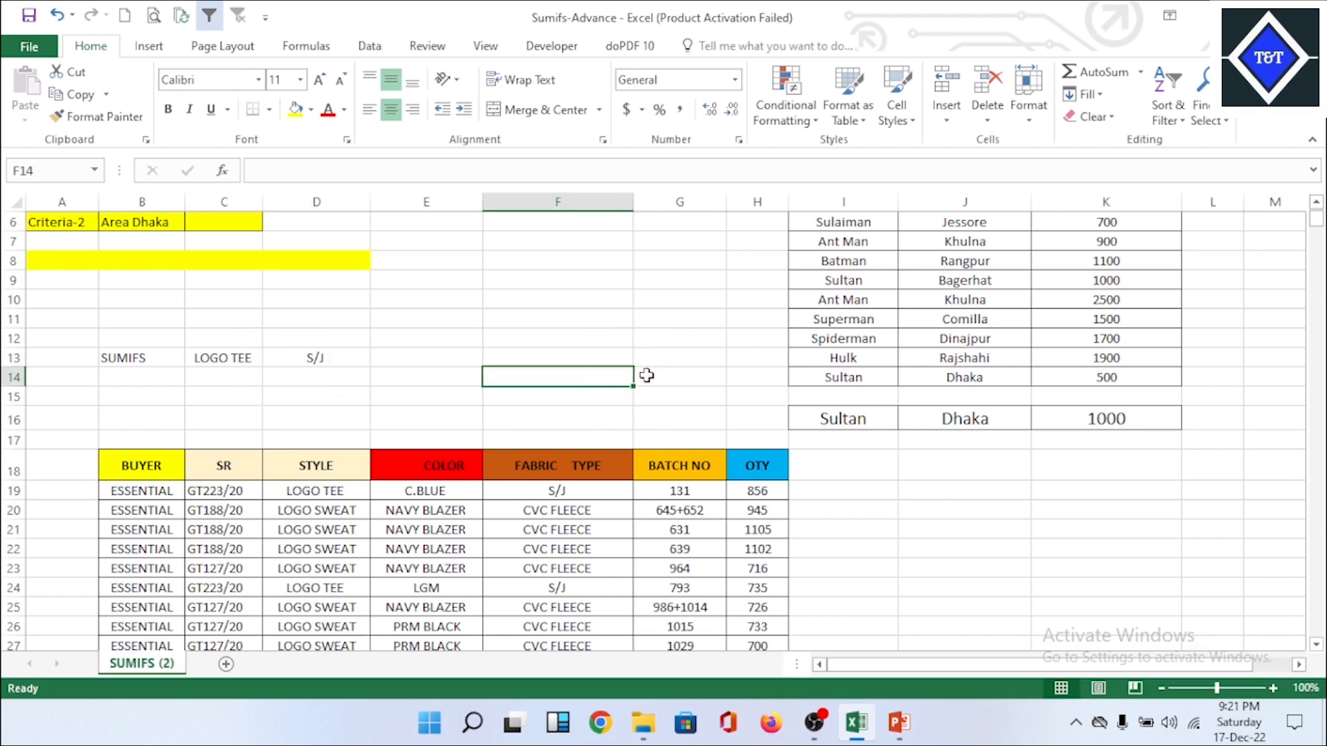
click(443, 361)
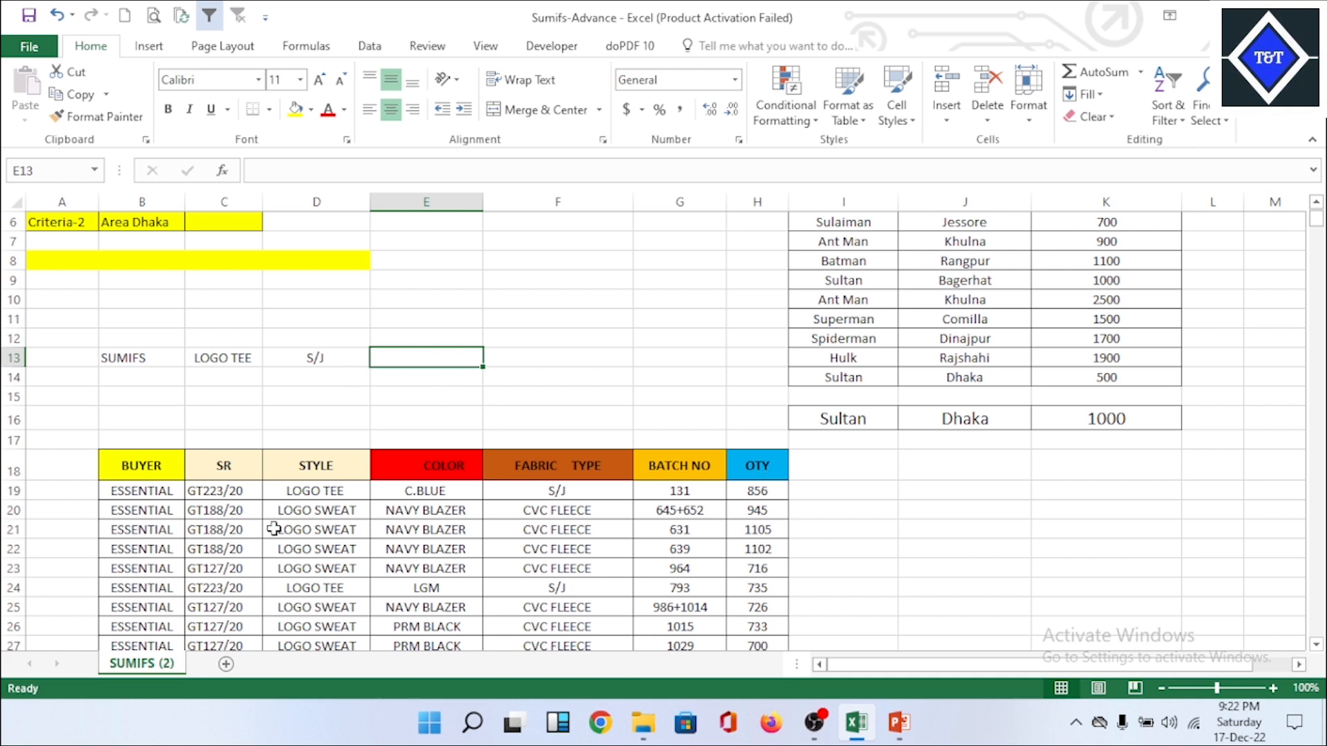
Step: Select the header row B18:H18 of the BUYER table and turn off the sheet's existing filter
click(599, 469)
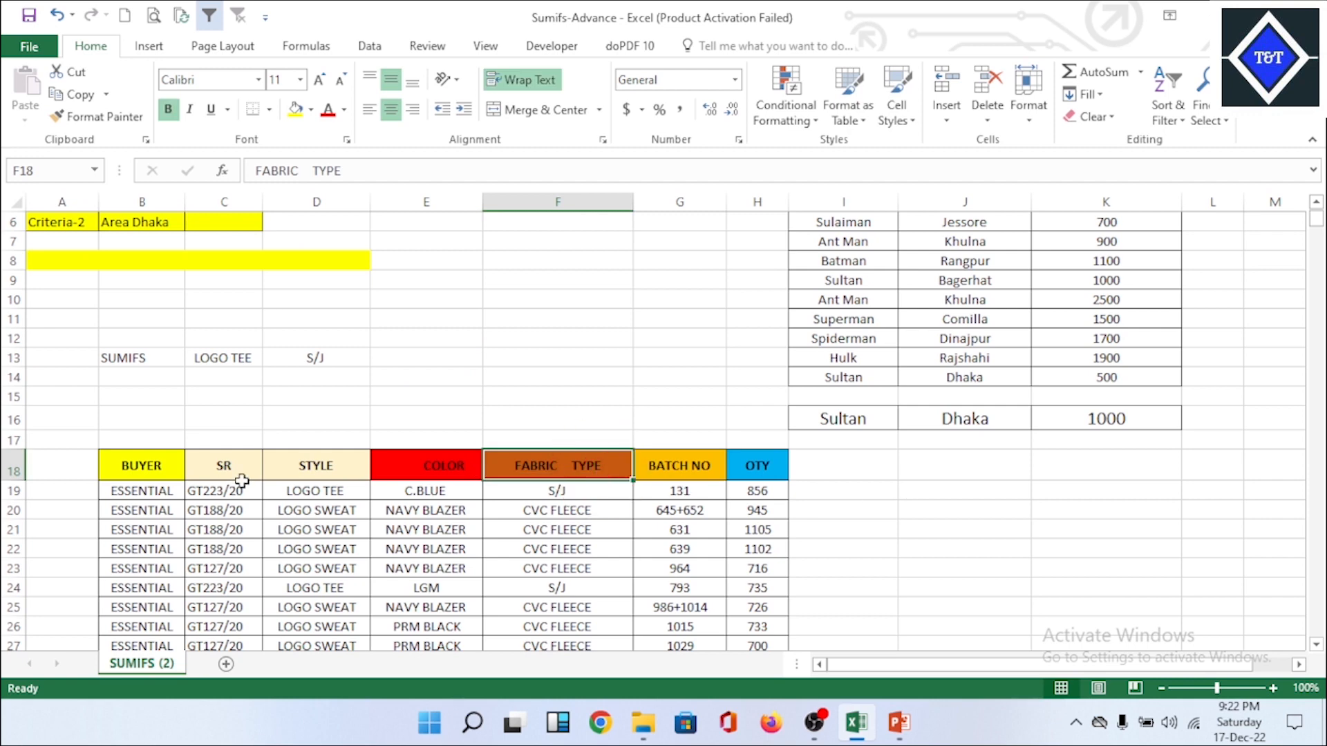
drag(154, 468, 770, 470)
click(1156, 123)
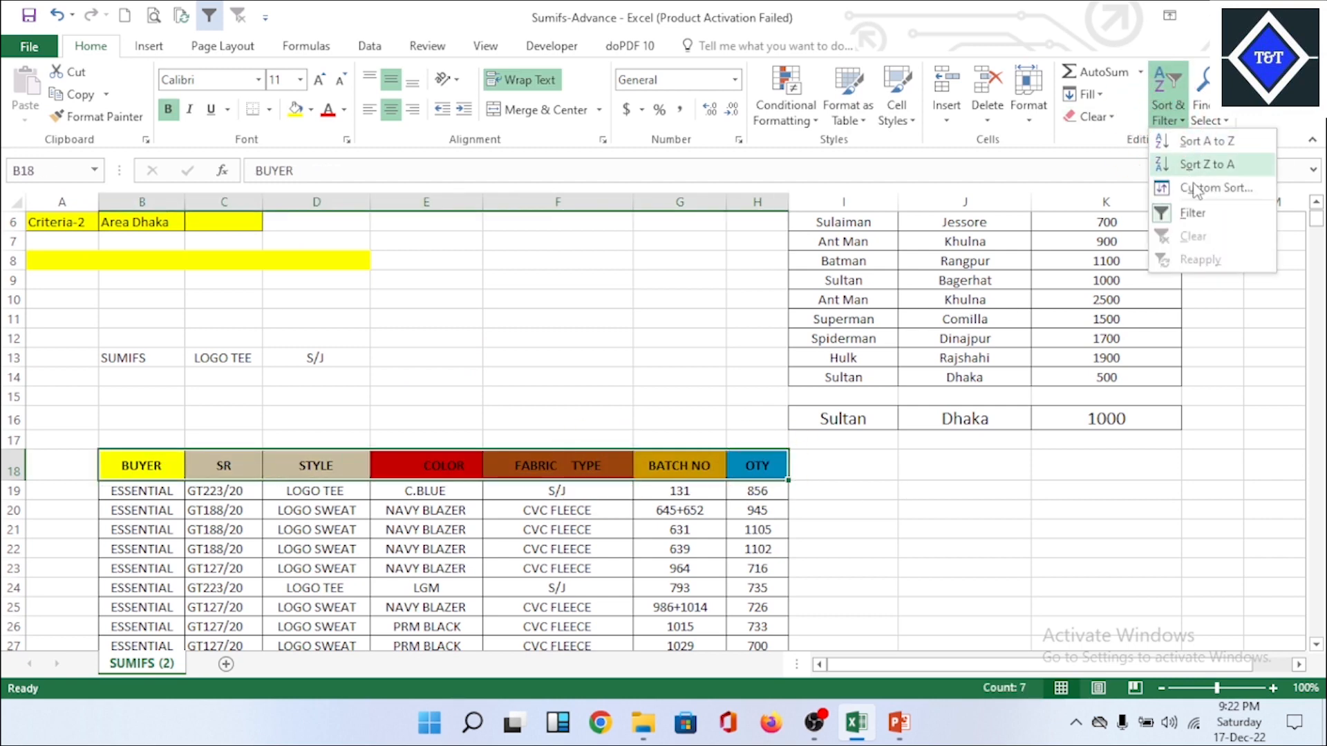
click(1195, 214)
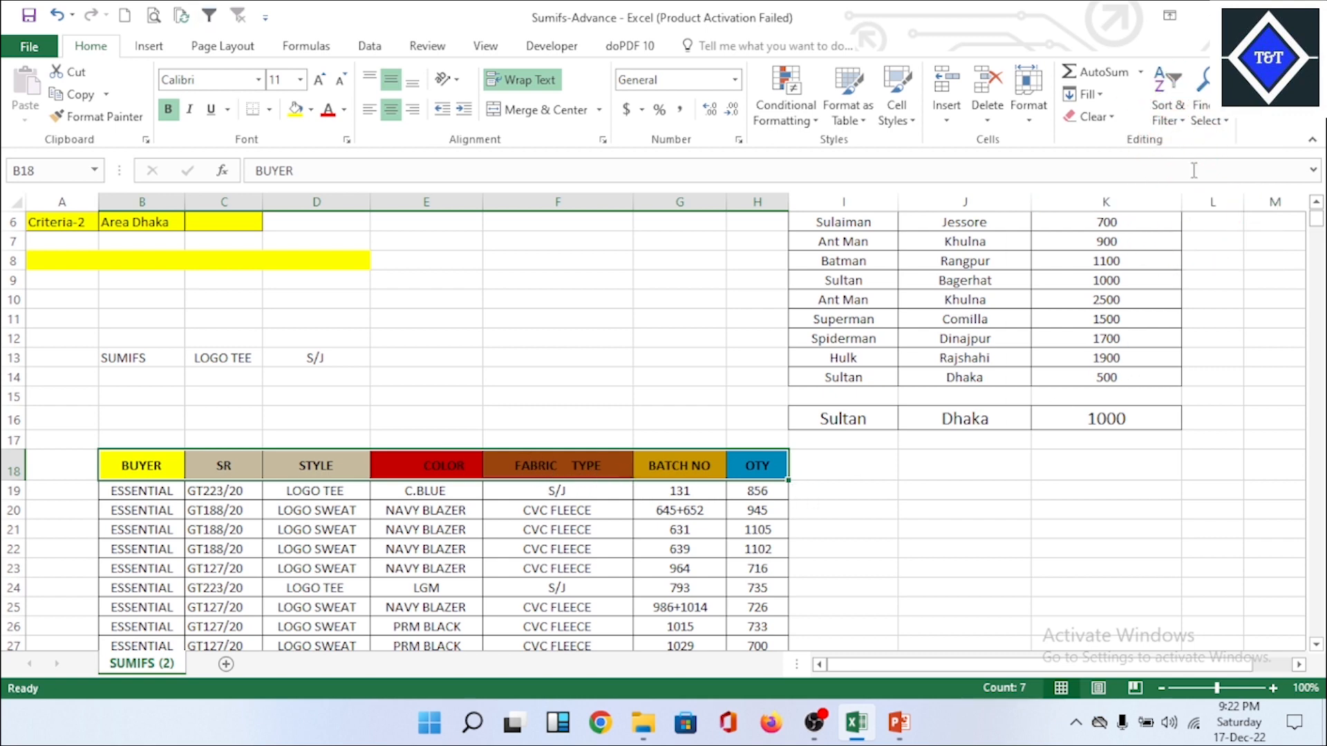
Step: Turn on filtering for the header row B18:H18 and view the FABRIC TYPE filter values without applying a filter
click(1166, 118)
click(1190, 226)
click(622, 473)
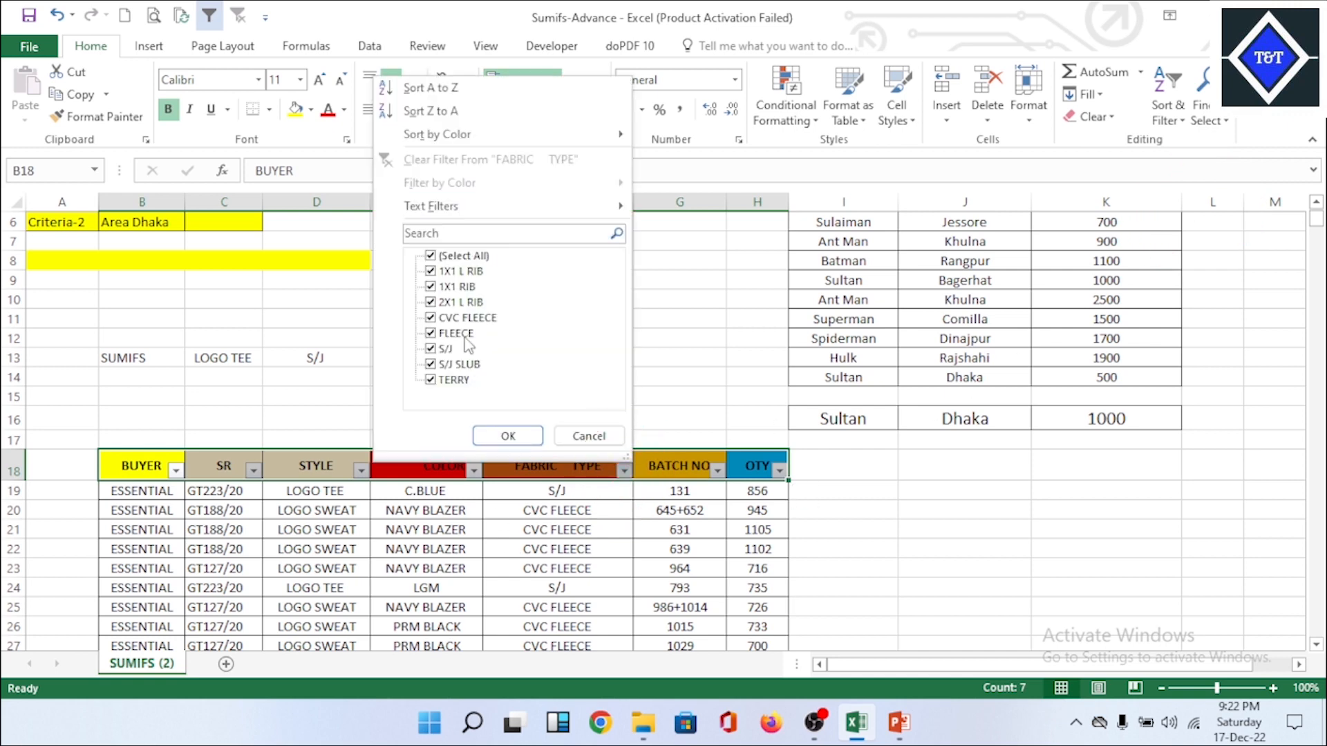
click(807, 515)
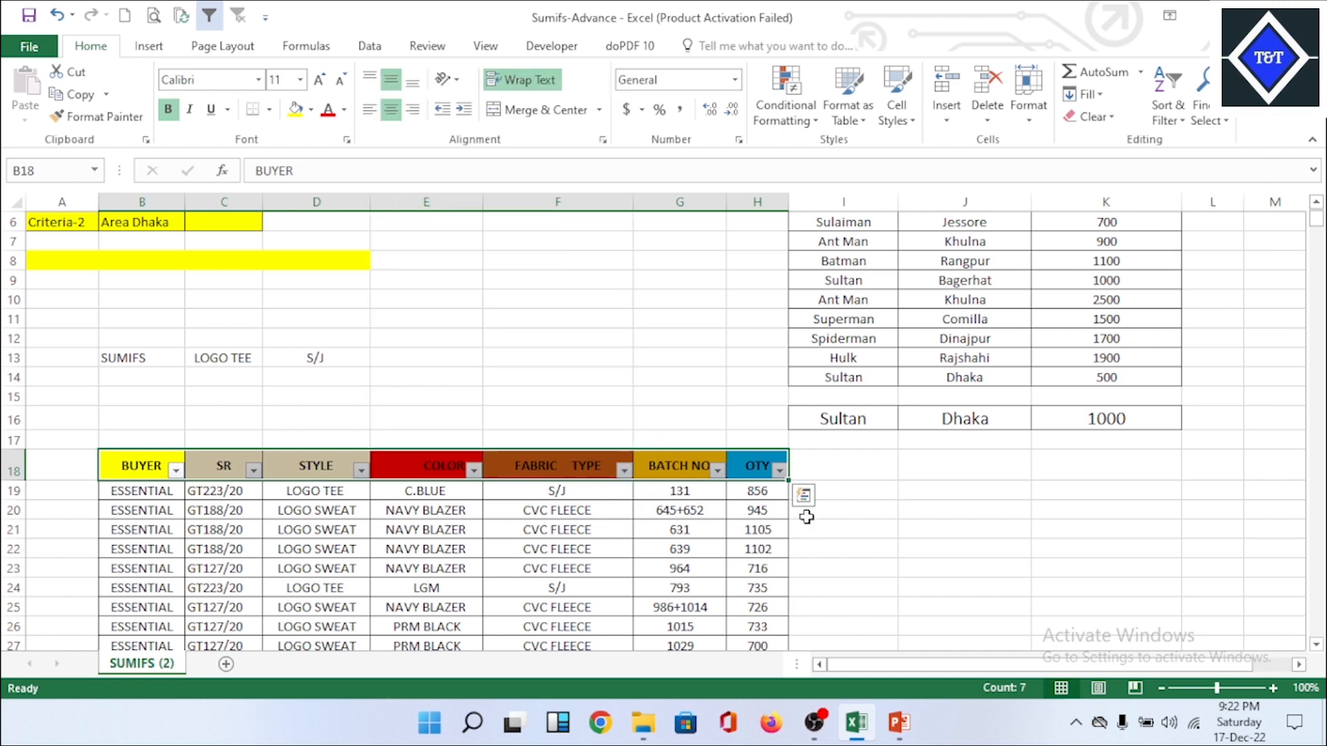
click(892, 505)
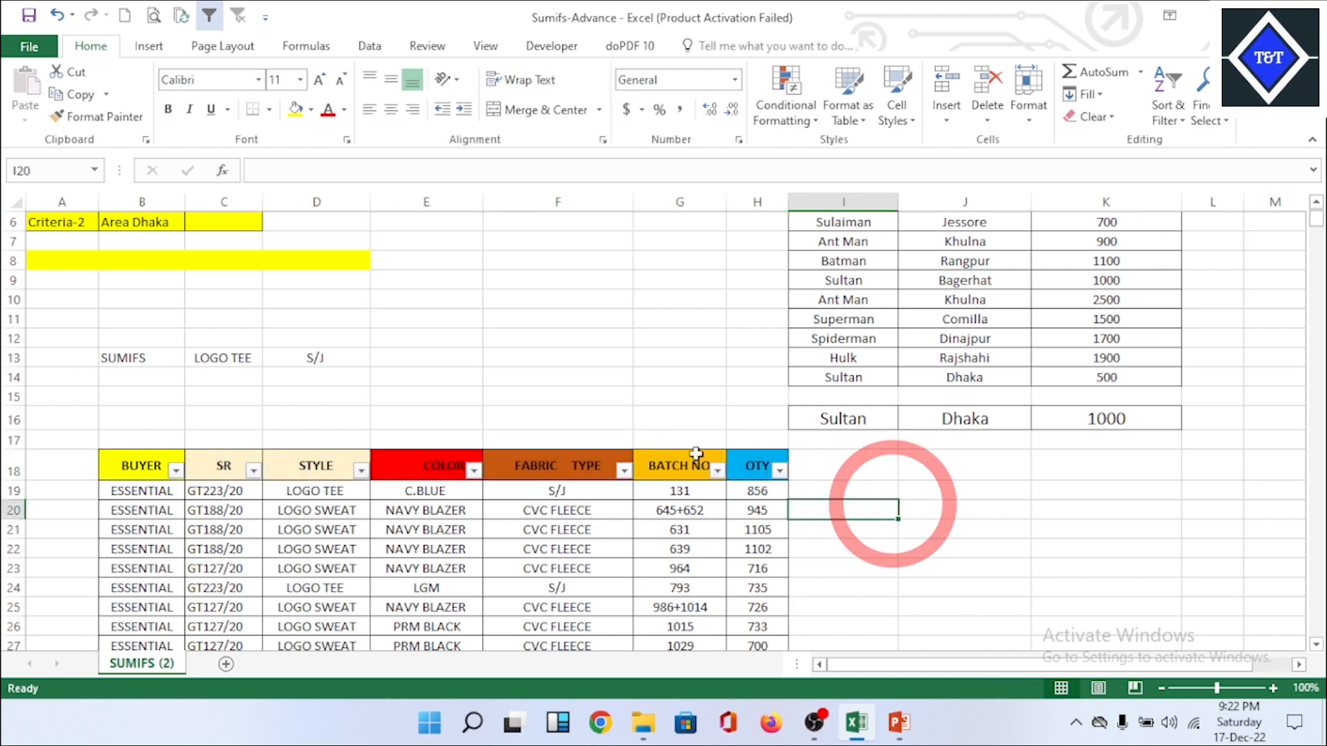
Step: Start a SUMIFS formula in E13 with the QTY values H19:H2580 as the sum range
click(440, 365)
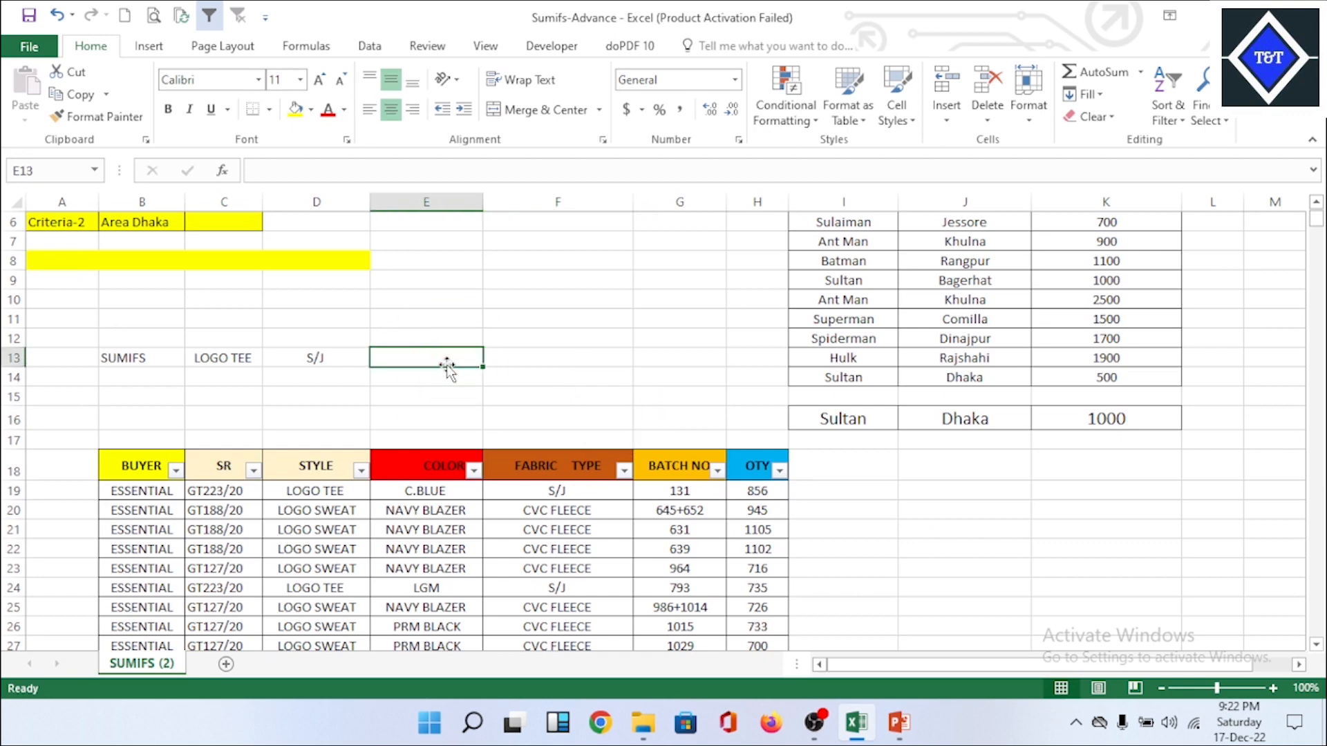
text(=)
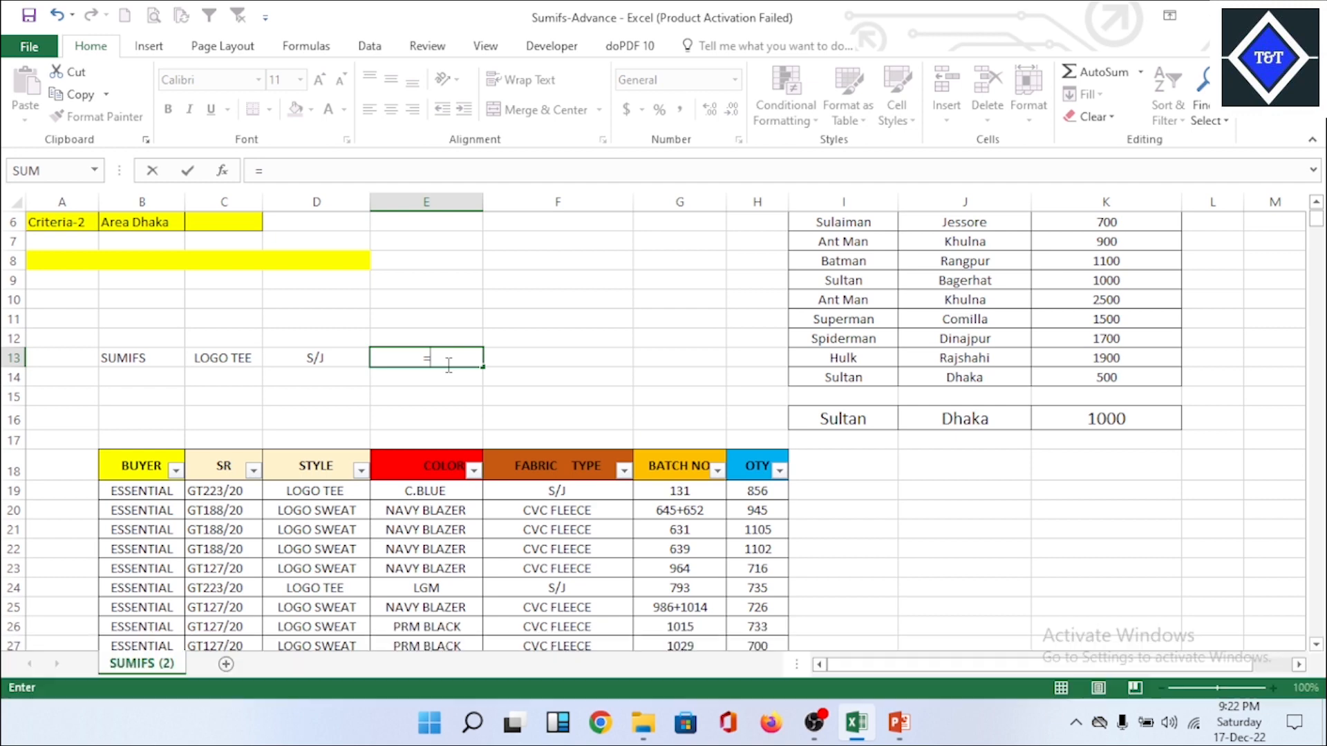
text(su)
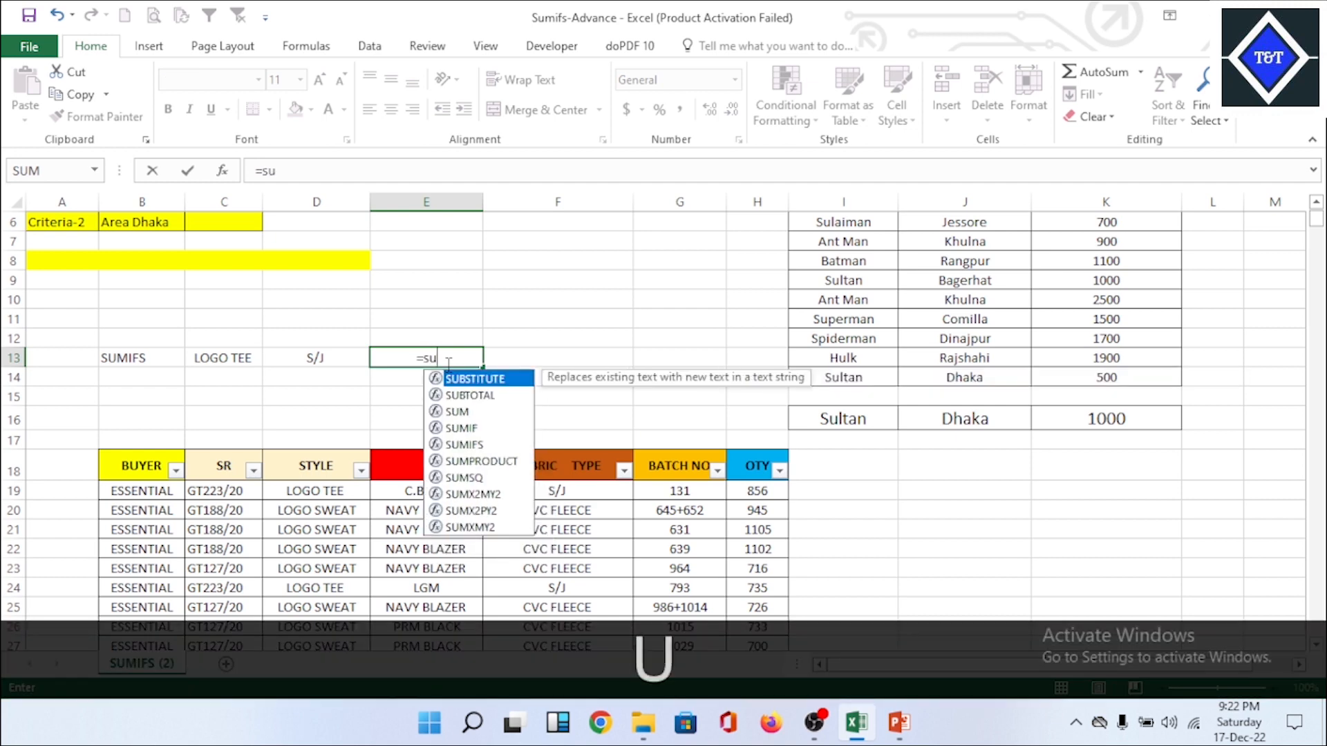
text(mi)
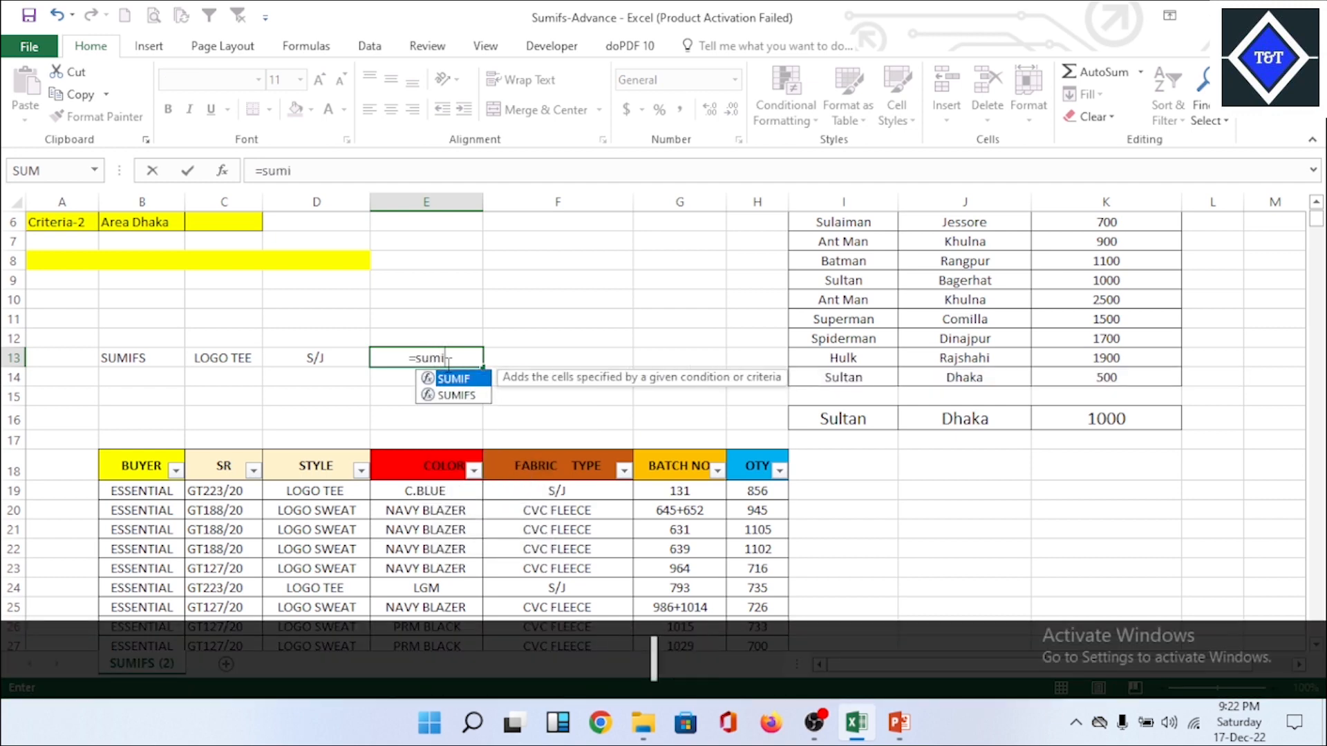
key(Down)
key(Tab)
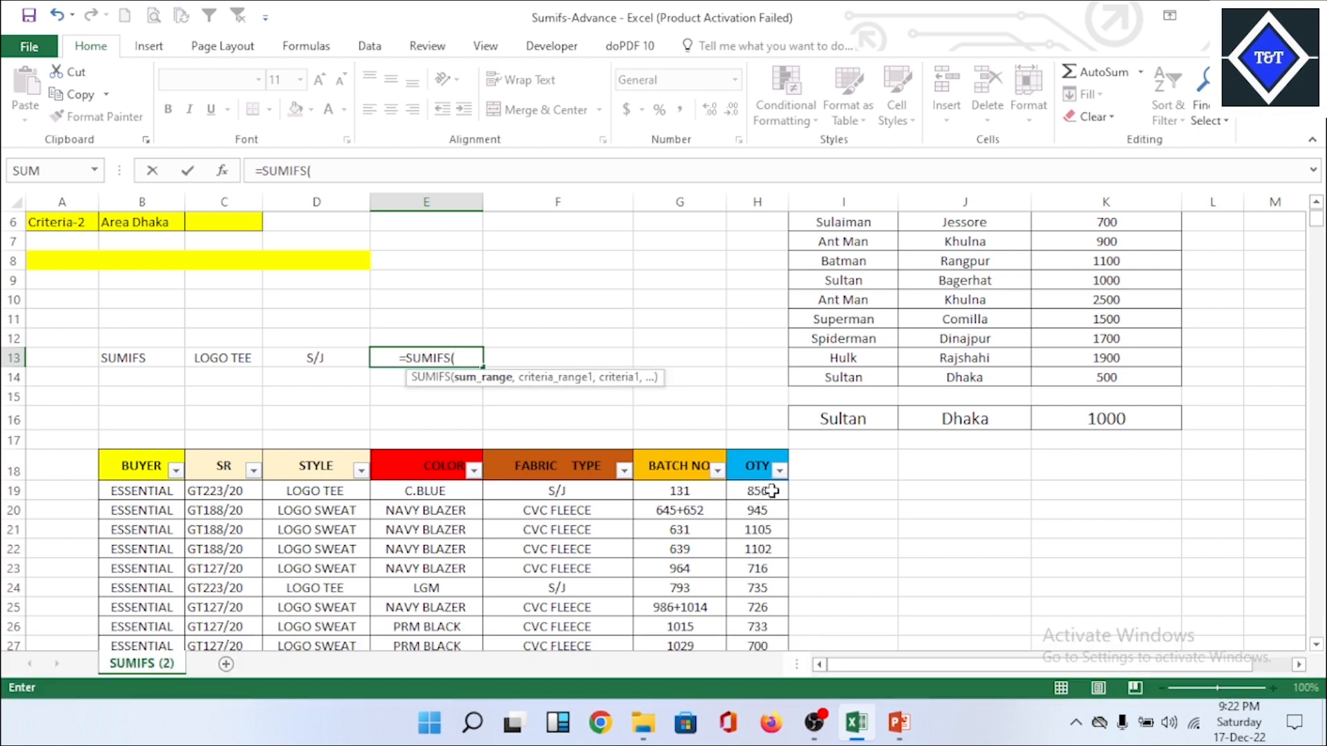
drag(772, 491, 781, 576)
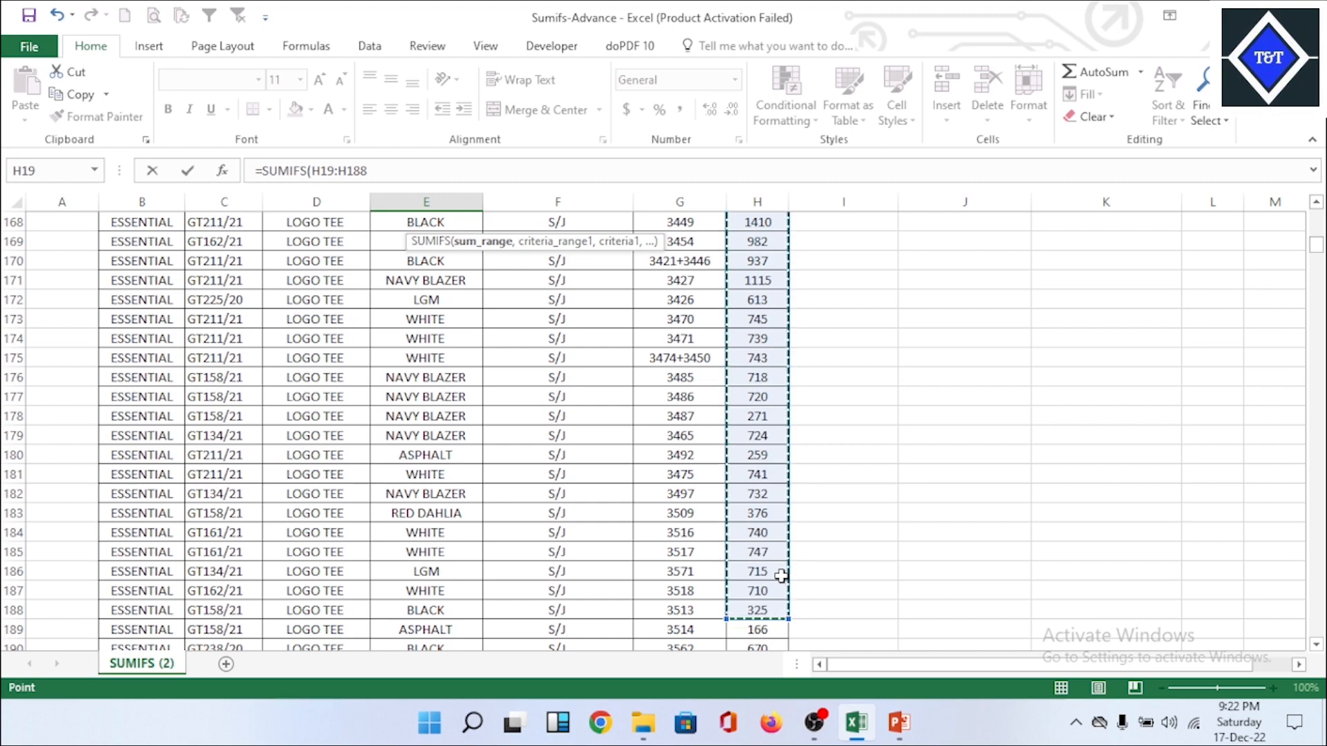
key(ctrl+shift+Down)
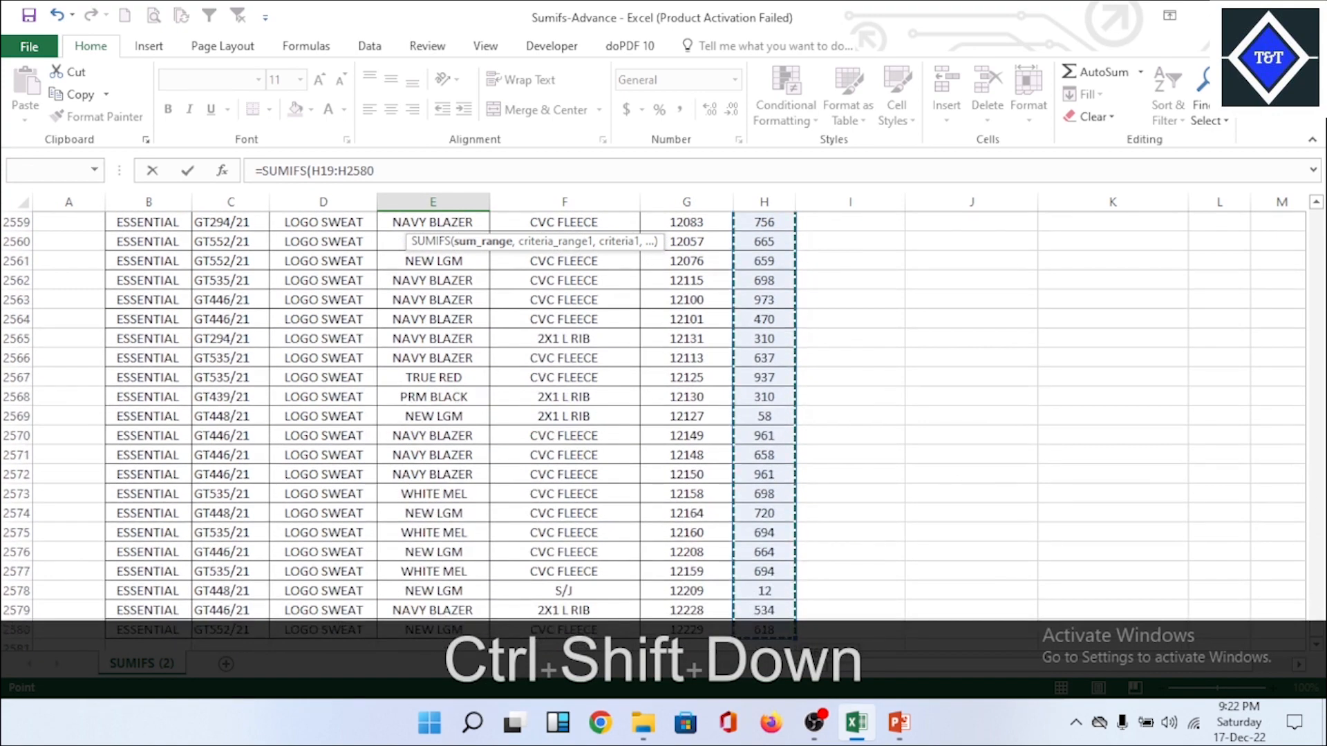
drag(1317, 632, 1317, 196)
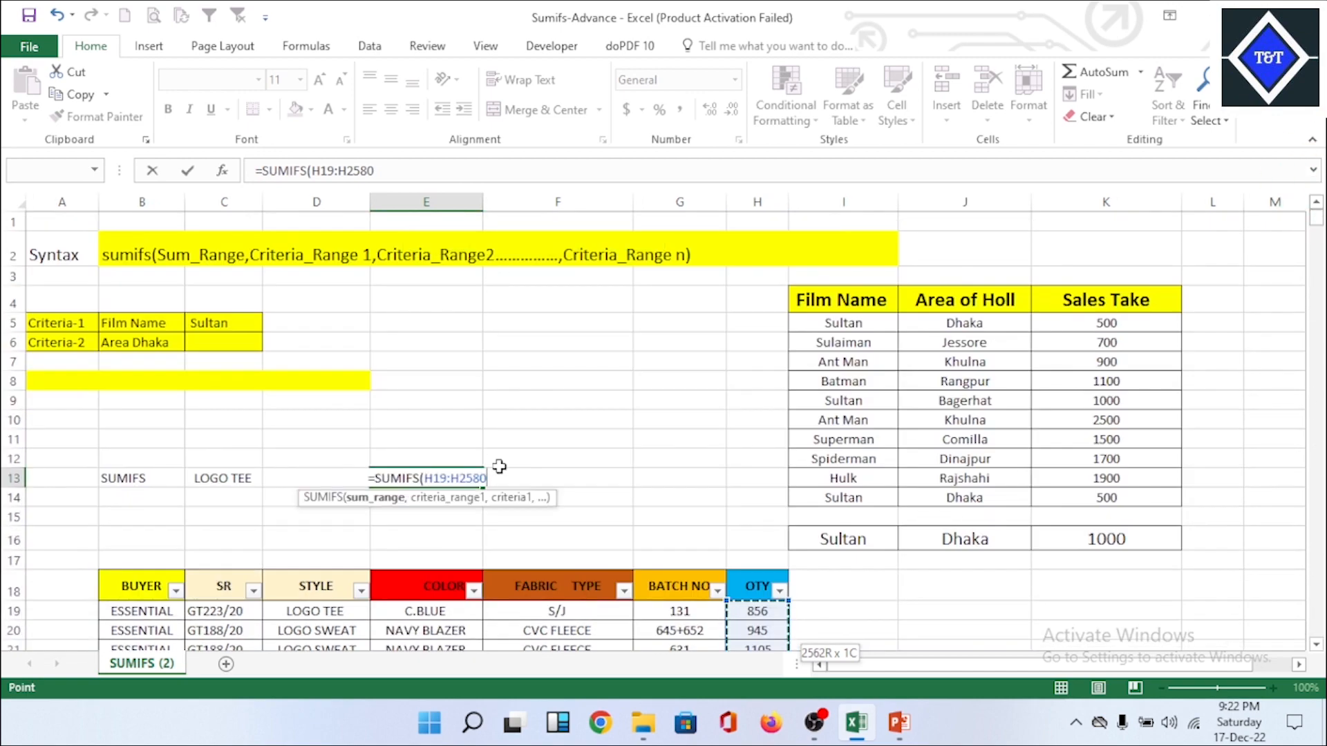
text(,)
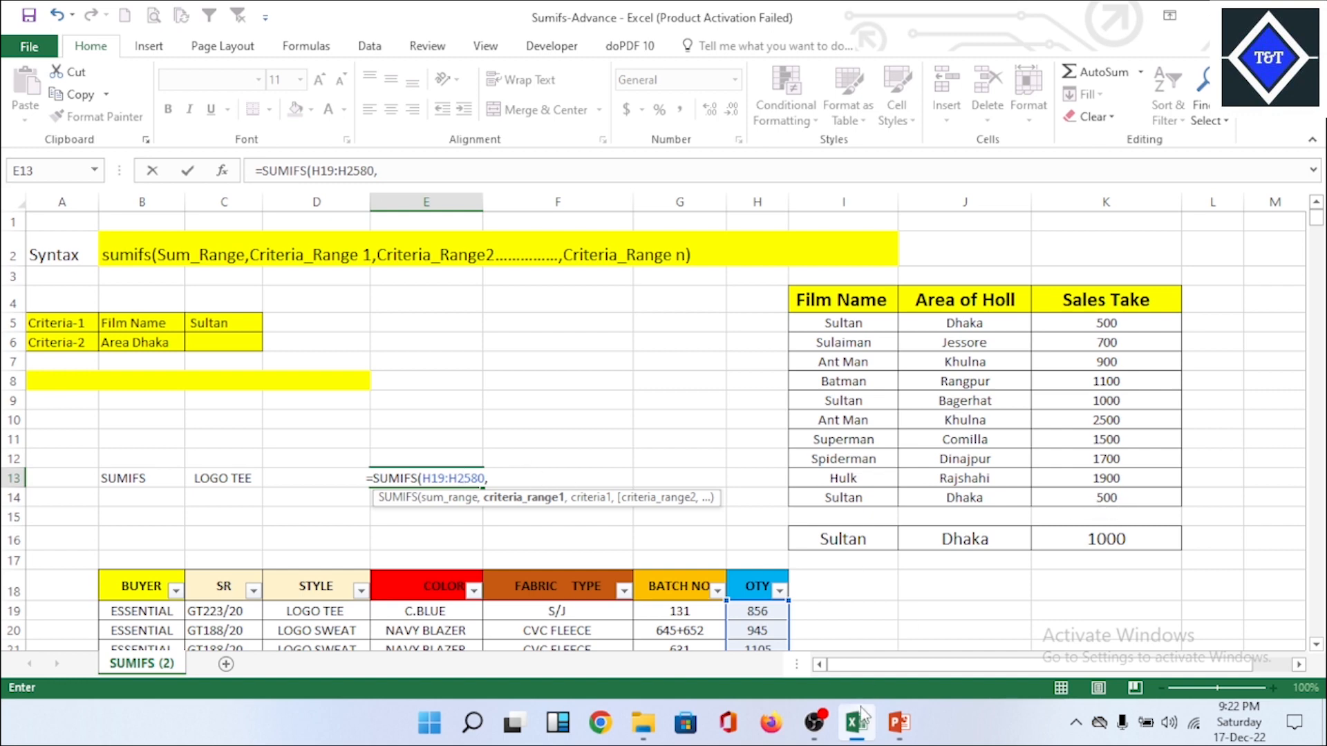
Step: Switch to PowerPoint to review the SUMIFS syntax slide, and return to the Excel workbook
click(898, 723)
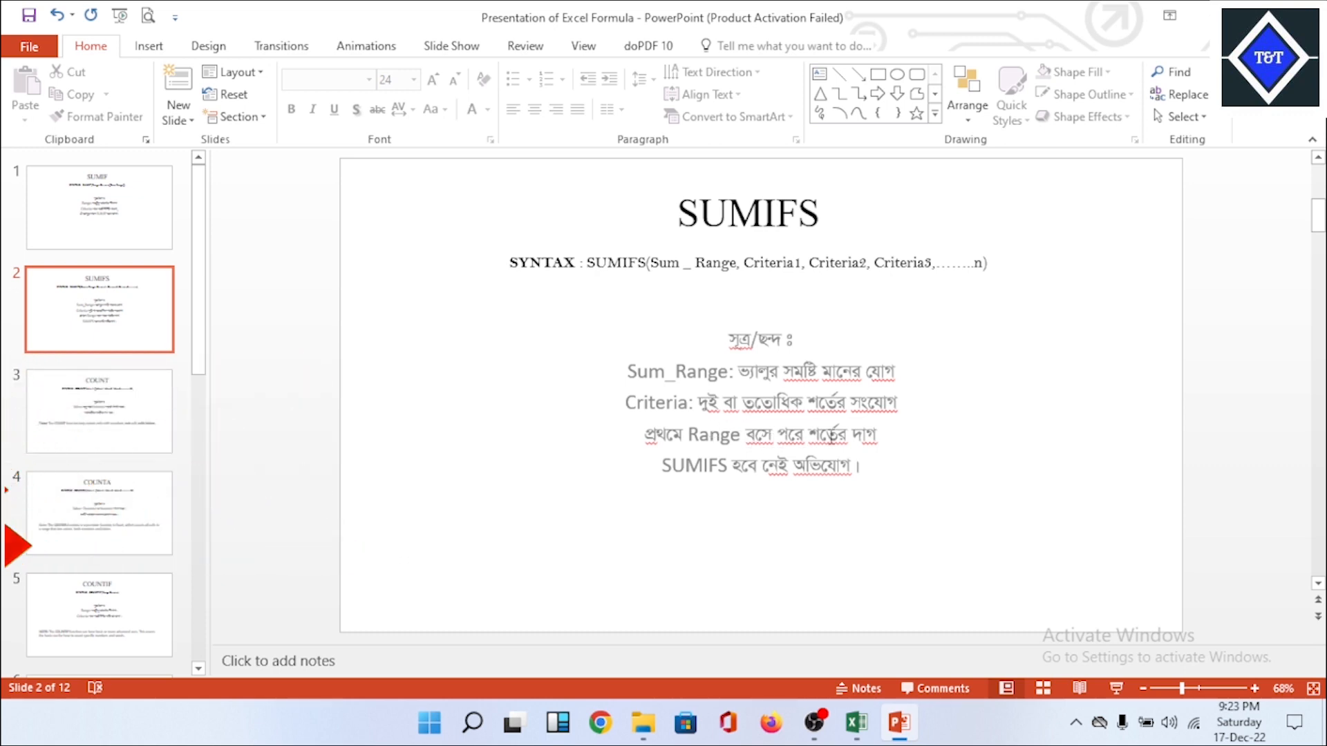
mouse_move(868, 736)
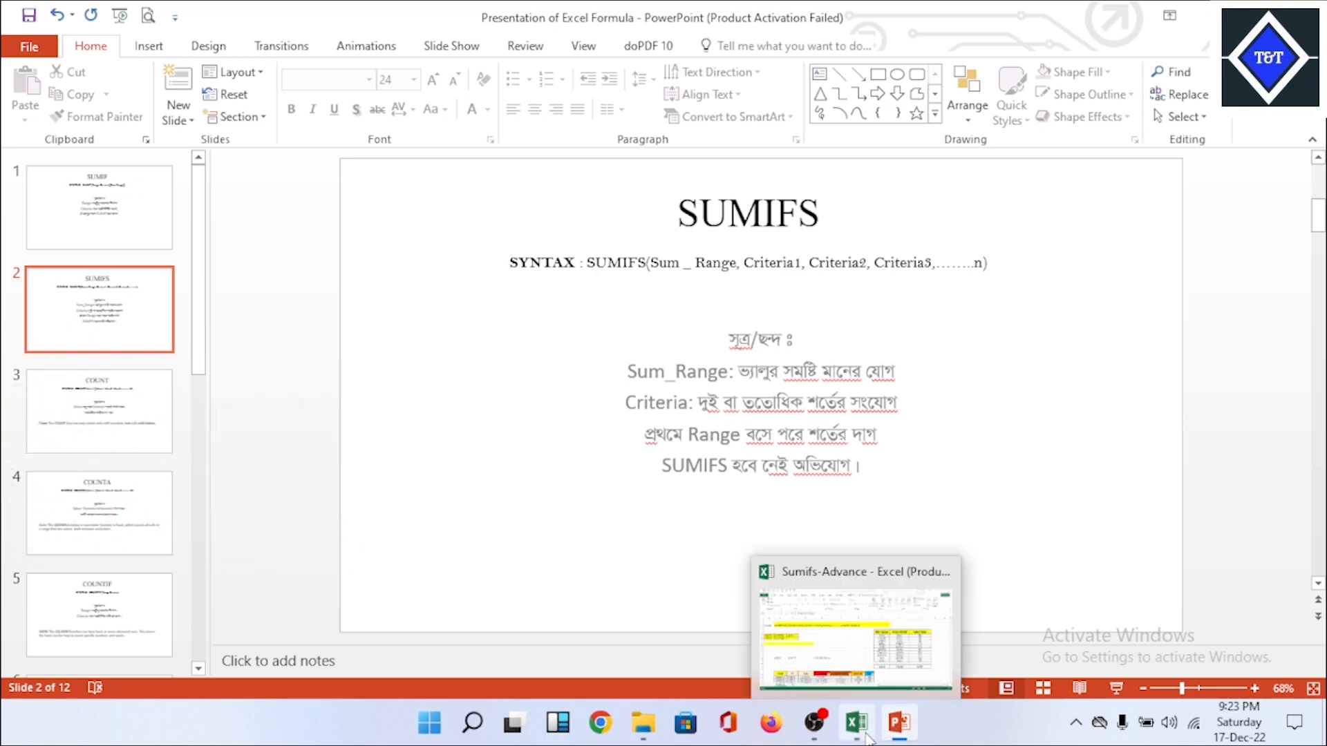
click(864, 734)
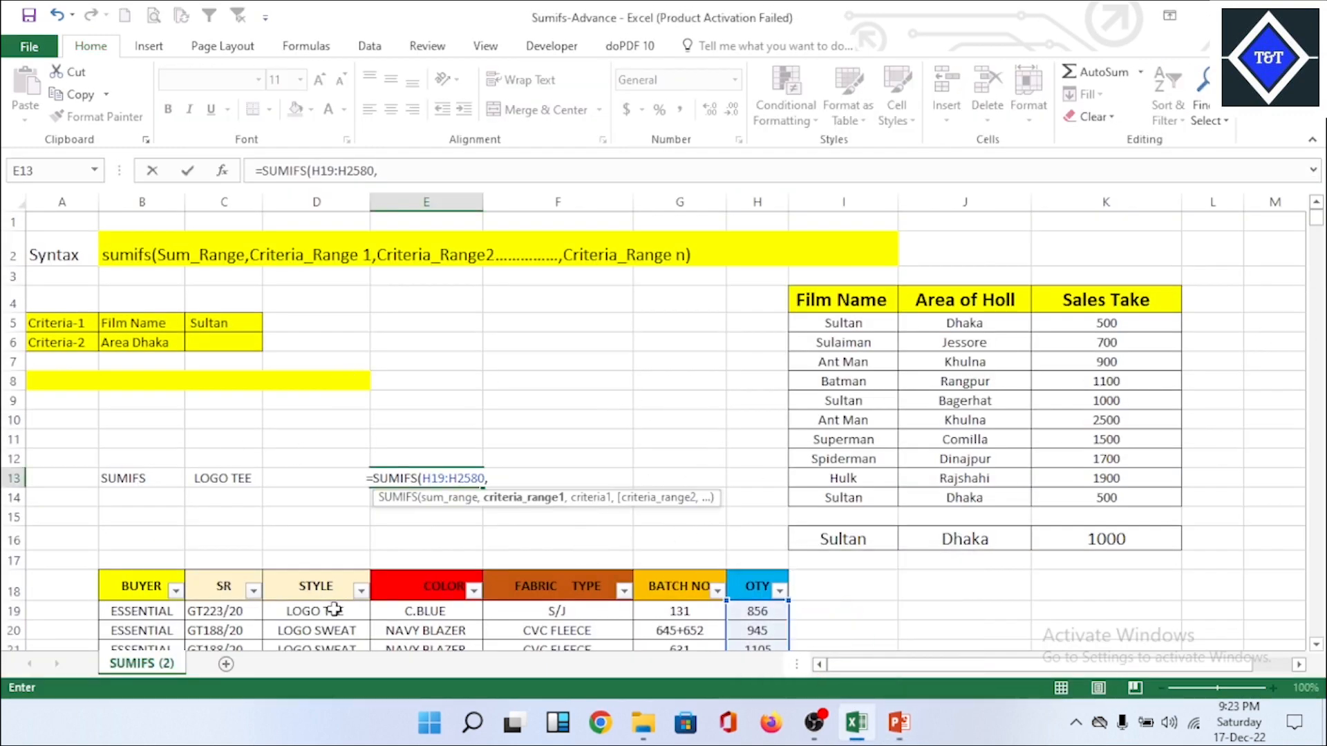
Step: Add the STYLE column D19:D2580 as the first criteria range, with C13 (LOGO TEE) as its criterion
click(360, 611)
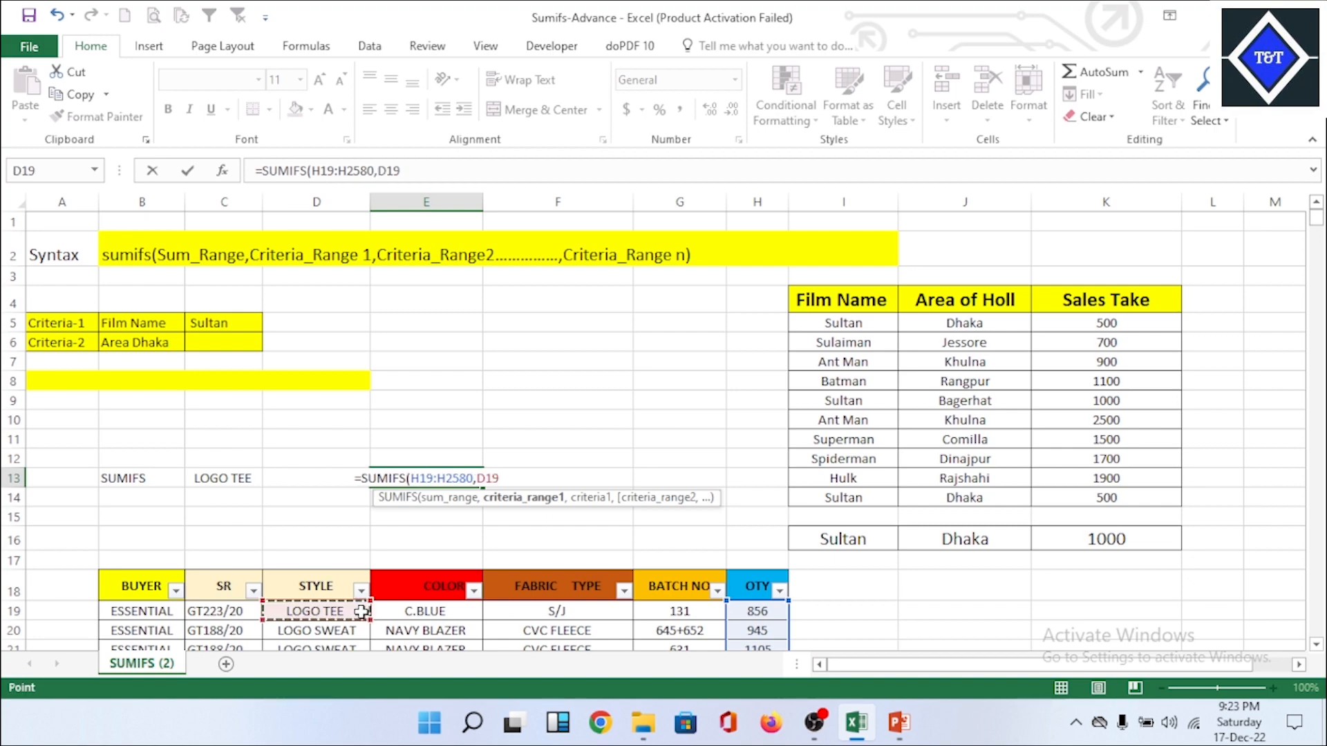
key(ctrl+shift+Down)
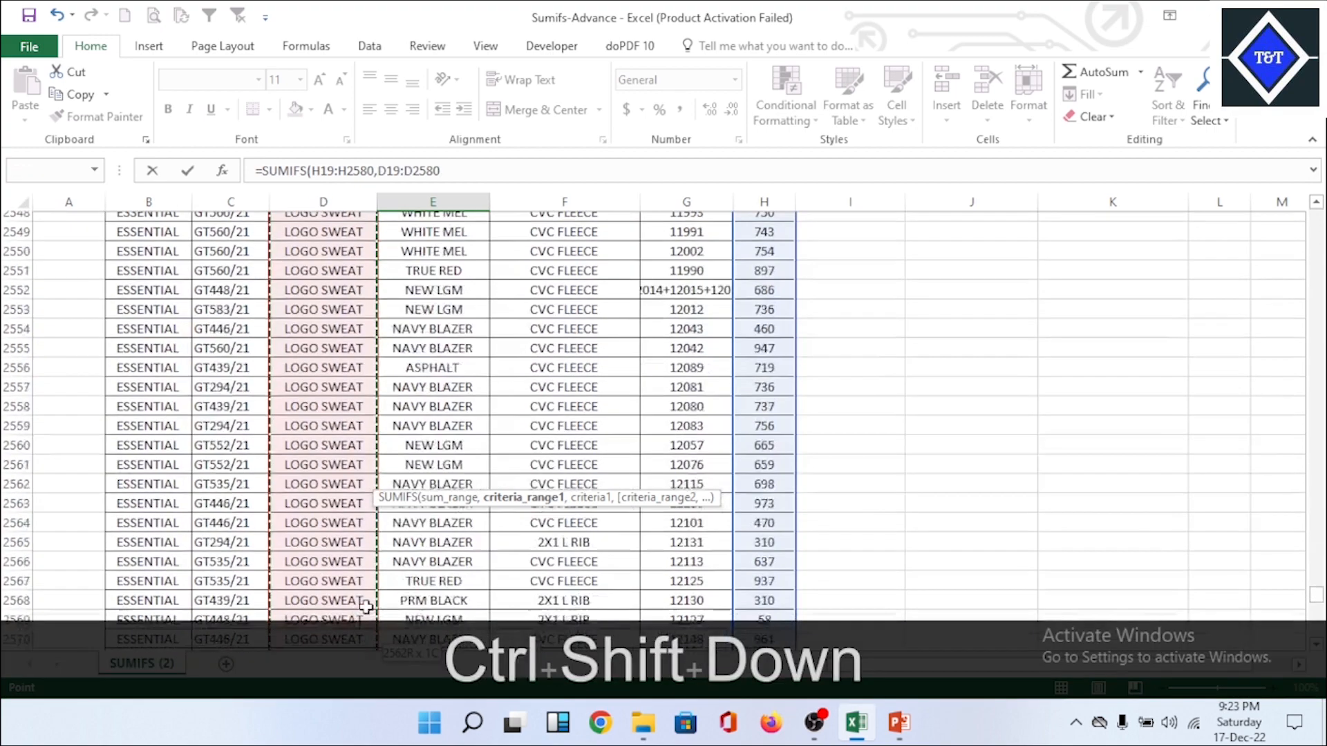
text(,)
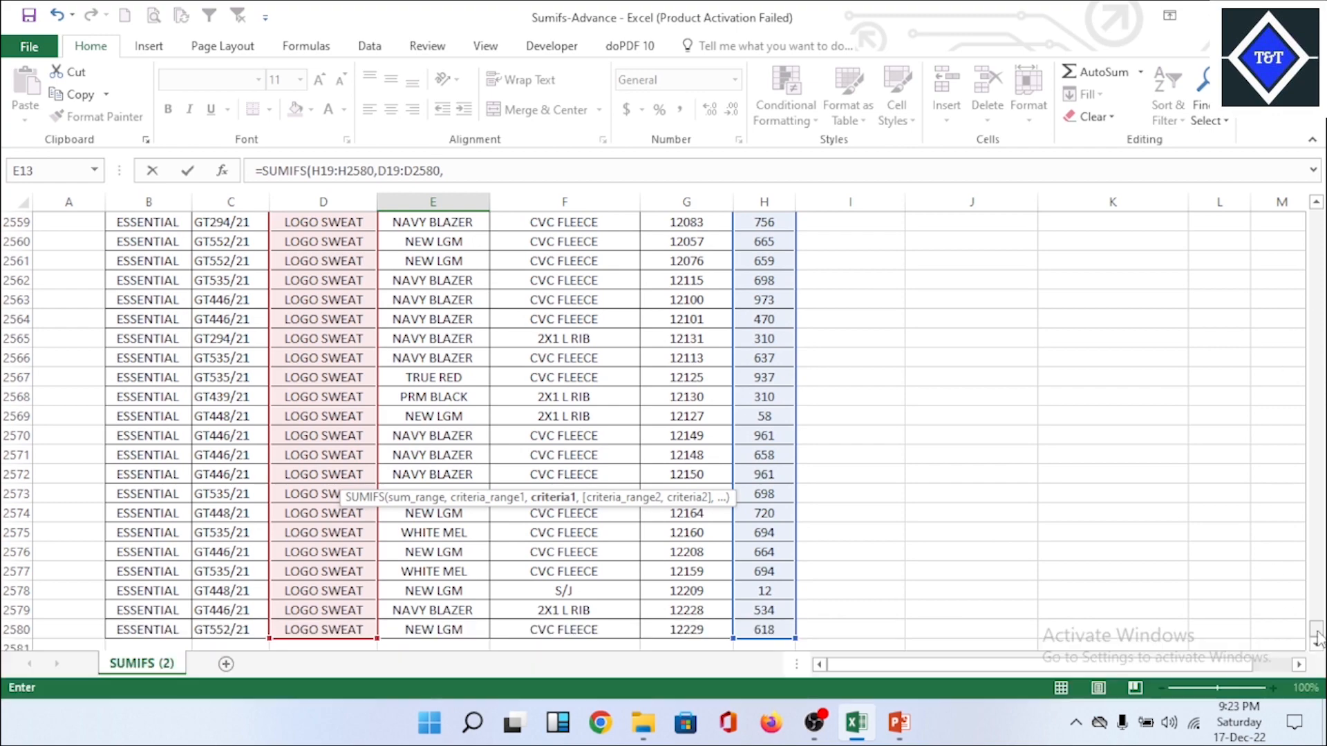
drag(1316, 630, 1313, 174)
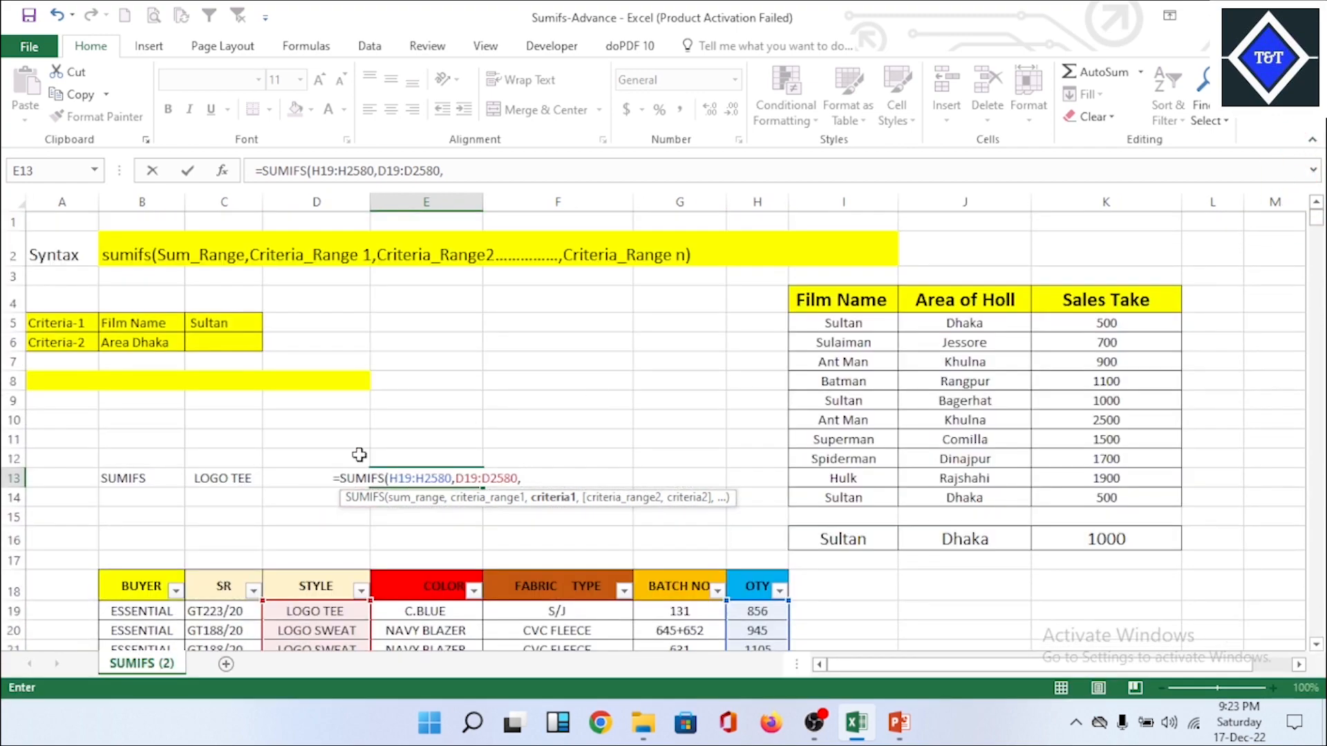
click(238, 479)
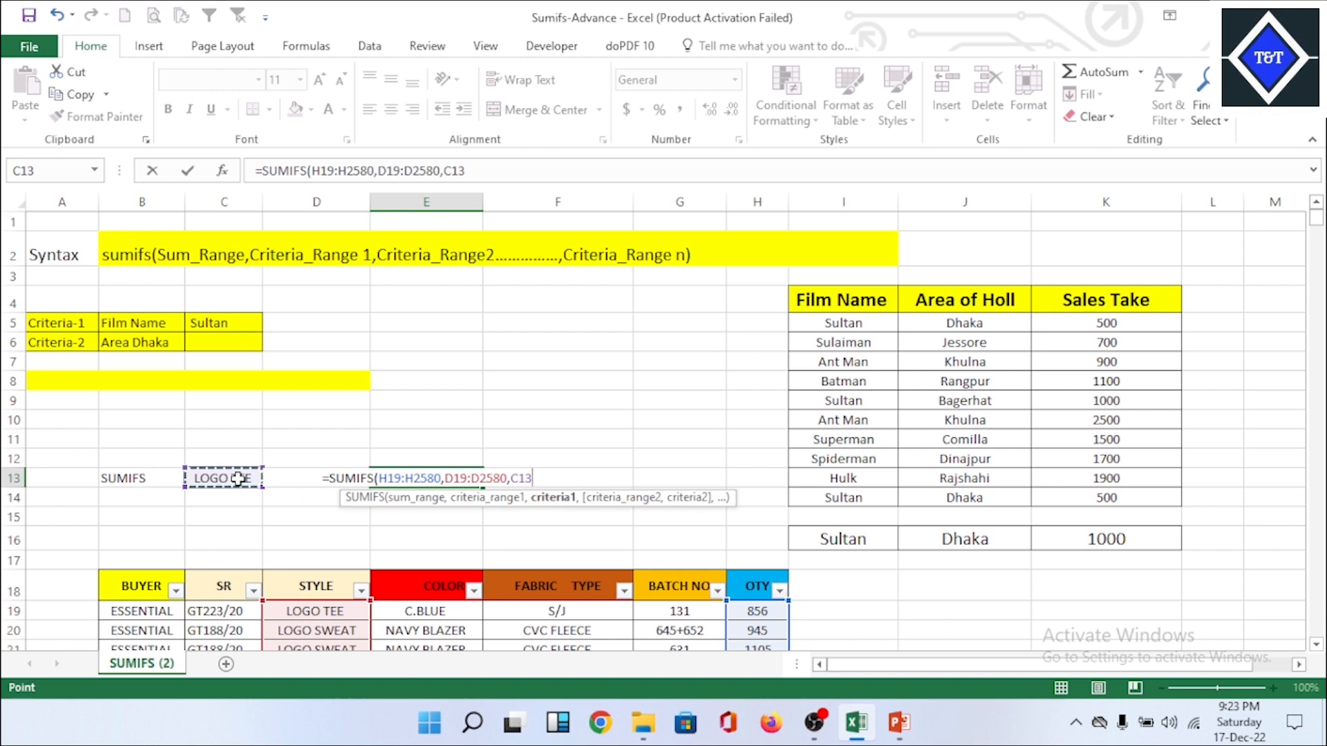
text(,)
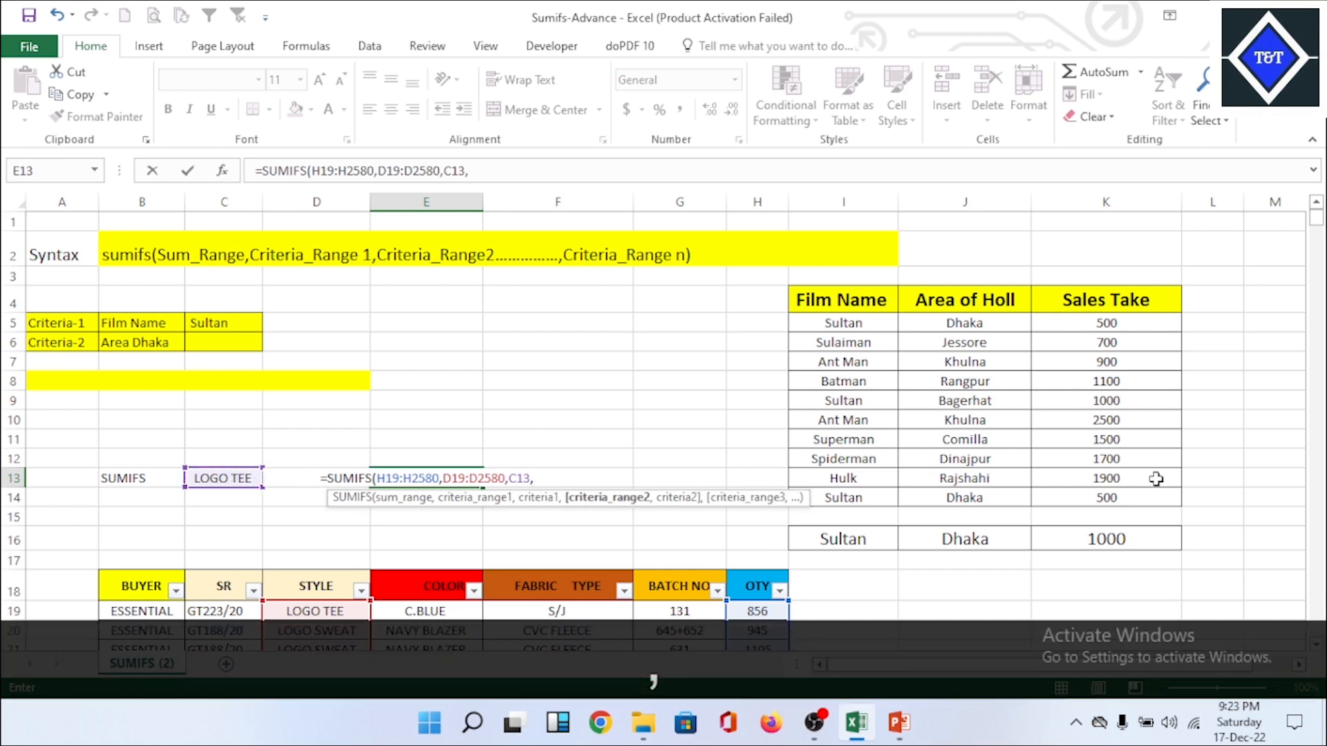
Step: Add the FABRIC TYPE column F19:F2580 with criterion D13, complete the SUMIFS formula in E13, and check the result cell
click(594, 611)
key(ctrl+shift+Down)
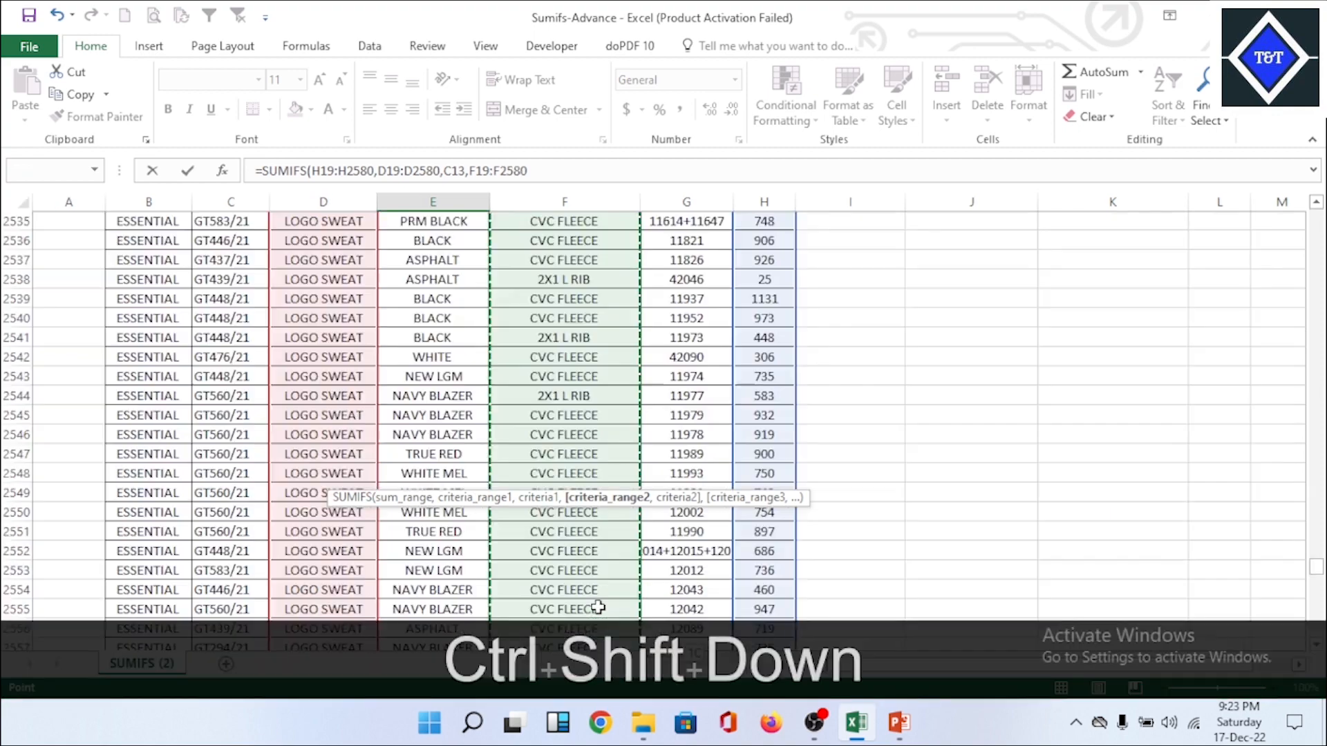
scroll(857, 560, down, 1)
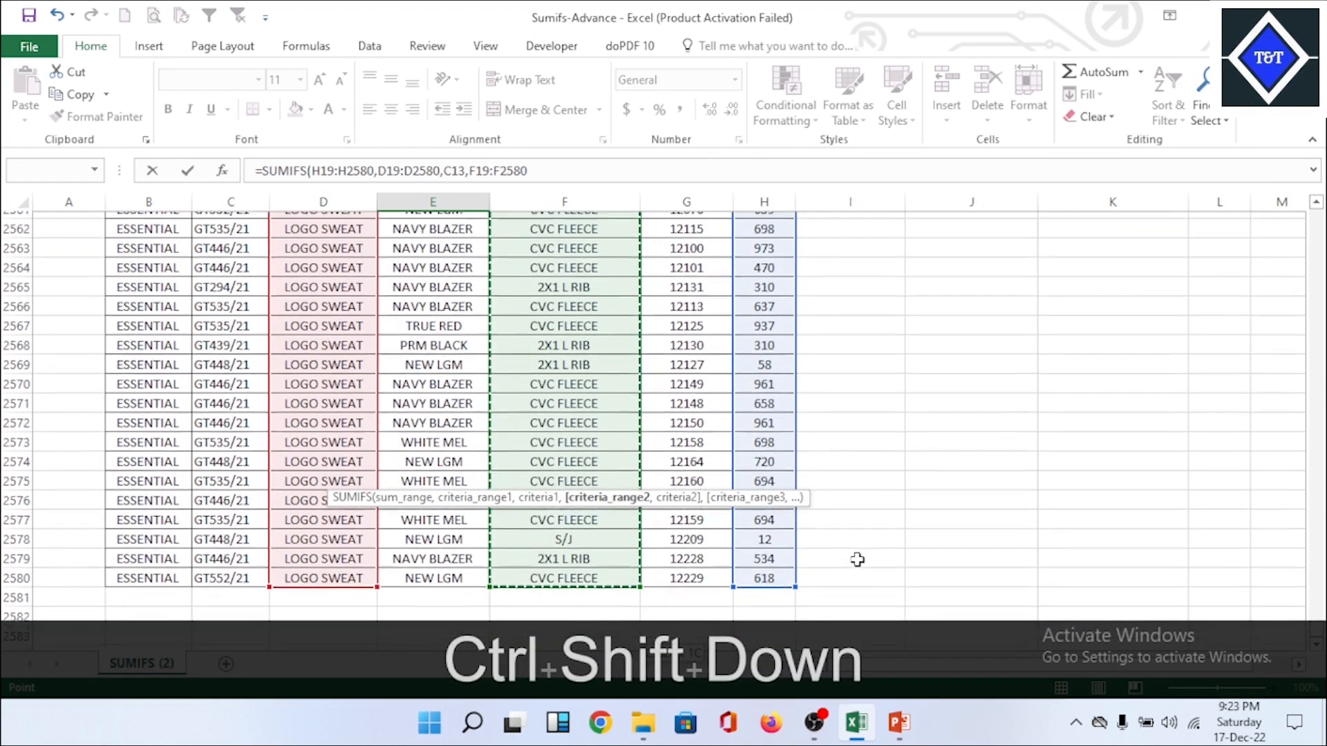
text(,)
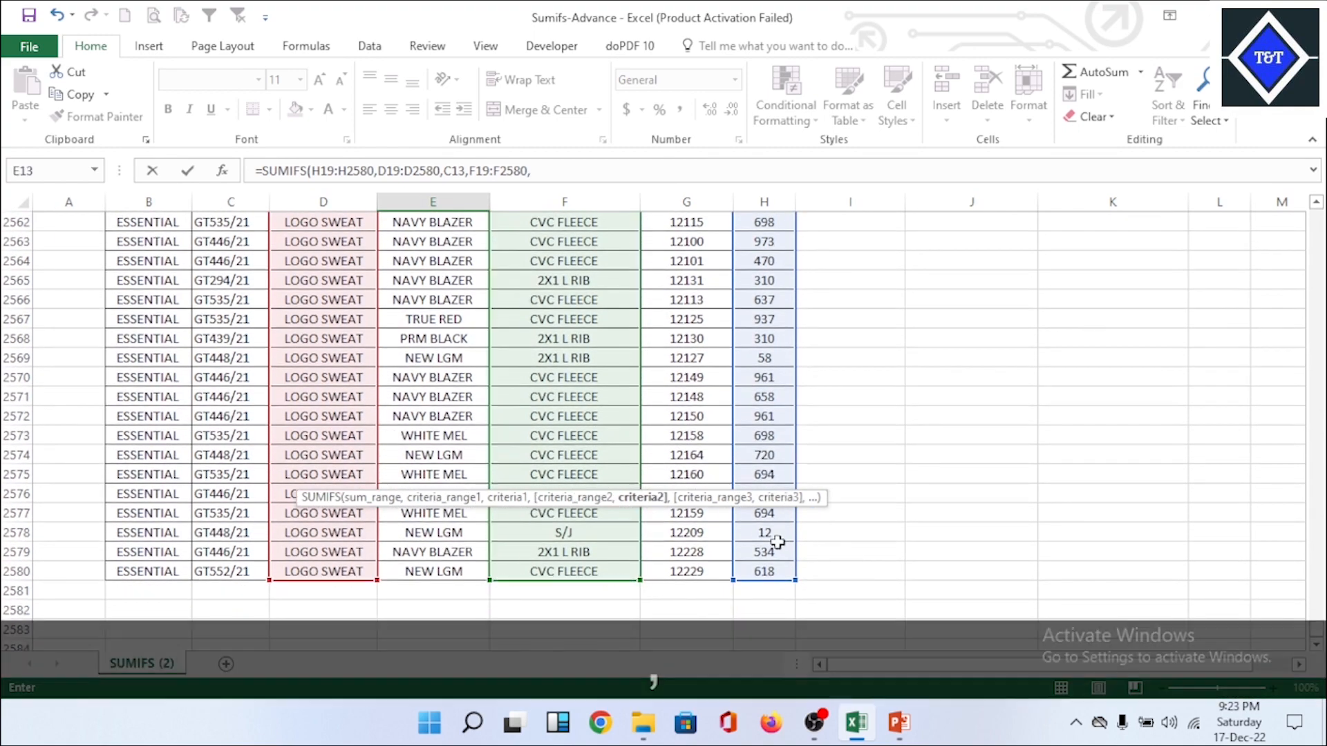
drag(1317, 629, 1315, 187)
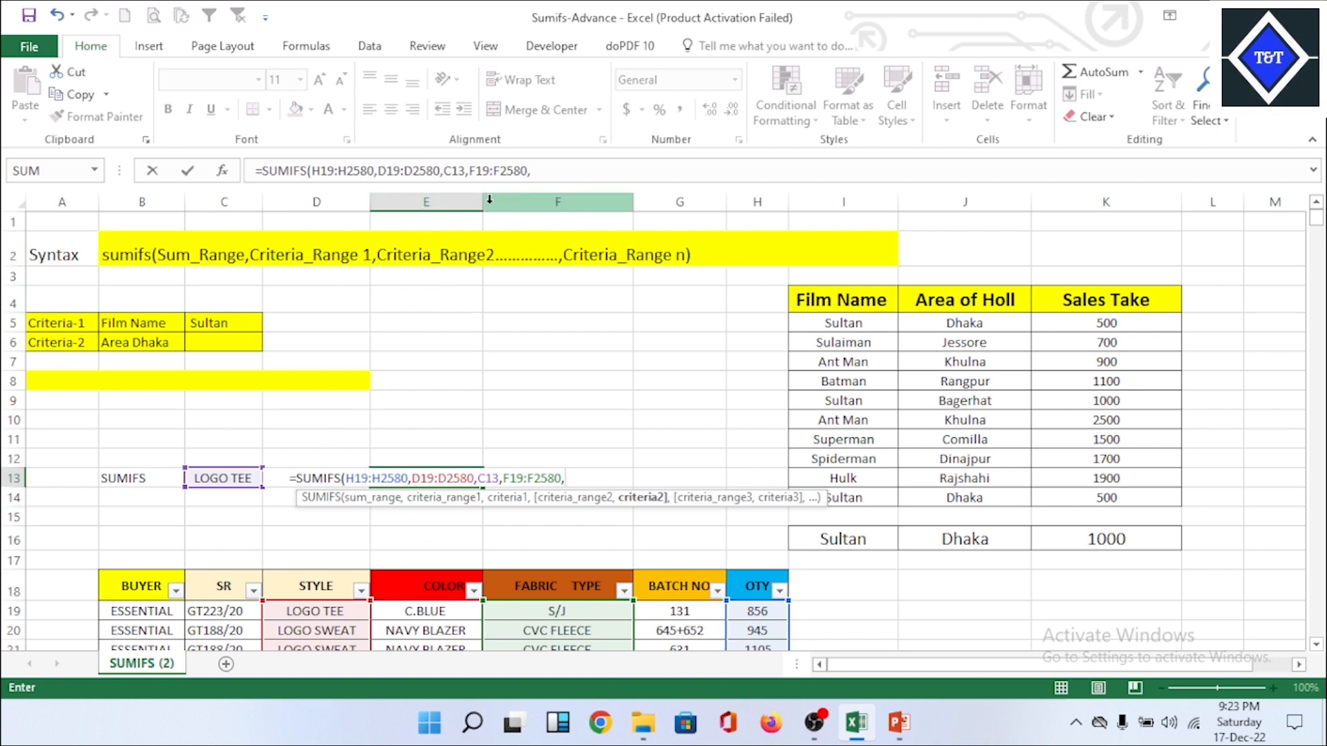
text(d)
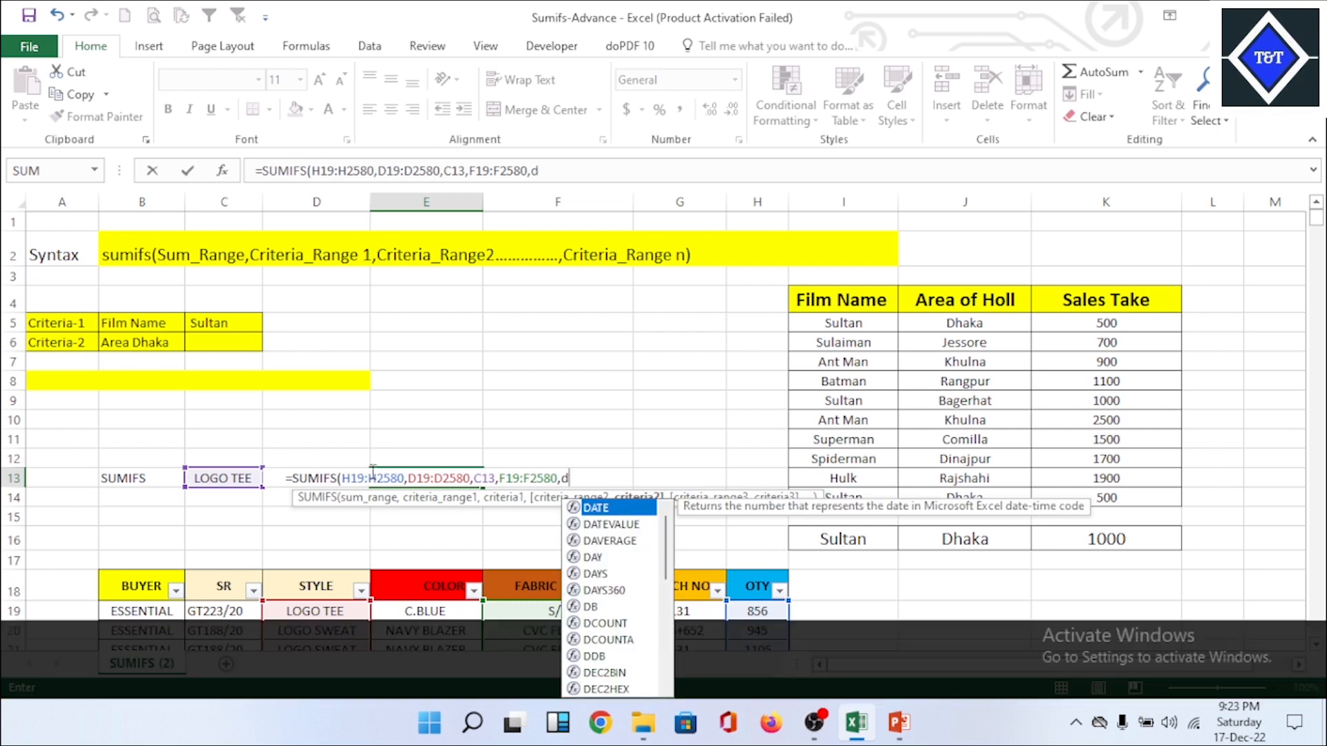
text(13)
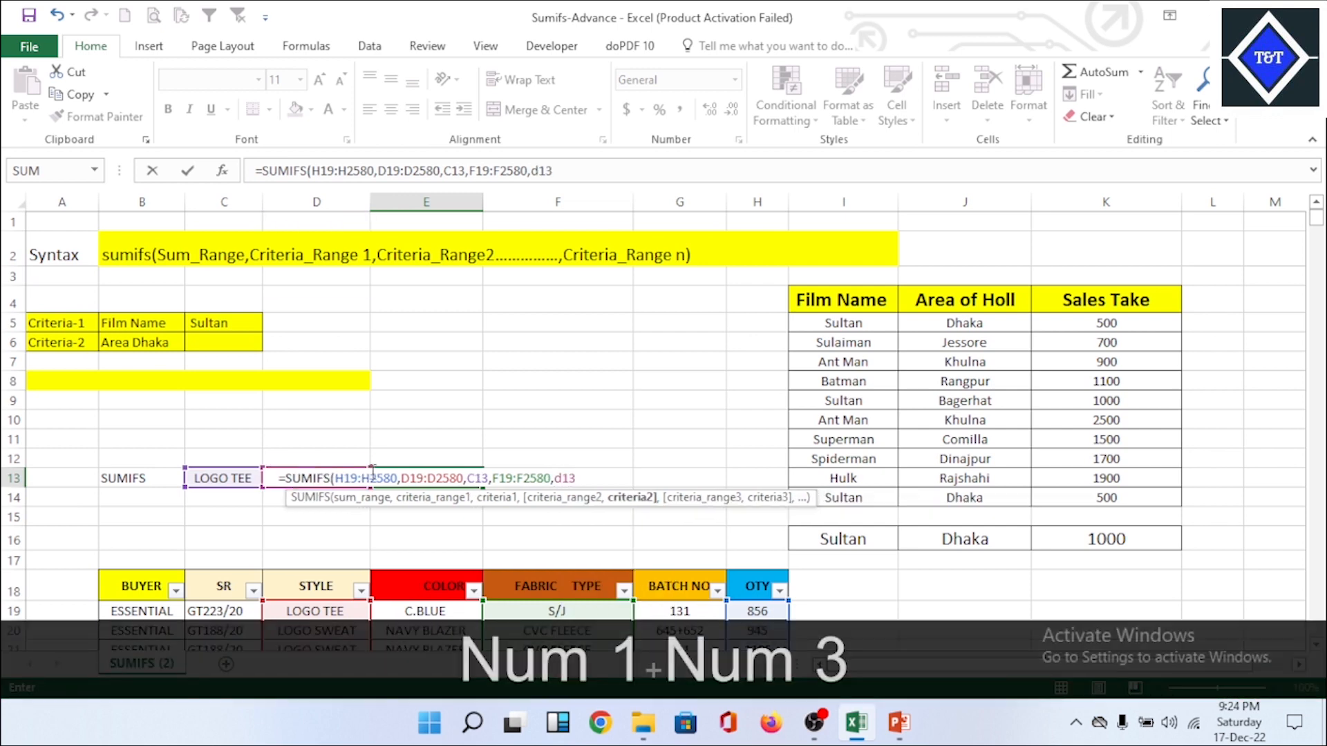
text())
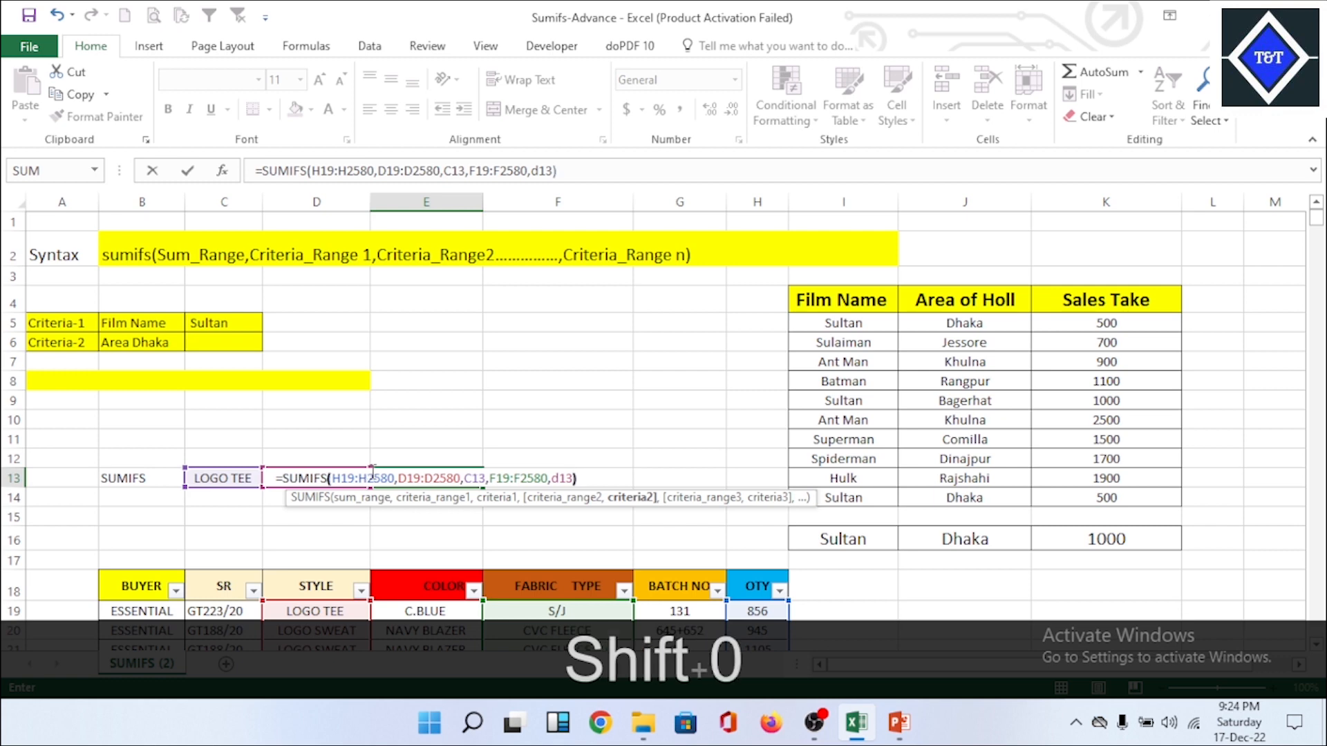
key(Return)
click(407, 477)
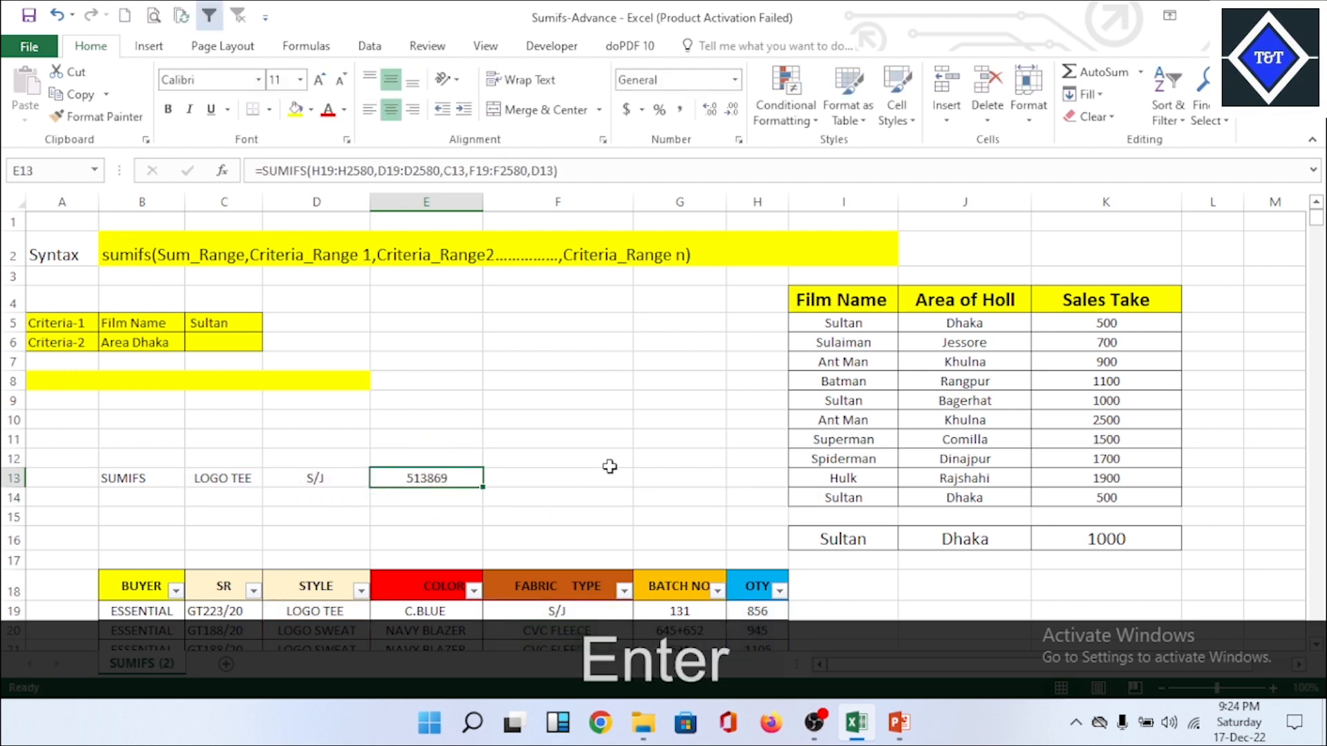
click(610, 469)
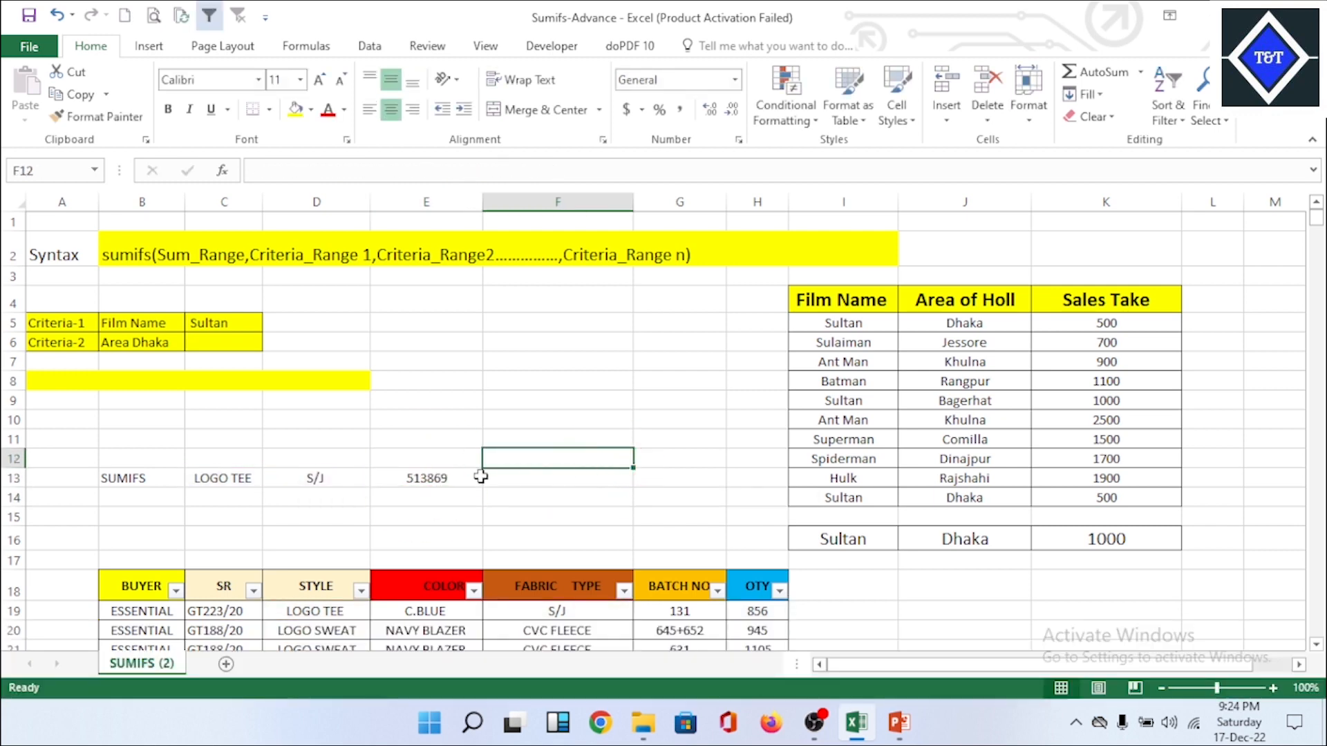
Step: Widen column E by about half its width and column D slightly
click(452, 478)
drag(483, 202, 551, 207)
drag(369, 202, 398, 203)
Step: Center the contents of the SUMIFS row B13:E13 horizontally and vertically, and deselect the range
drag(124, 479, 446, 477)
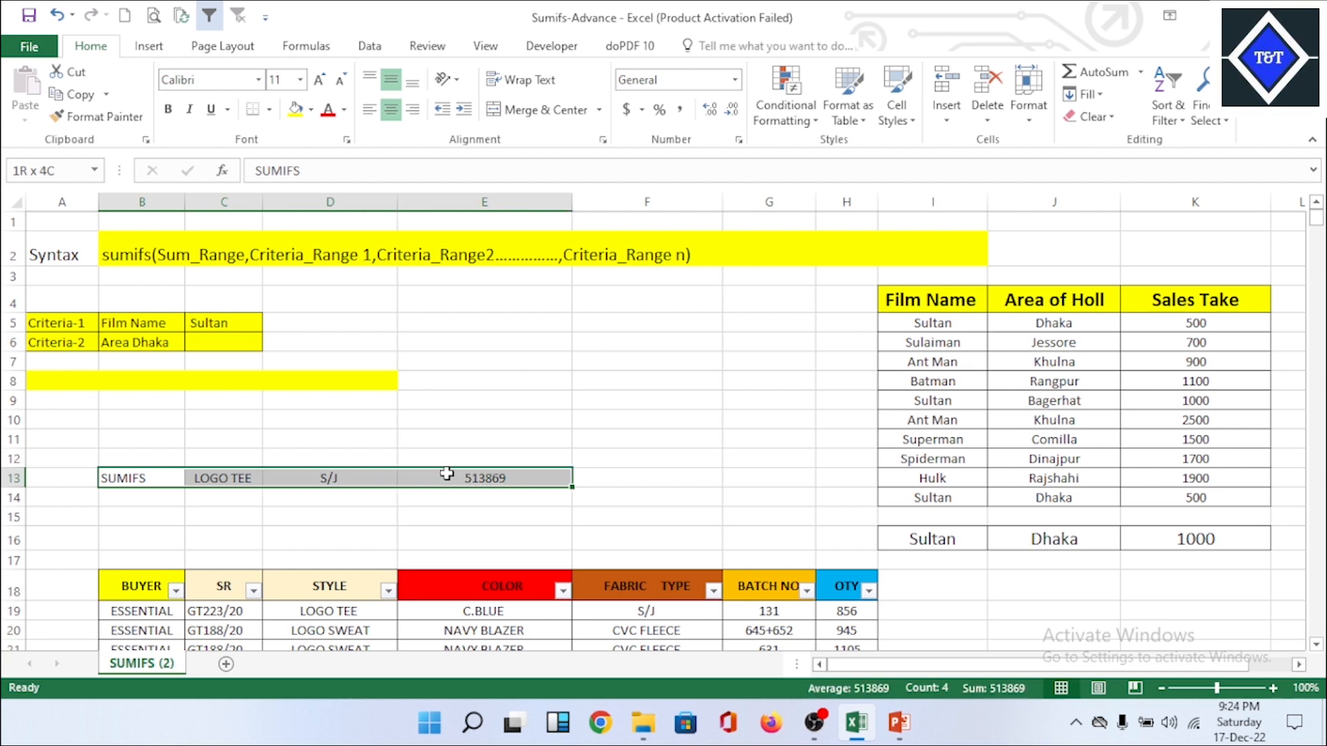
click(391, 110)
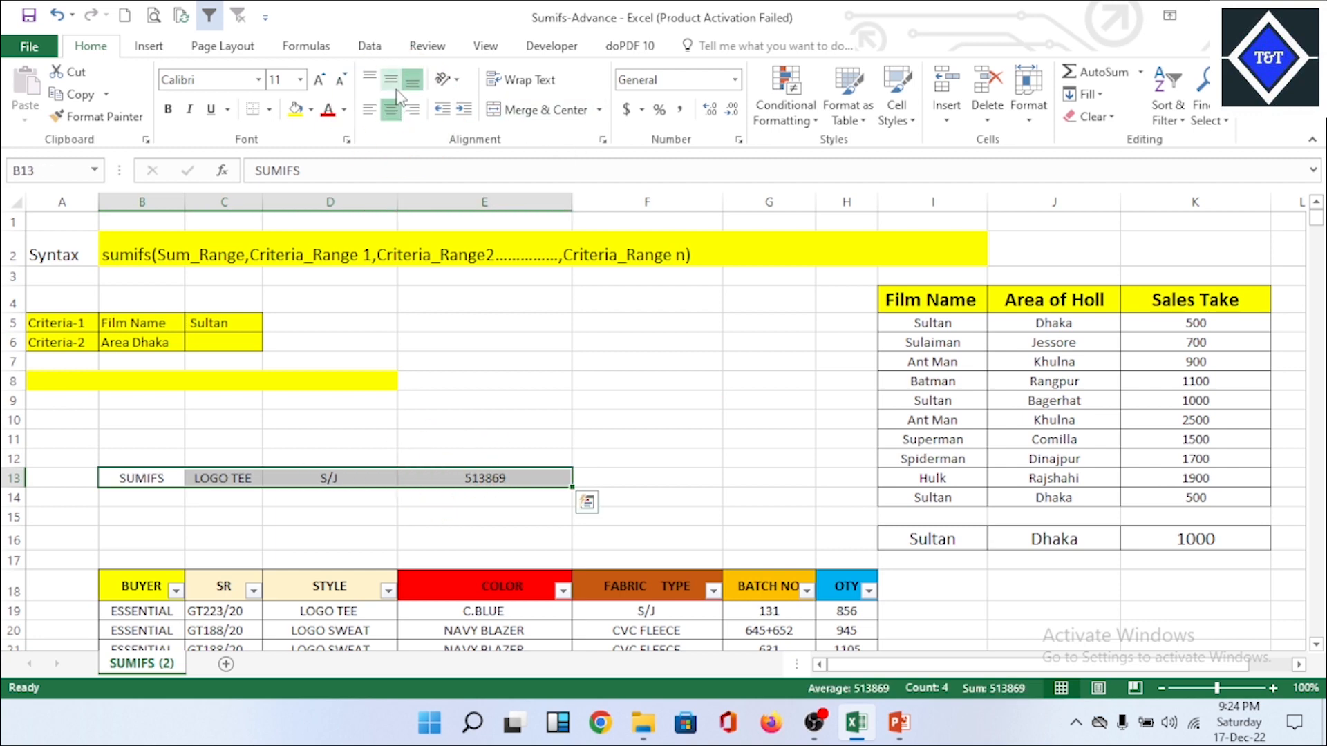
click(393, 81)
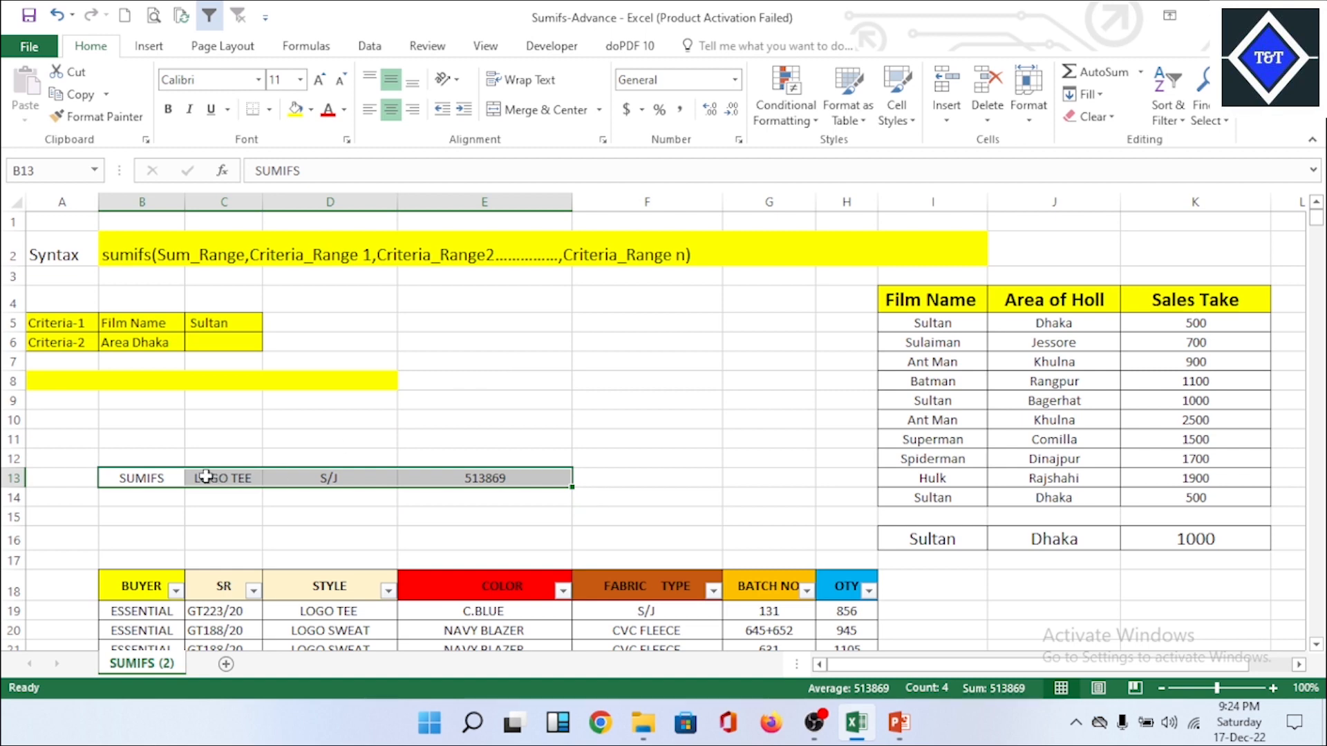
click(622, 468)
click(526, 469)
Step: Reselect B13:E13 and turn off its horizontal centering and middle vertical alignment
drag(168, 475, 449, 474)
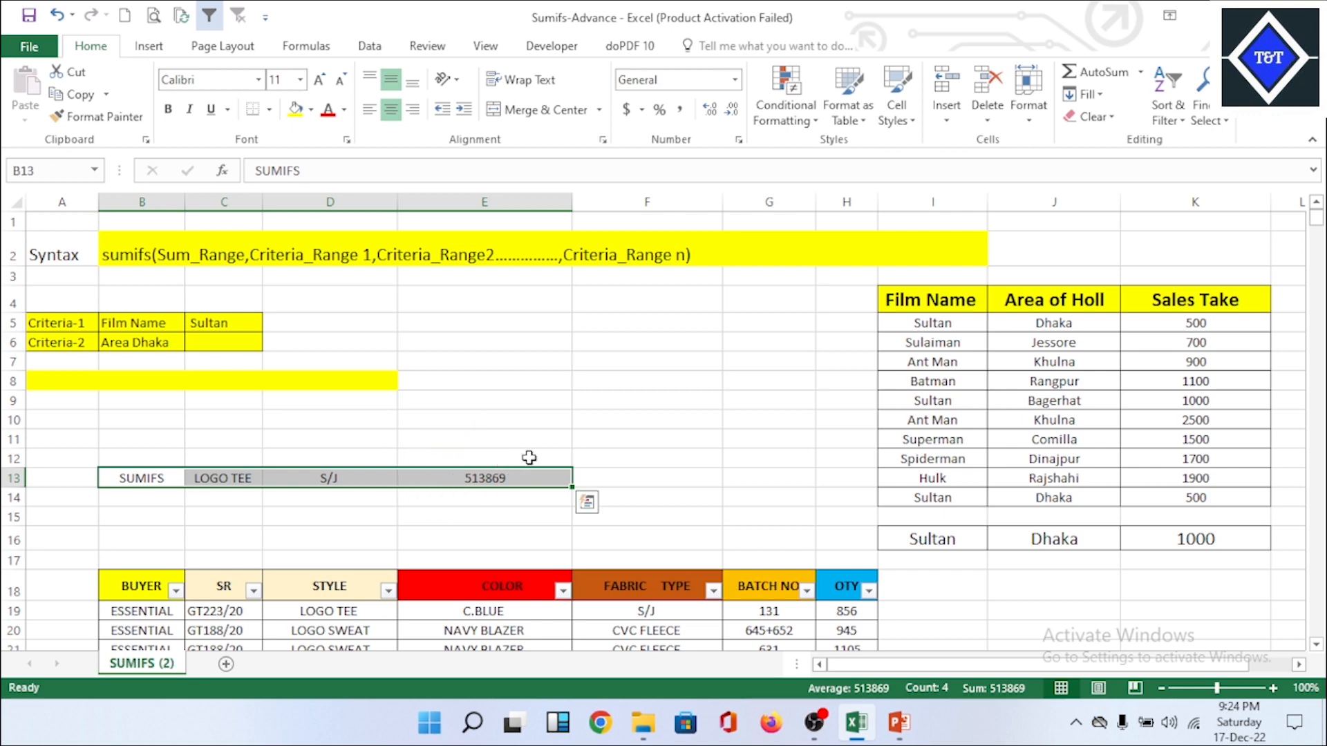
click(391, 110)
click(389, 80)
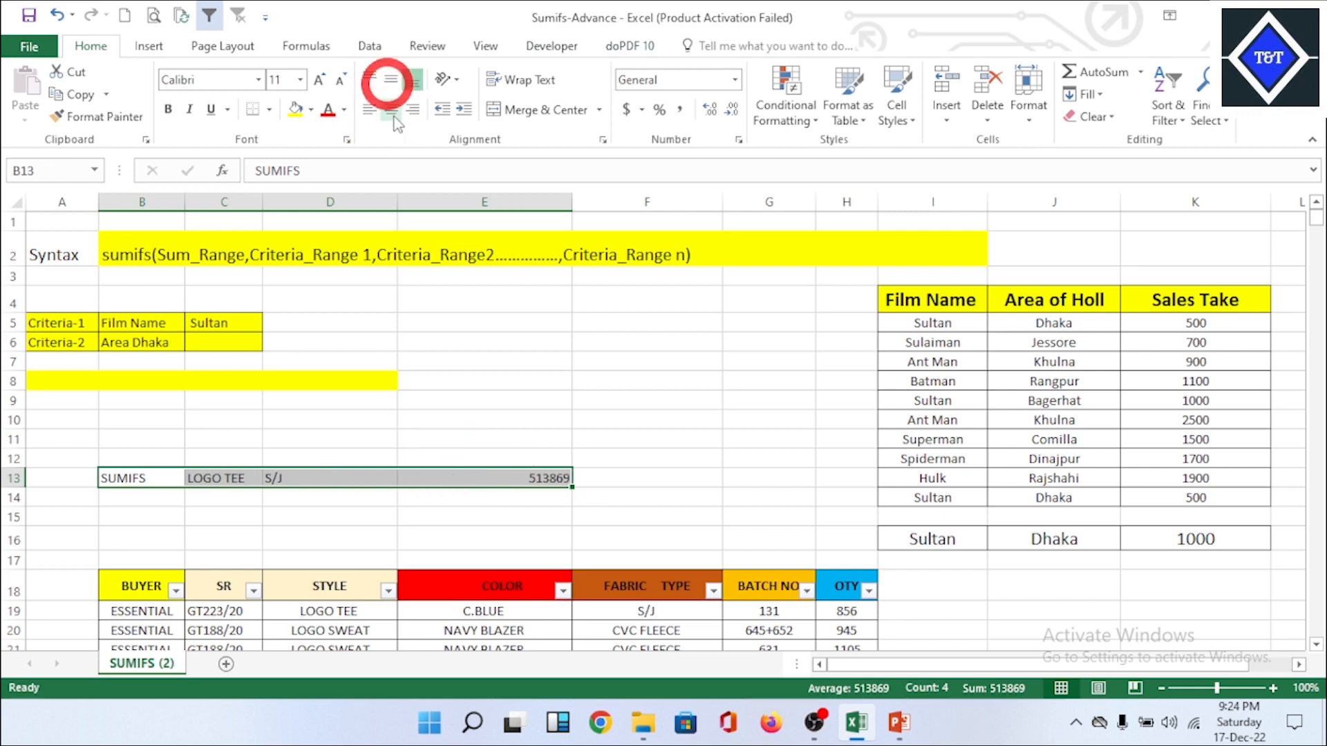
Step: Center the contents of the SUMIFS row B13:E13 horizontally, align them to the middle vertically, and deselect the range
click(393, 112)
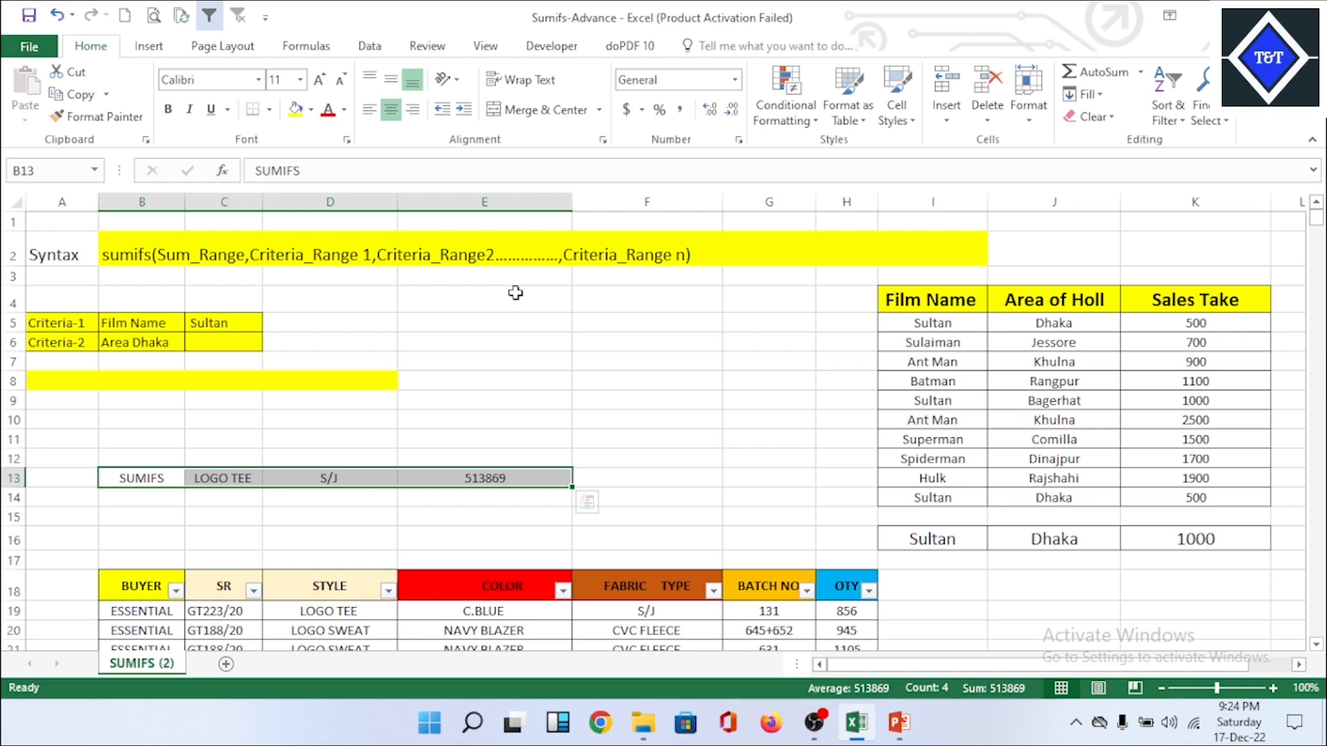
click(391, 80)
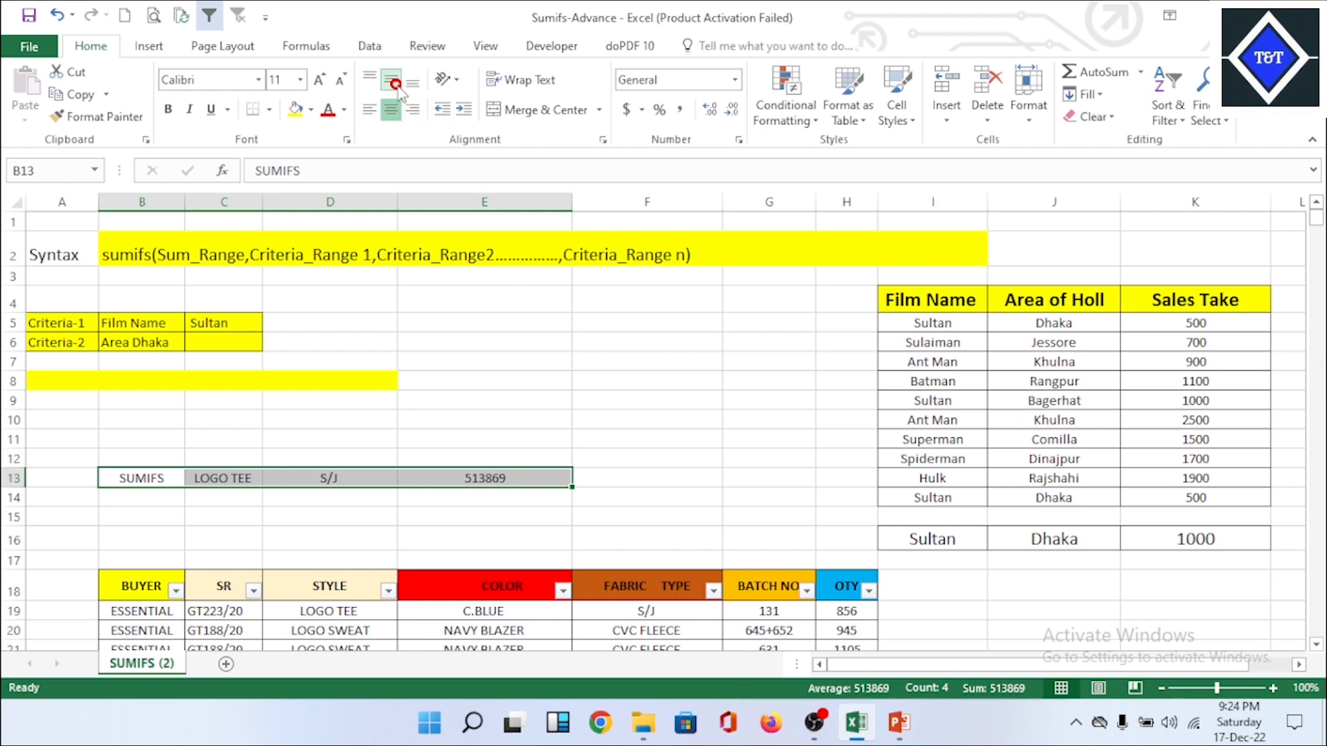
click(633, 459)
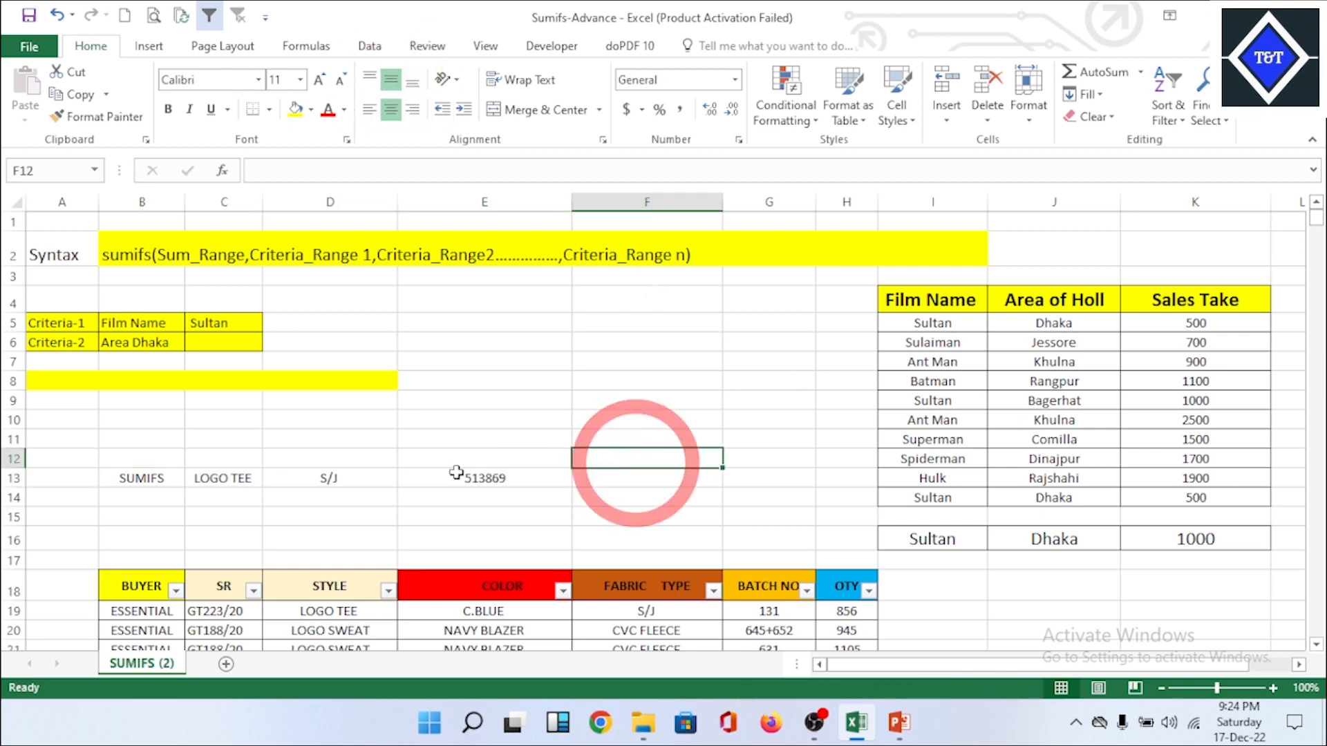
Step: Apply all borders to the SUMIFS row B13:E13 and save the workbook
drag(151, 478, 477, 478)
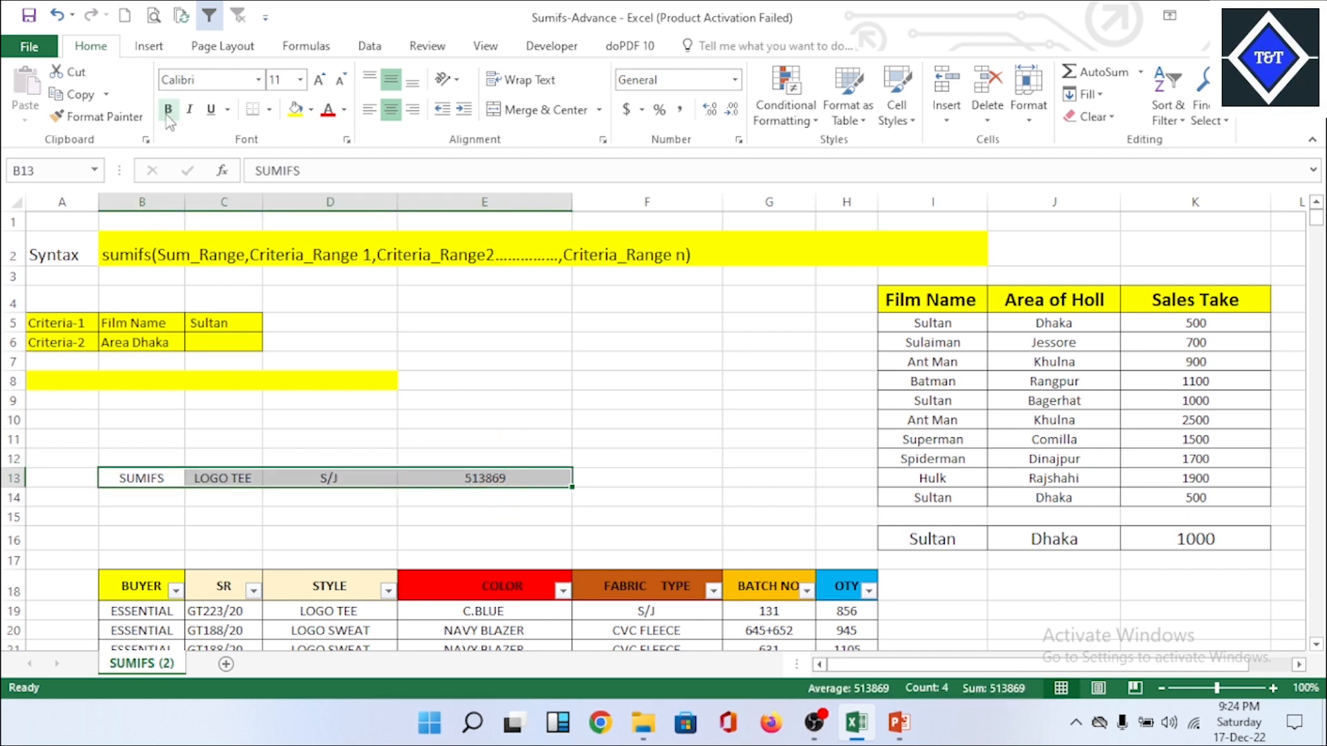
click(269, 109)
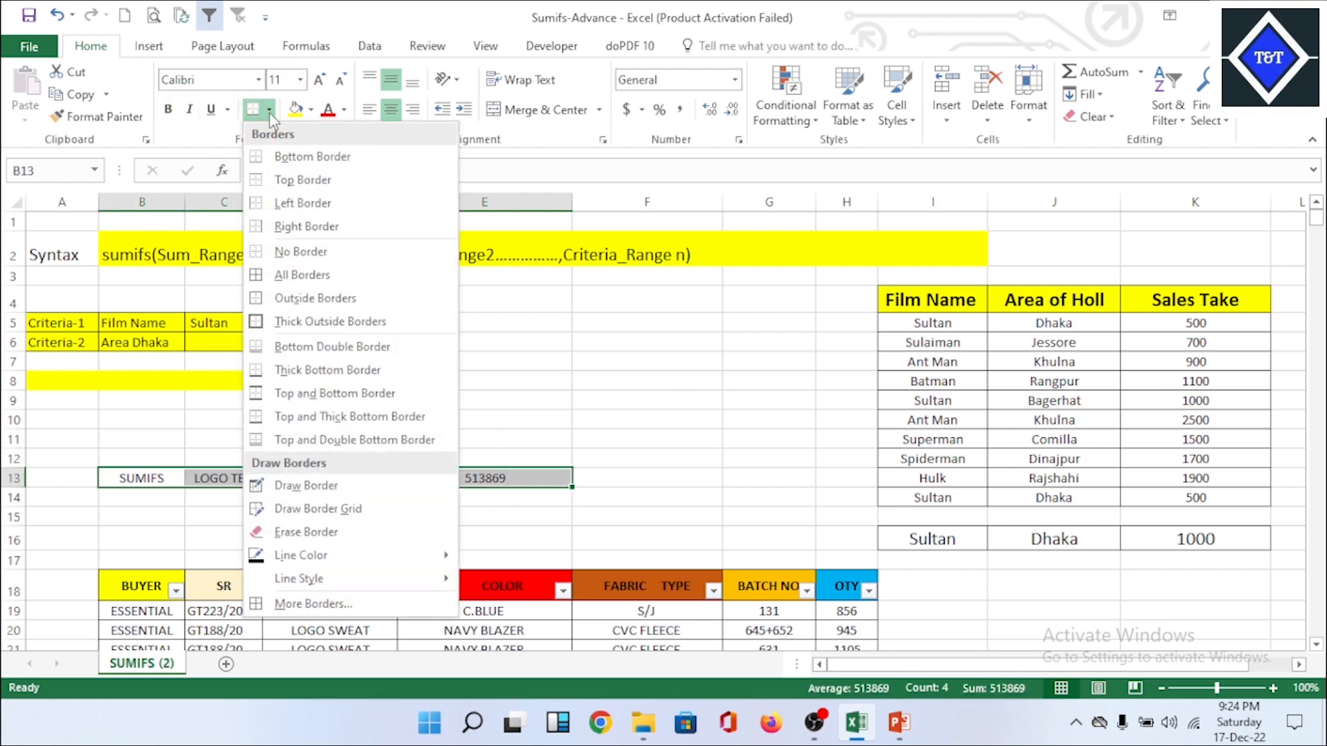
click(312, 283)
click(604, 397)
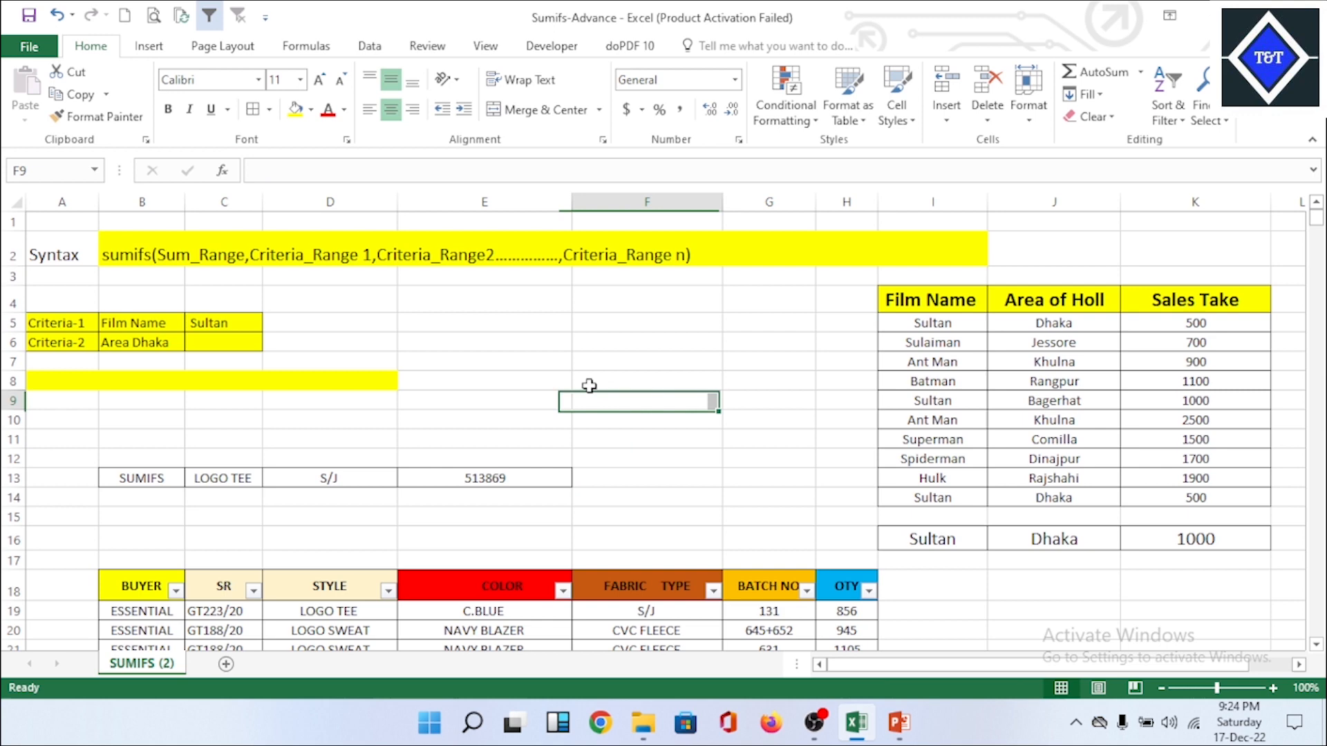
click(36, 20)
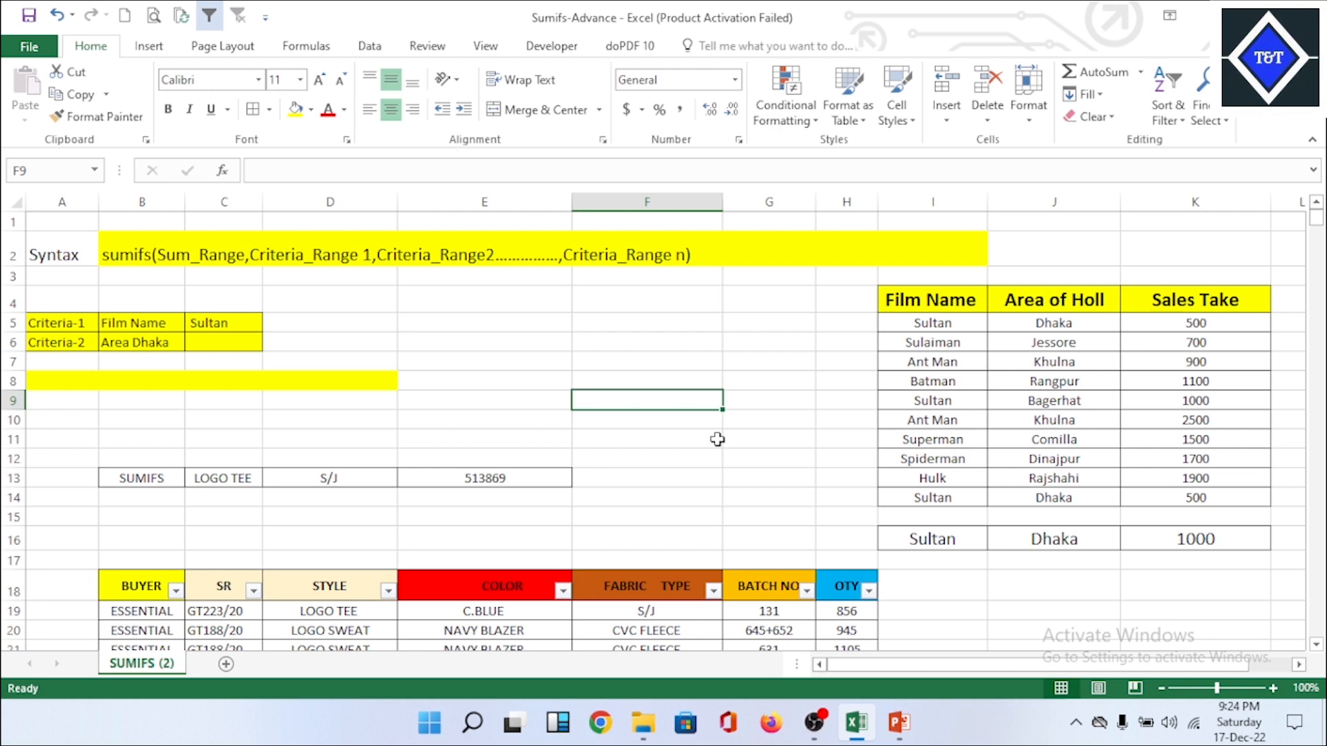
Step: Switch to the Presentation of Excel Formula in PowerPoint and review the syntax and rhyme text on the SUMIFS slide
click(899, 722)
click(835, 362)
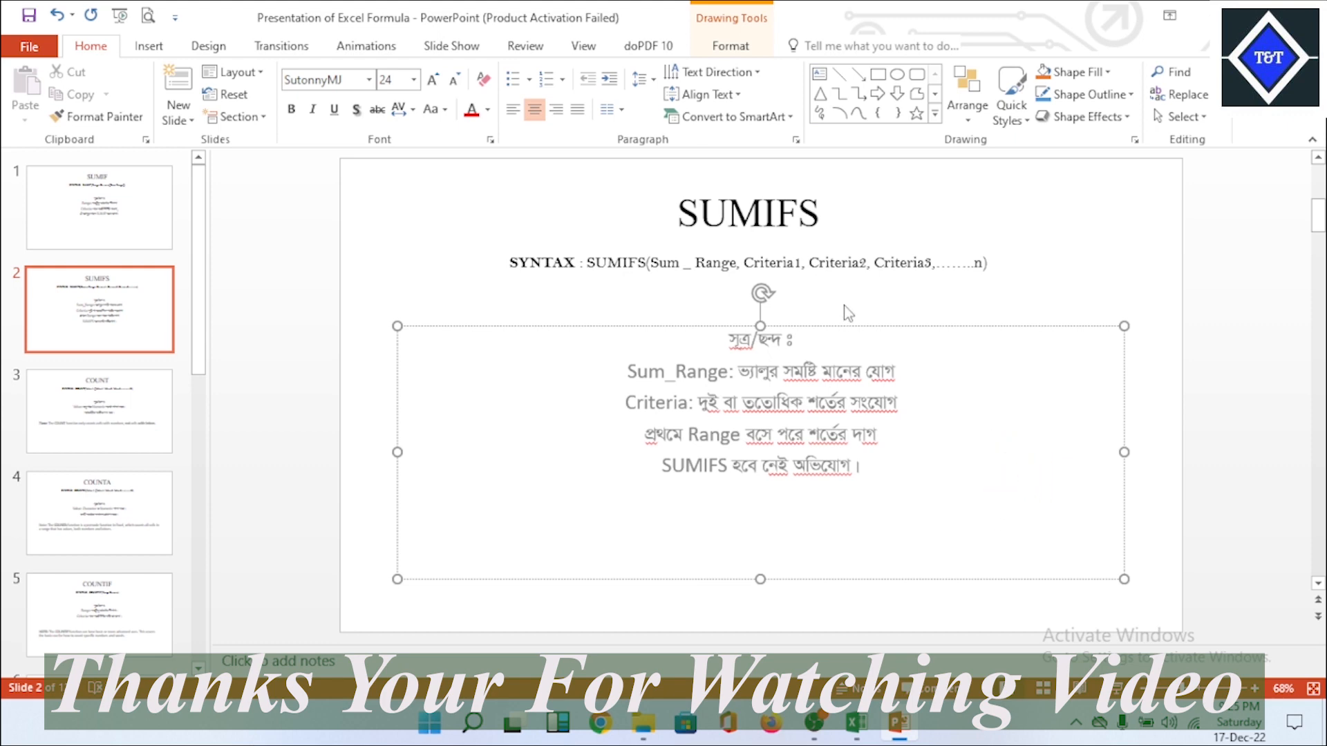
click(966, 318)
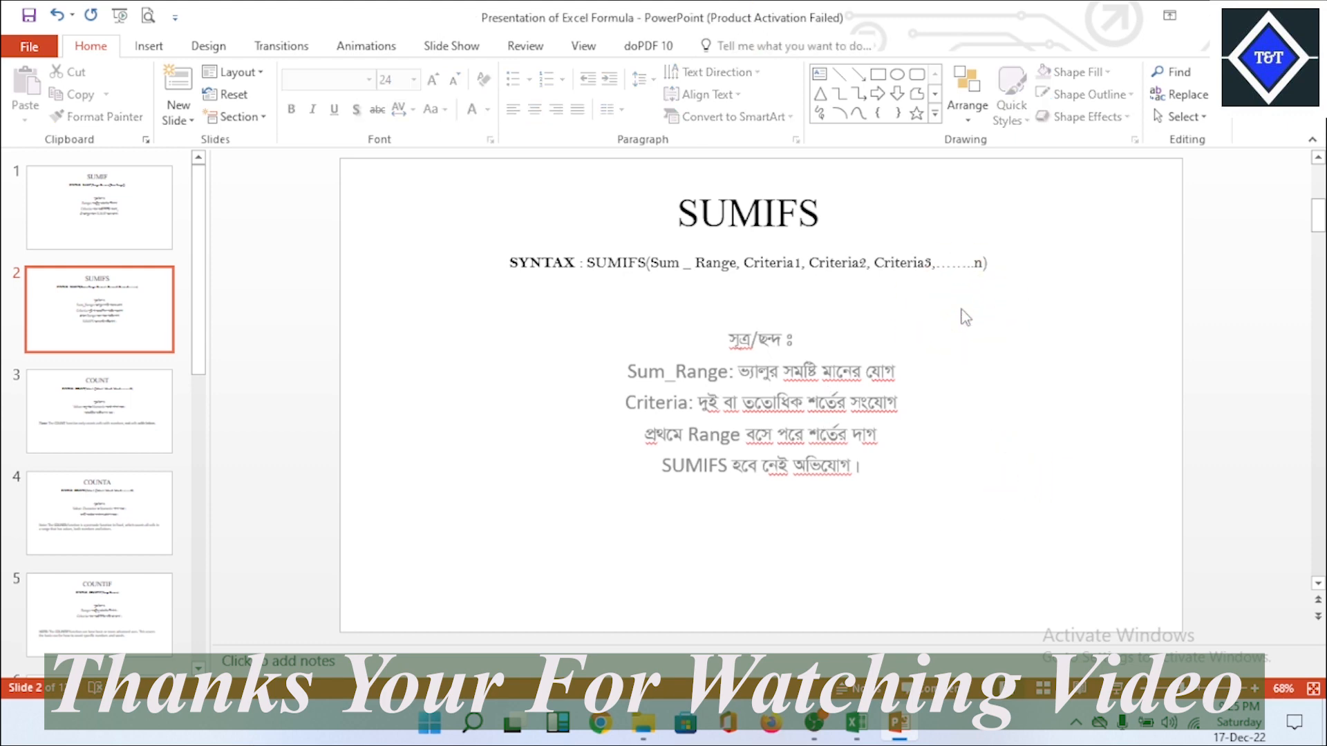
click(807, 376)
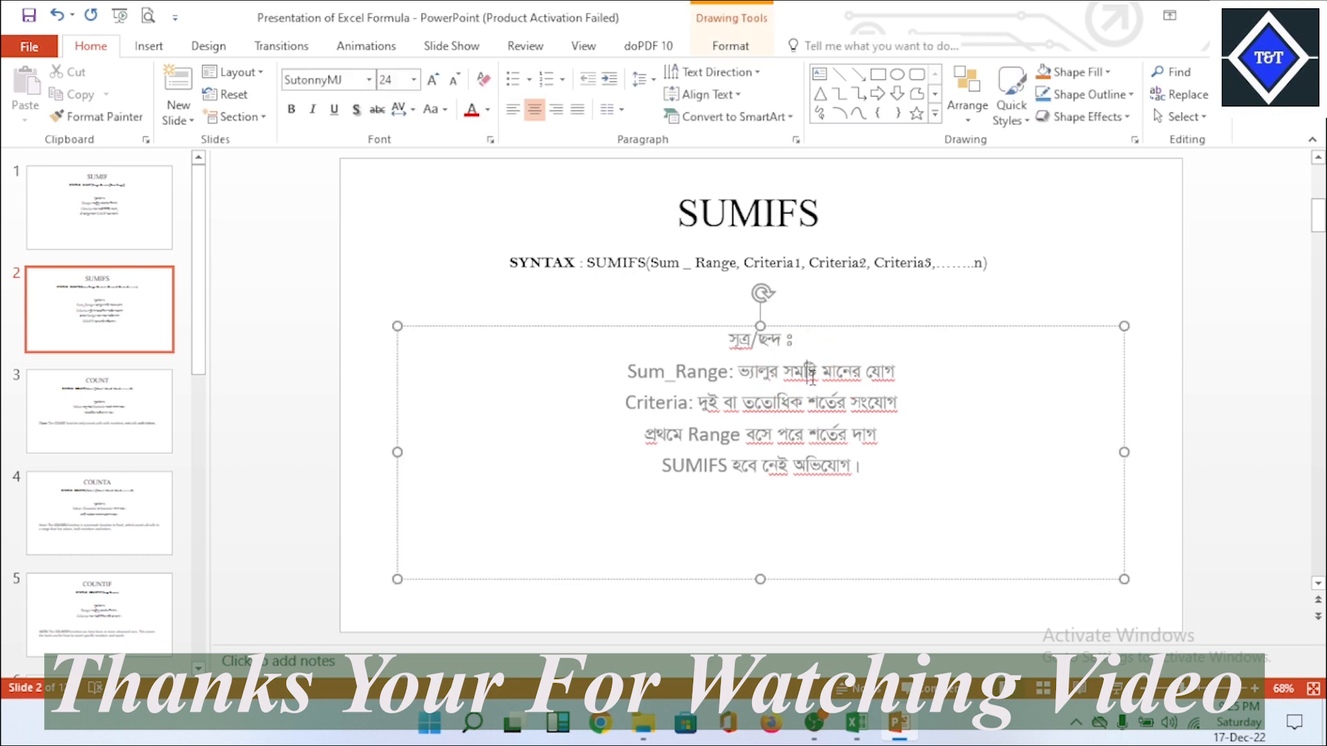
click(814, 301)
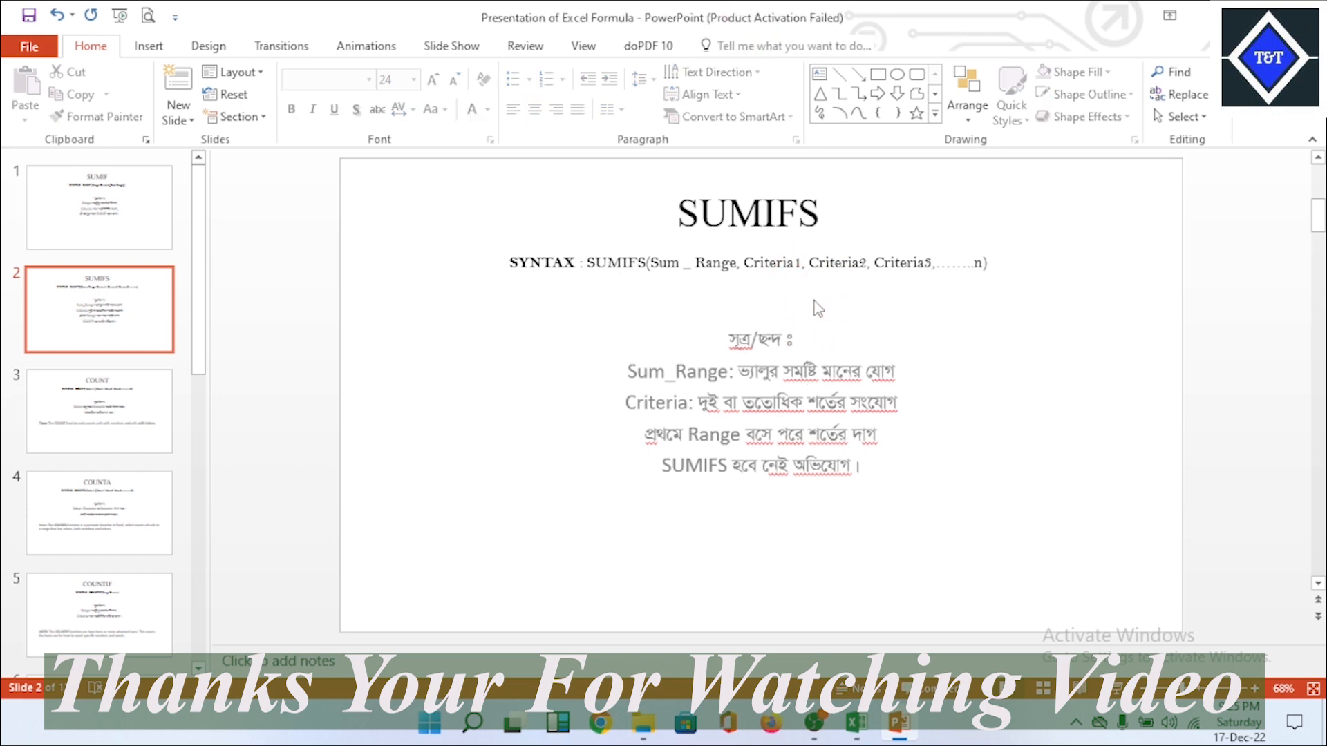
click(816, 379)
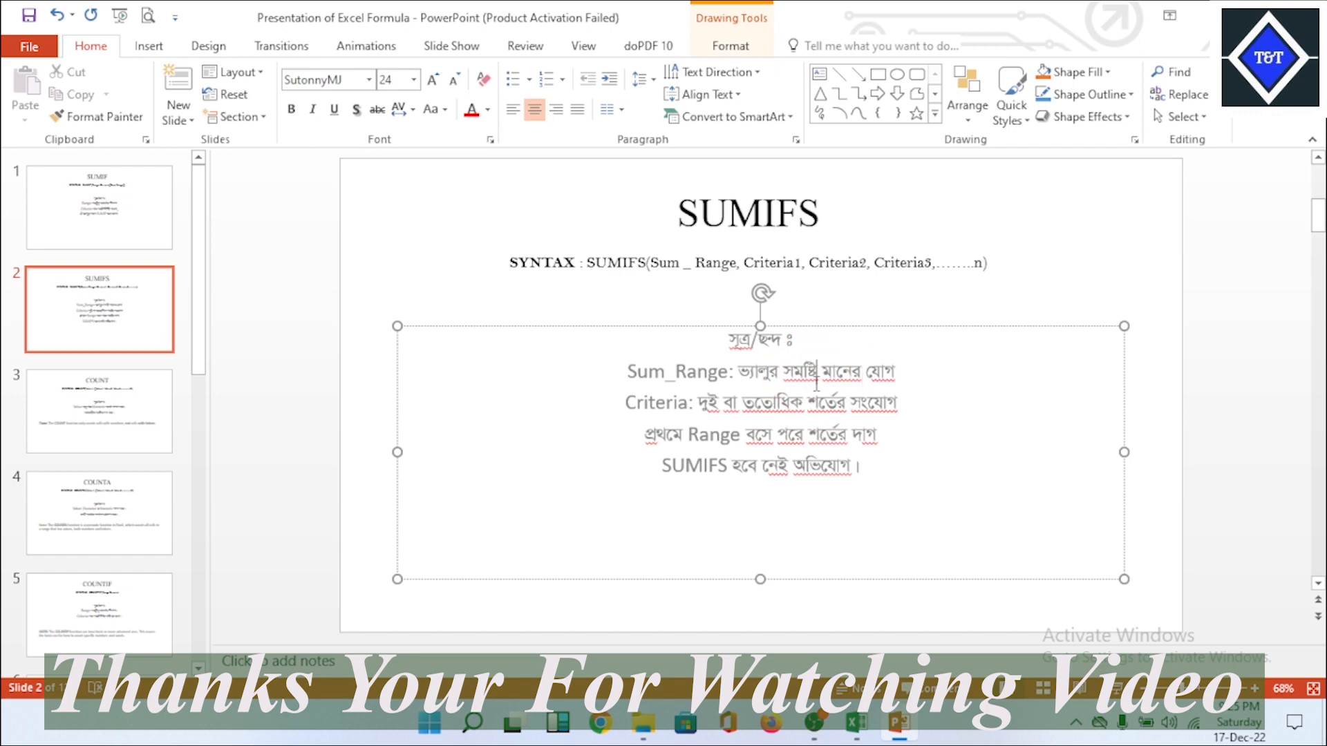
click(863, 307)
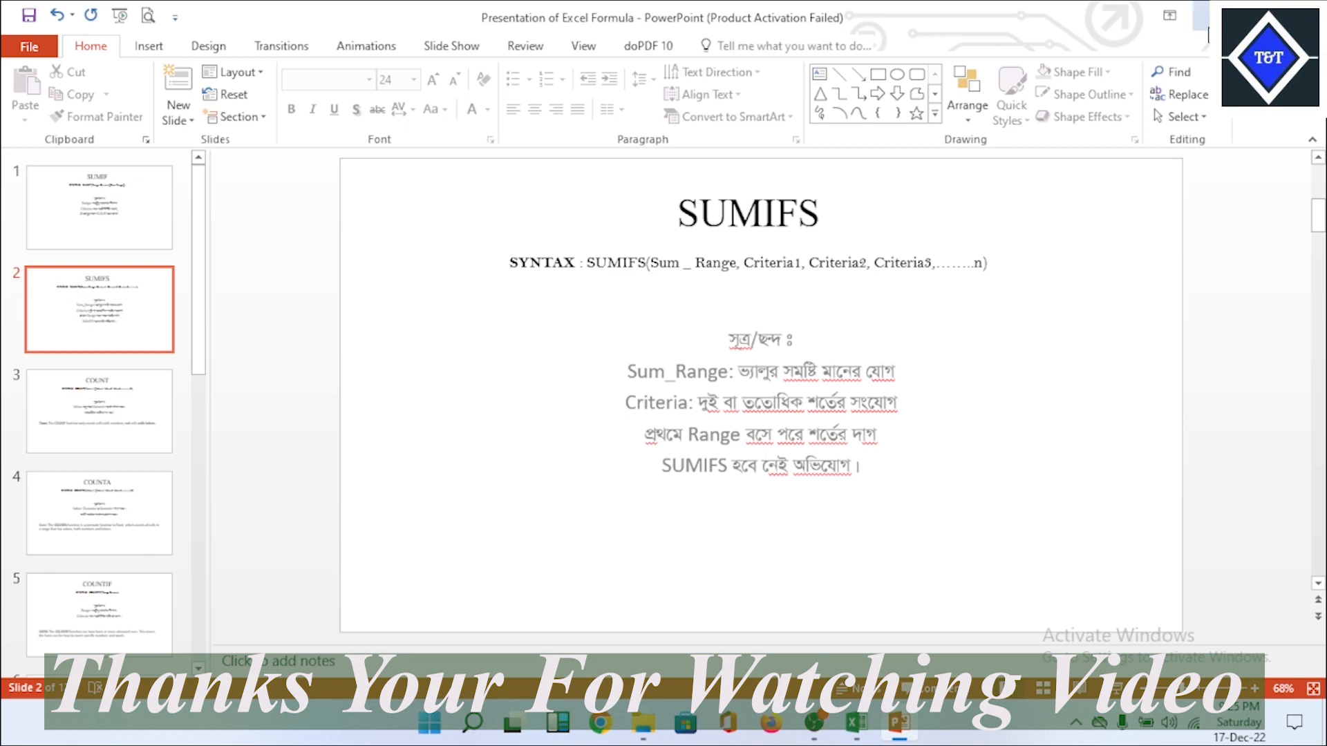
click(829, 404)
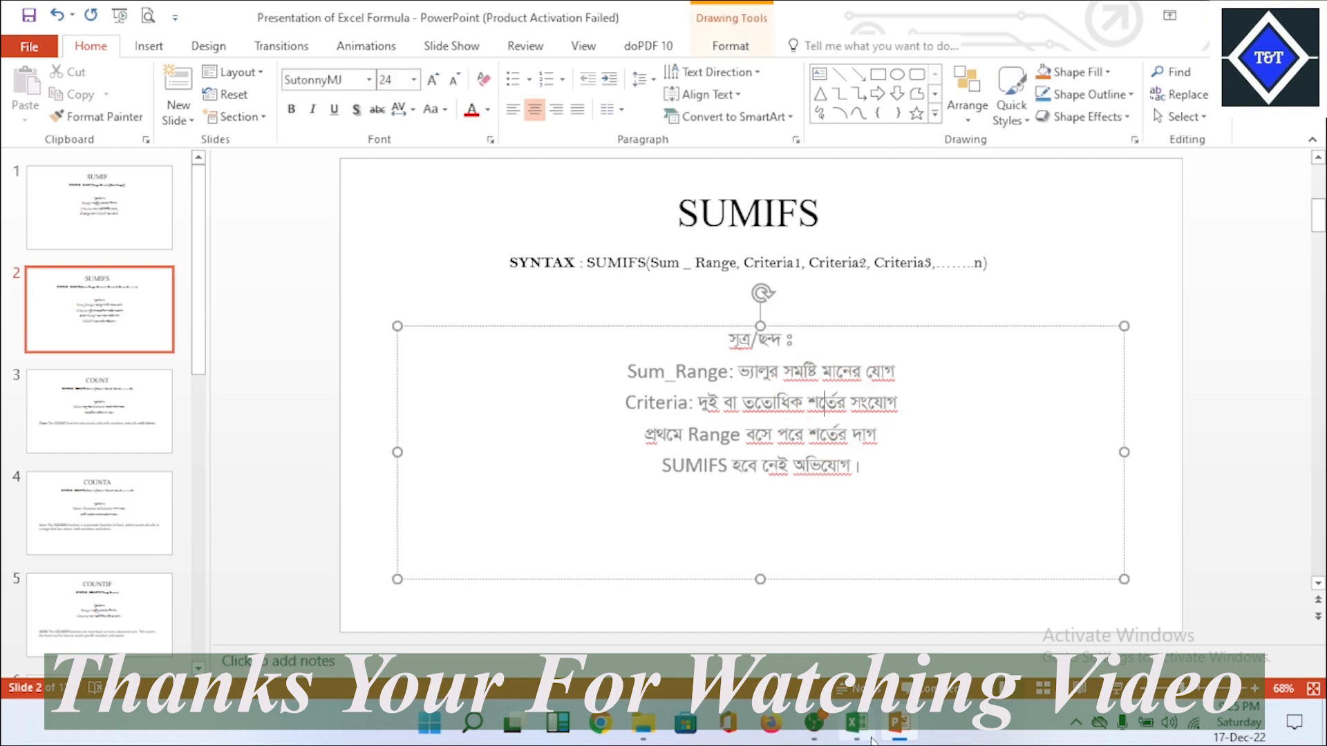
Step: Switch back to the Sumifs-Advance workbook in Excel and select the empty cell G9
click(854, 722)
click(734, 502)
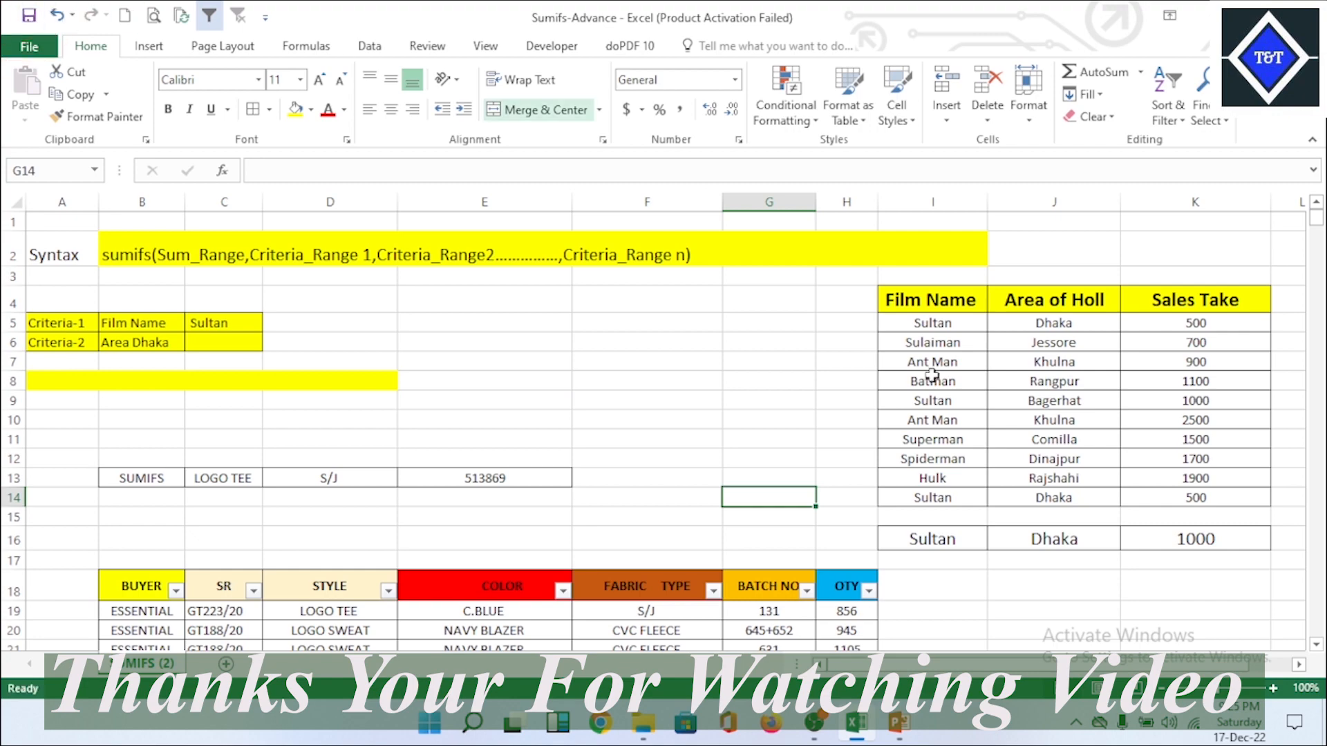
mouse_move(1316, 225)
mouse_down()
mouse_move(1319, 237)
mouse_move(1318, 219)
mouse_up()
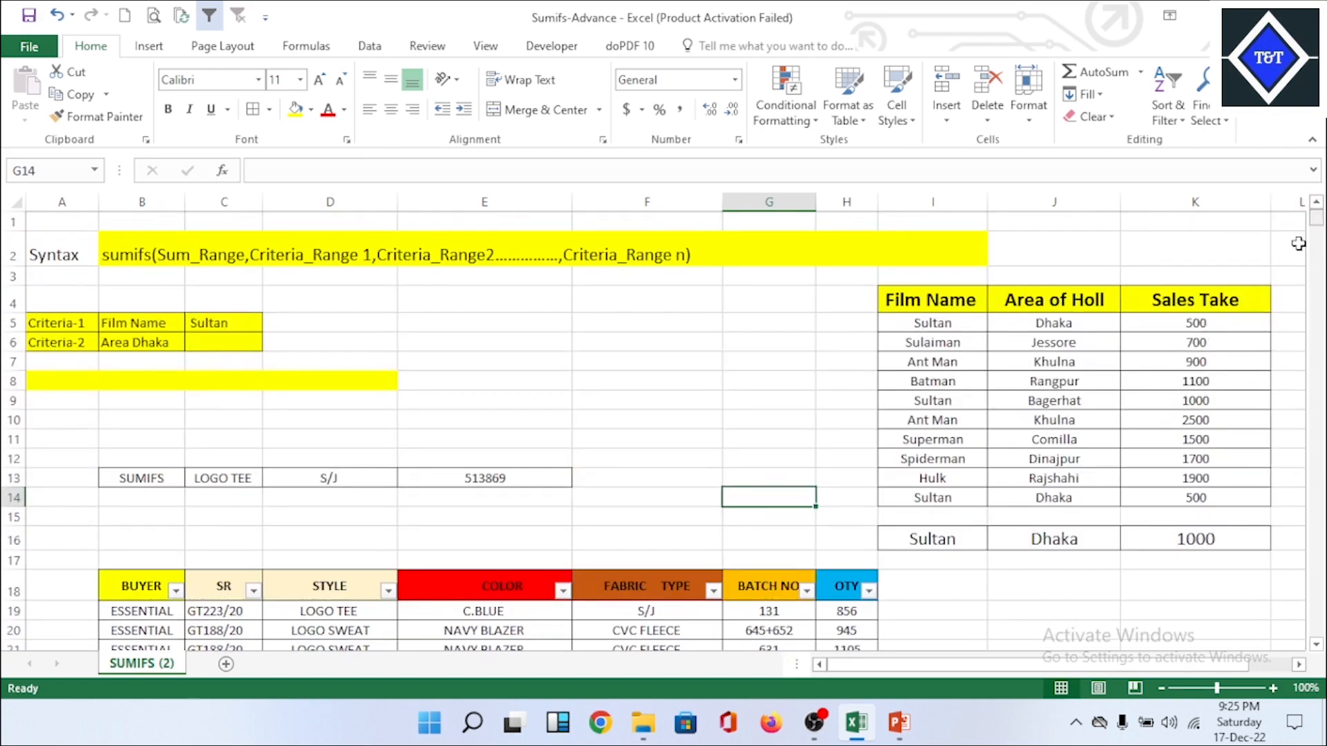
click(754, 408)
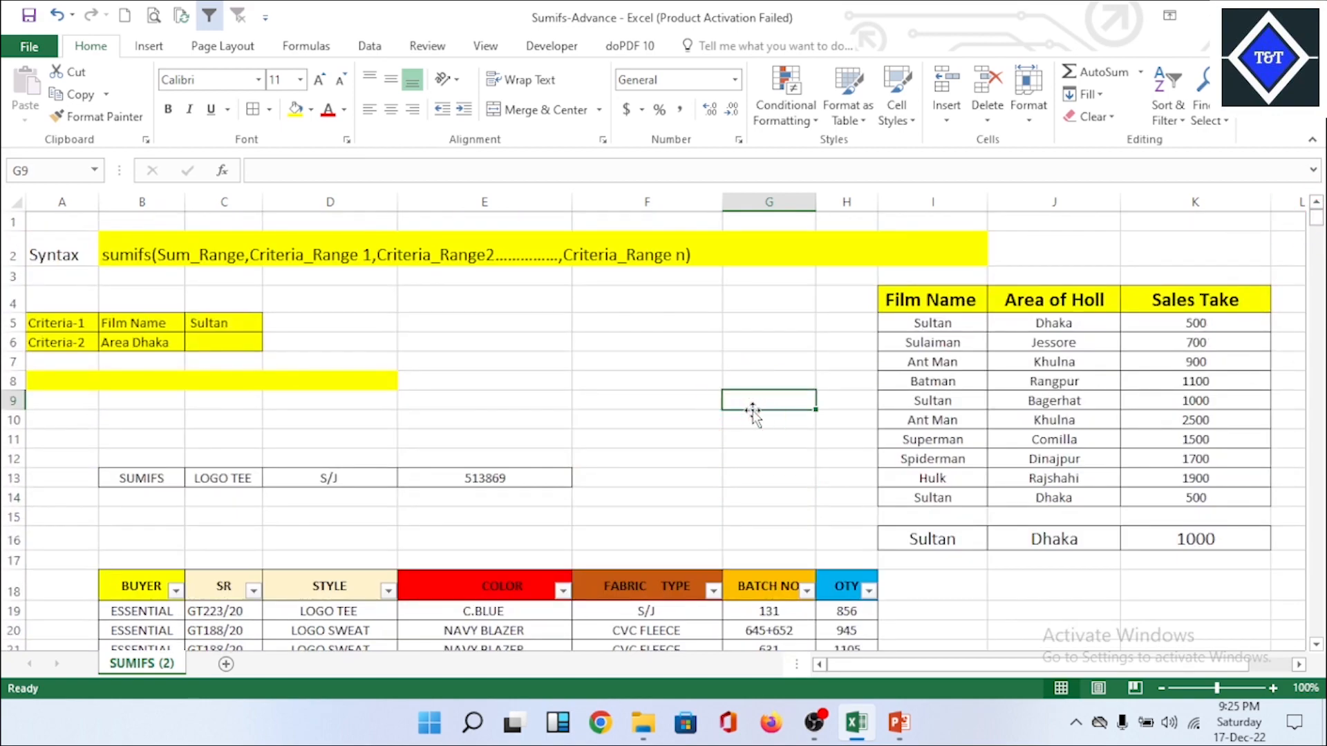